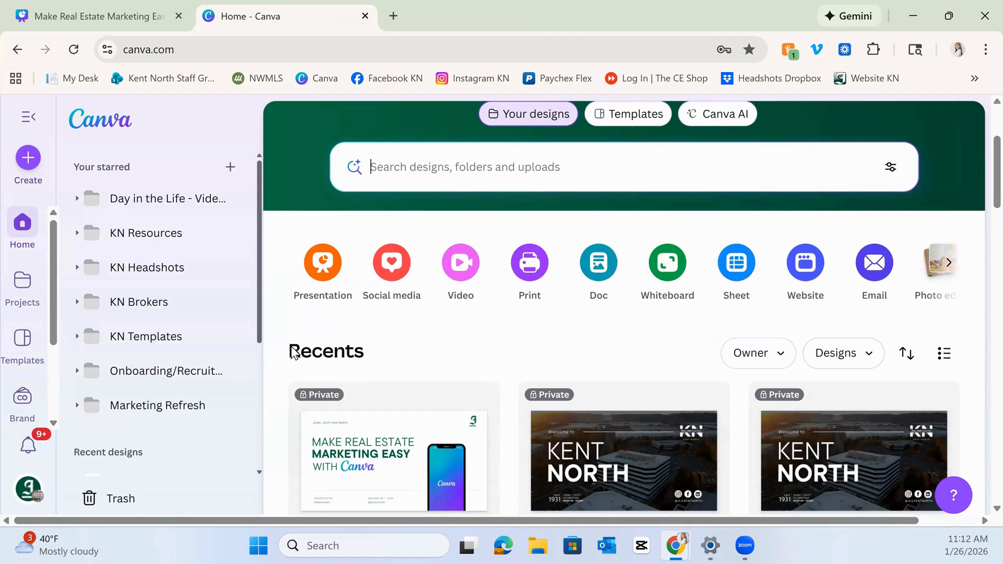
# Explore the home page's recent designs and its search modes for your designs, templates and Canva AI.
pyautogui.scroll(-3, 463, 395)
pyautogui.scroll(3, 467, 397)
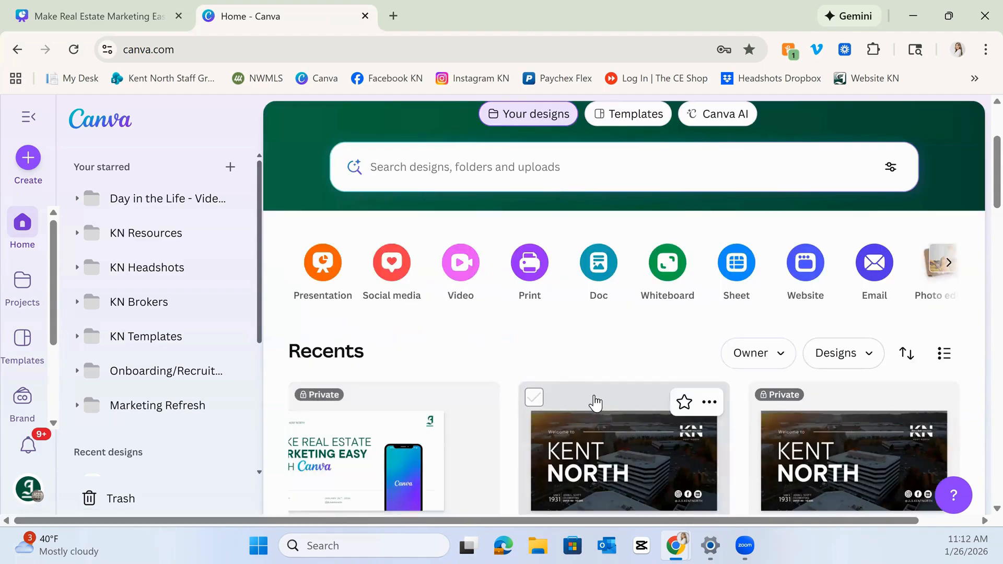
pyautogui.scroll(3, 524, 412)
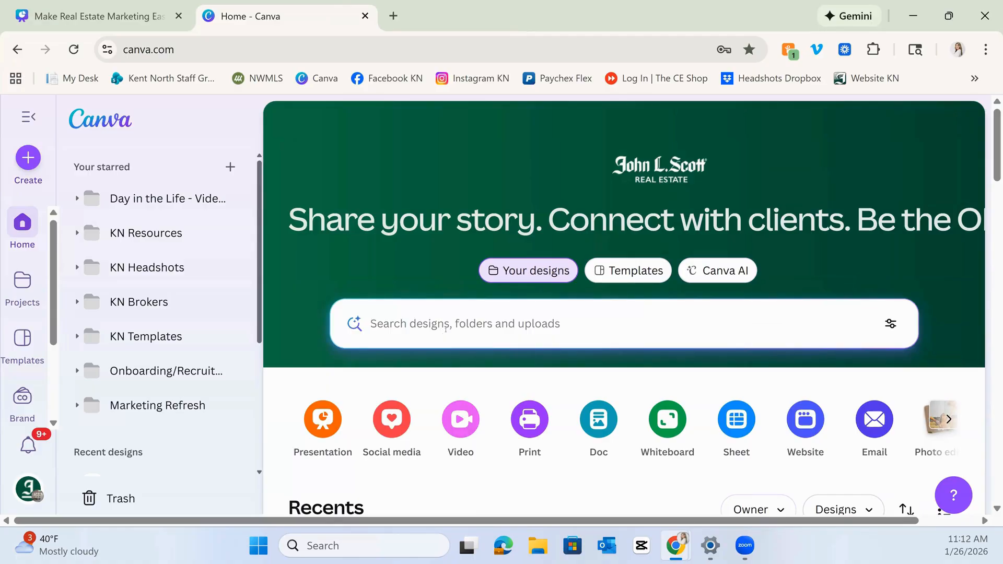
pyautogui.click(444, 328)
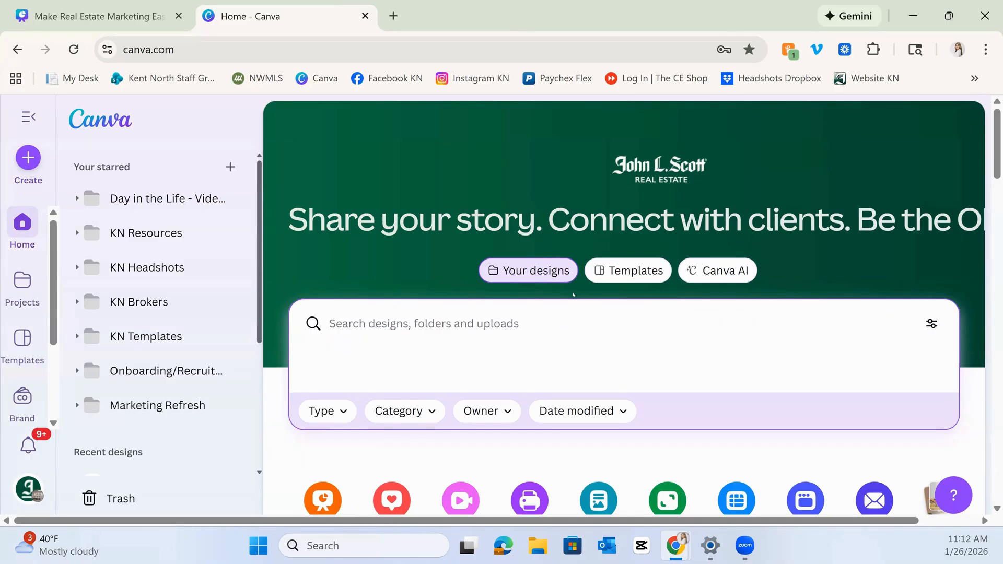
pyautogui.click(619, 272)
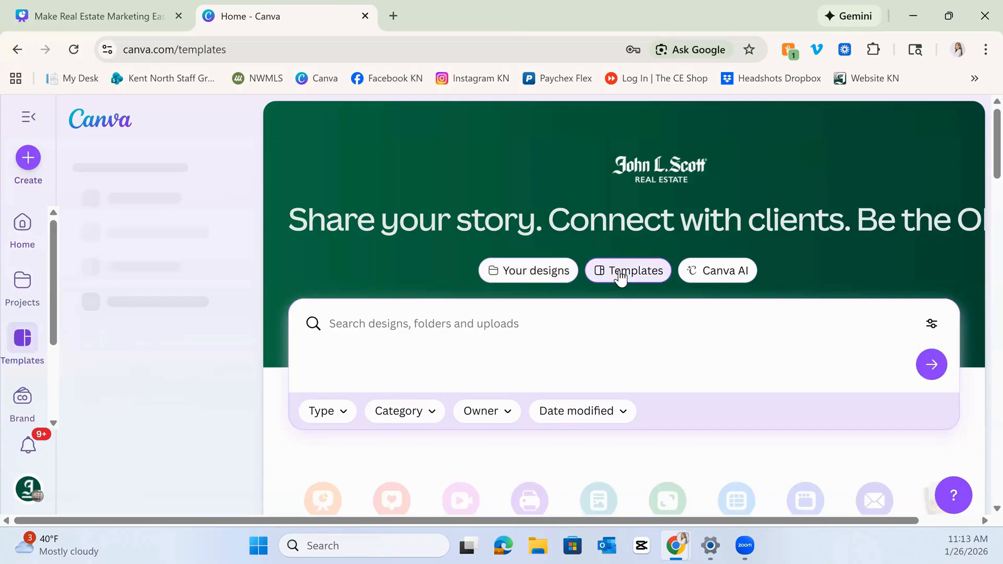
pyautogui.scroll(-2, 537, 314)
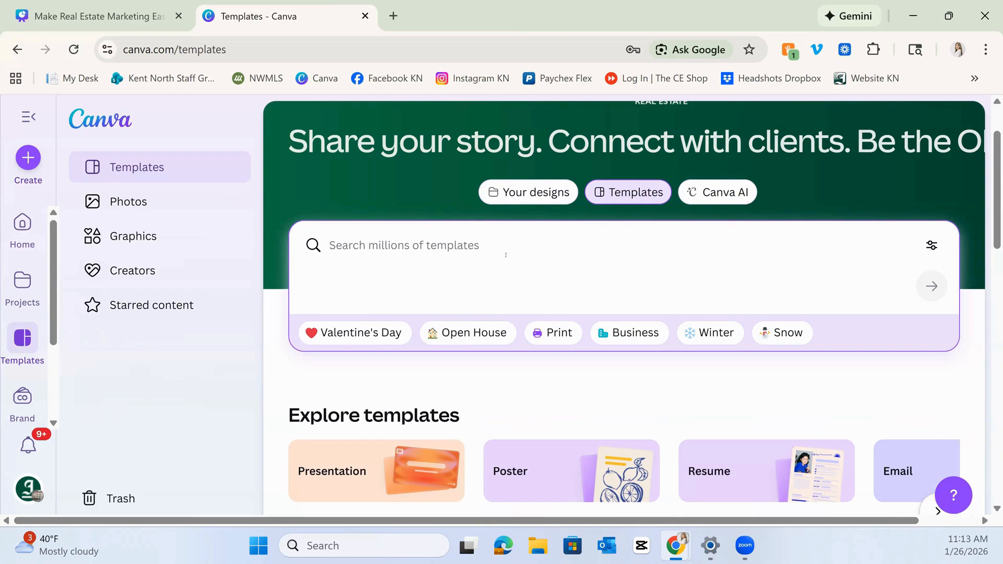
pyautogui.click(694, 207)
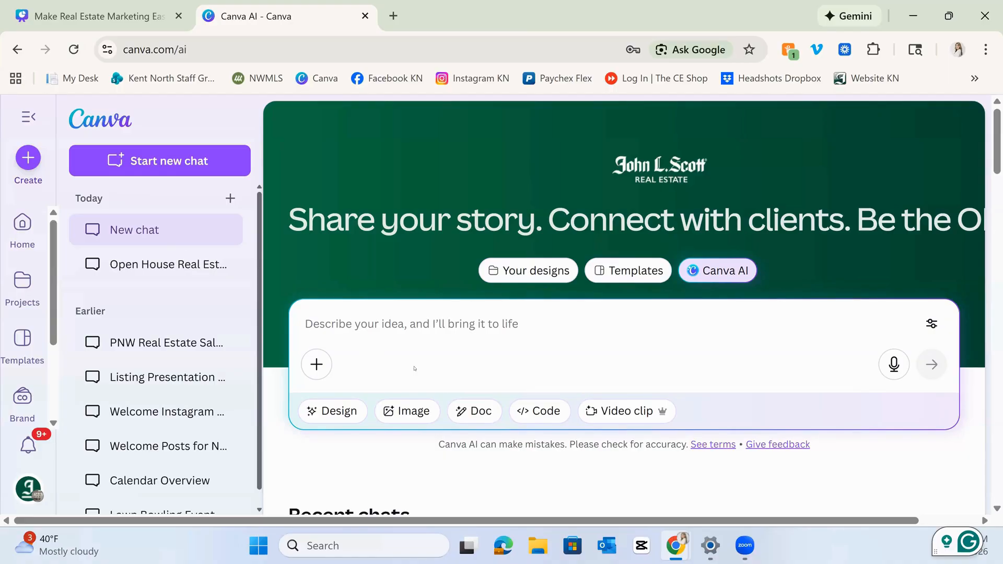
pyautogui.click(510, 276)
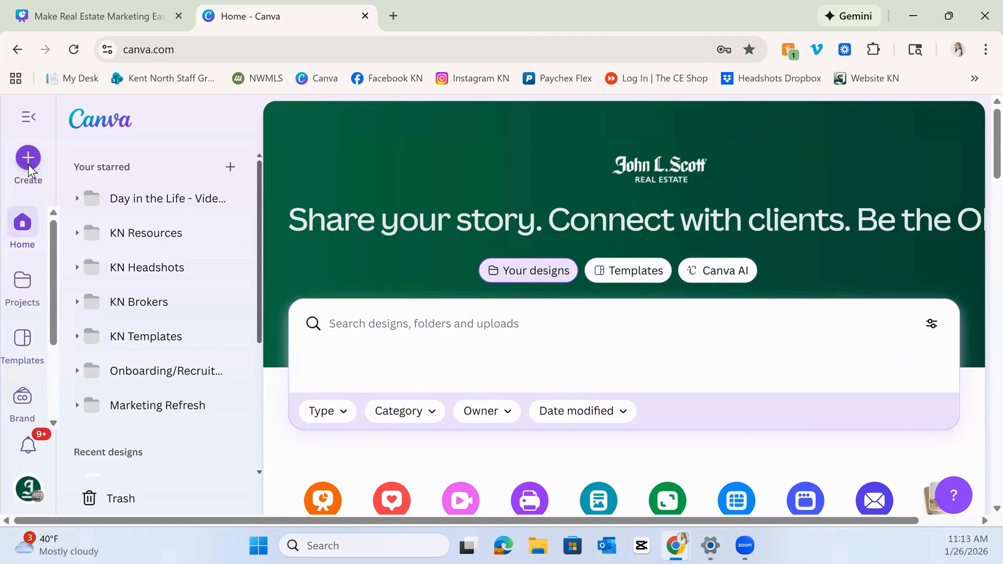
# Open the Create a design dialog, browse its design categories, and close it.
pyautogui.click(29, 159)
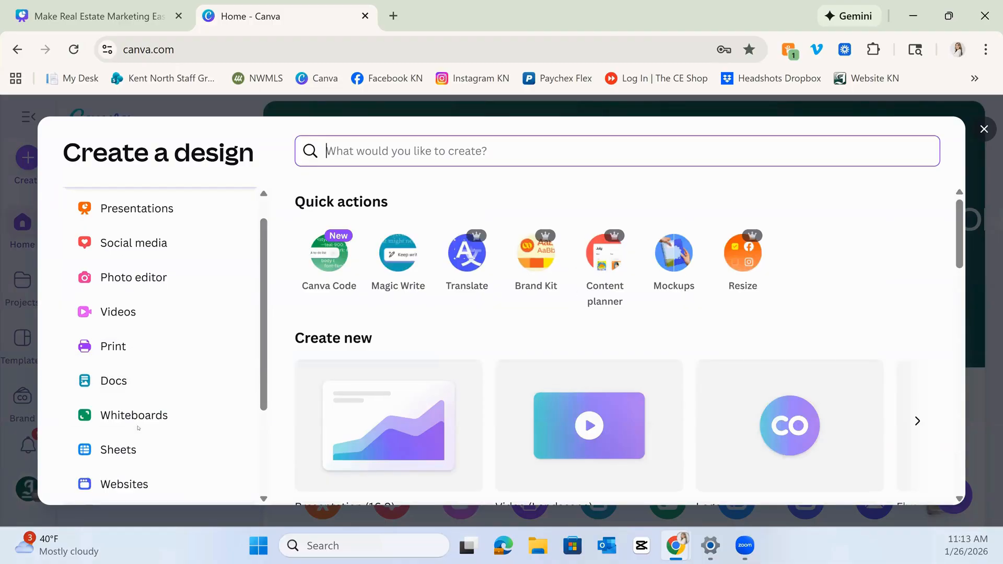
pyautogui.scroll(-3, 170, 460)
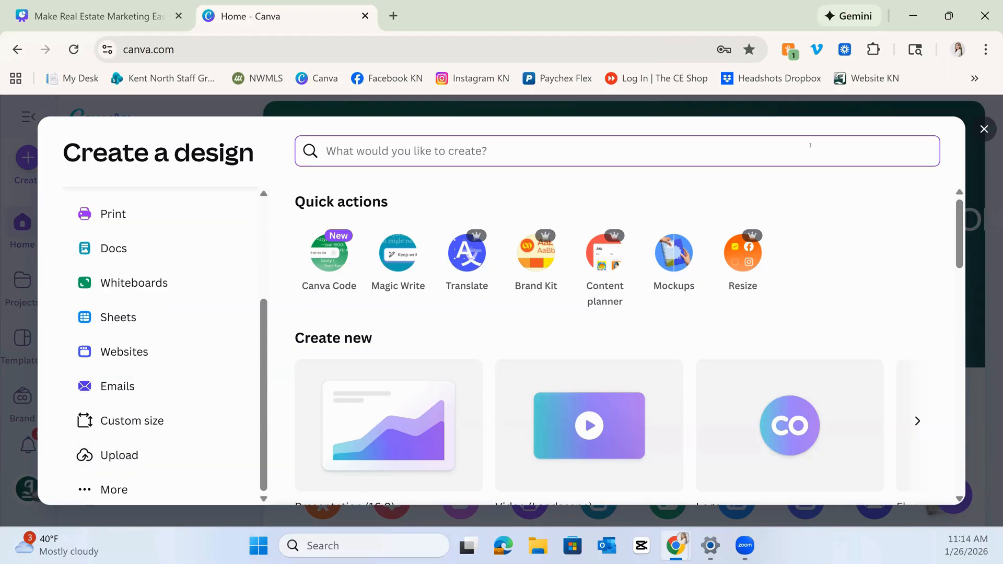
pyautogui.click(981, 131)
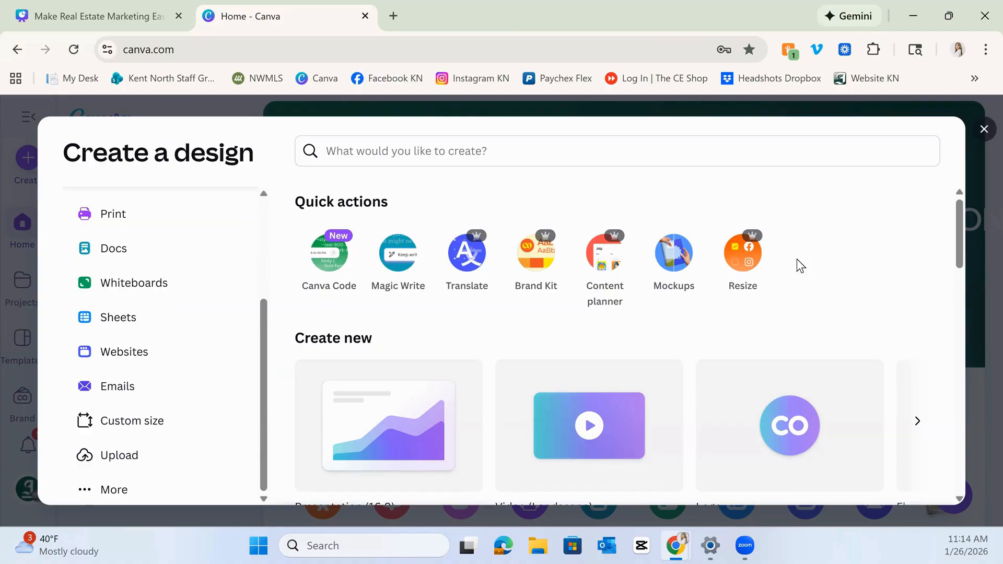
pyautogui.scroll(-1, 763, 344)
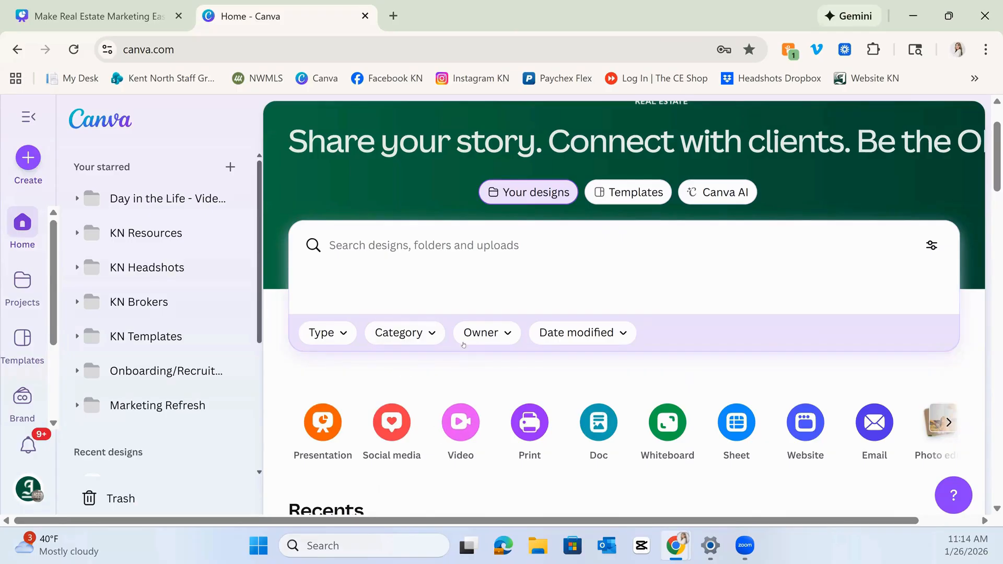
# Zoom the page out to 80% and scroll the design-type shortcuts to show the remaining types.
pyautogui.hotkey('ctrl', '-')
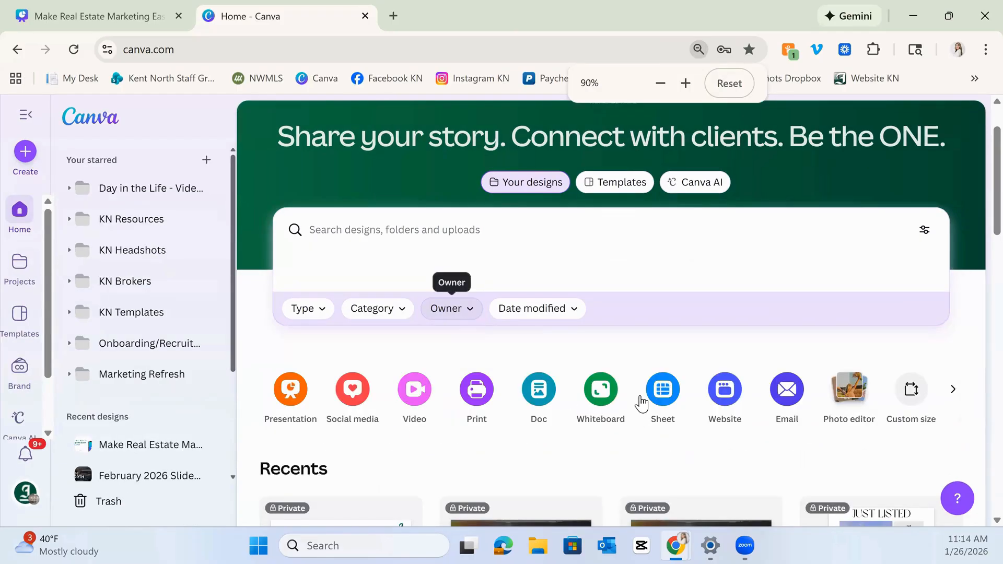
pyautogui.hotkey('ctrl', '-')
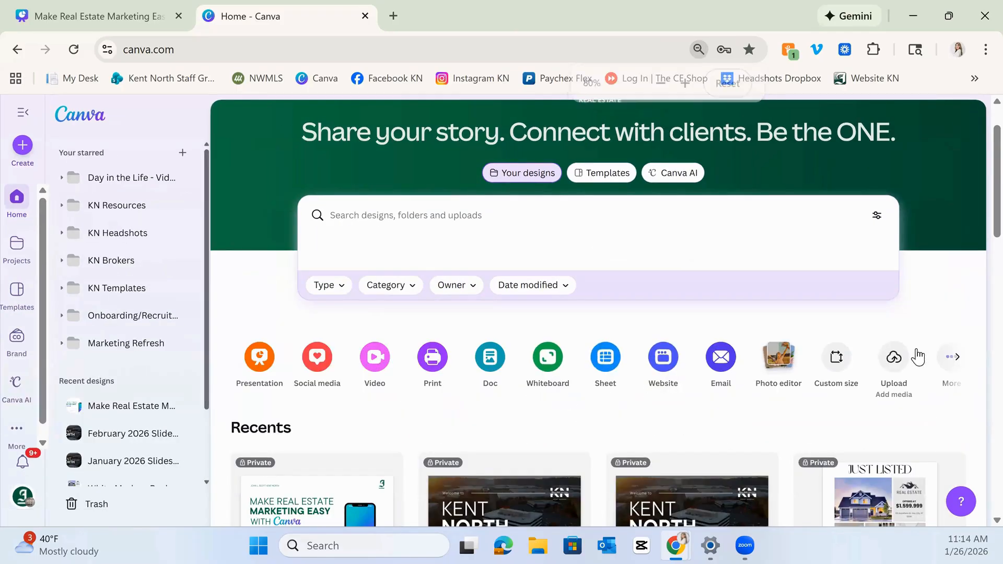
pyautogui.click(957, 358)
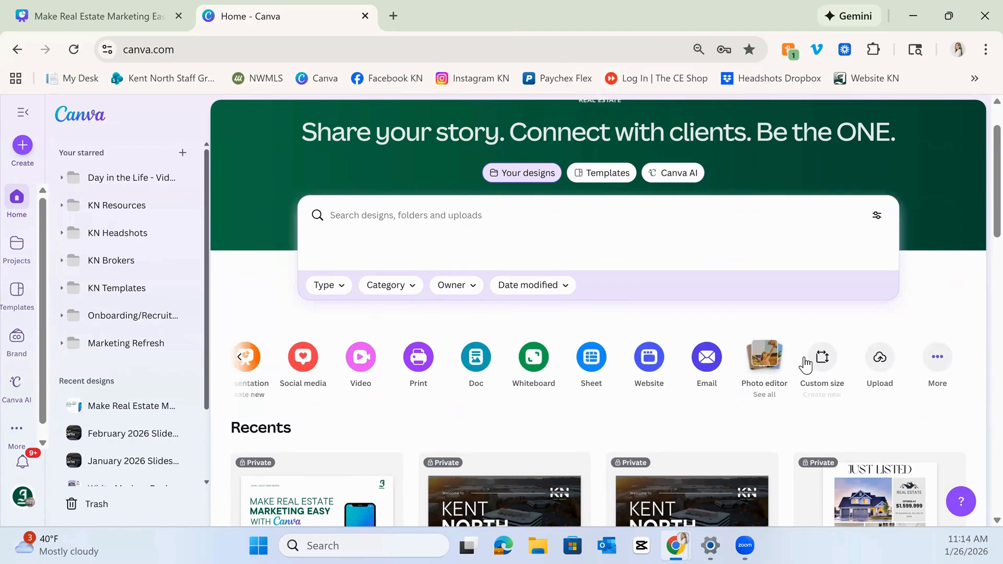
# Reopen the Create a design dialog and browse the Presentations, Social media, Photo editor and Videos categories.
pyautogui.click(27, 147)
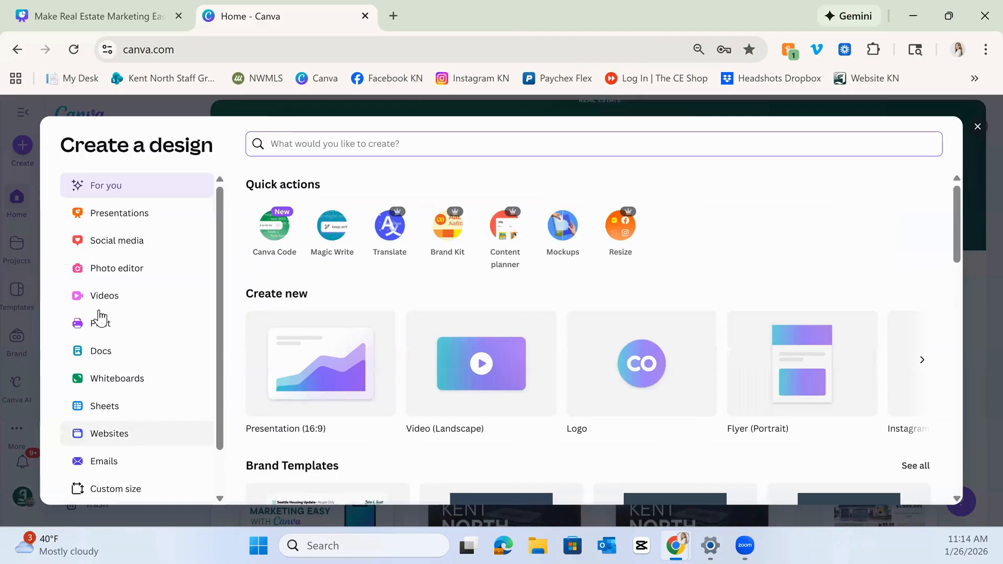
pyautogui.click(105, 216)
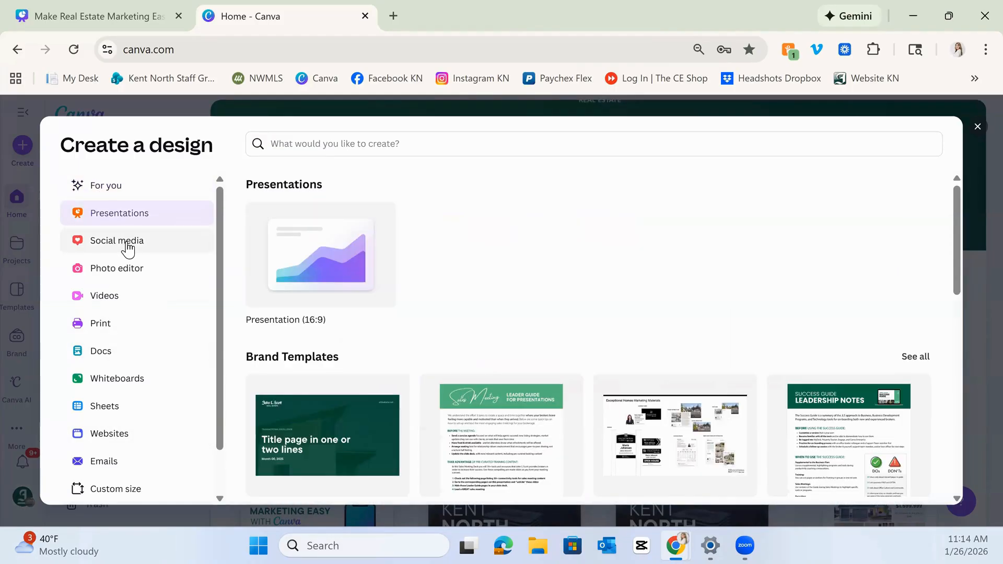
pyautogui.click(128, 244)
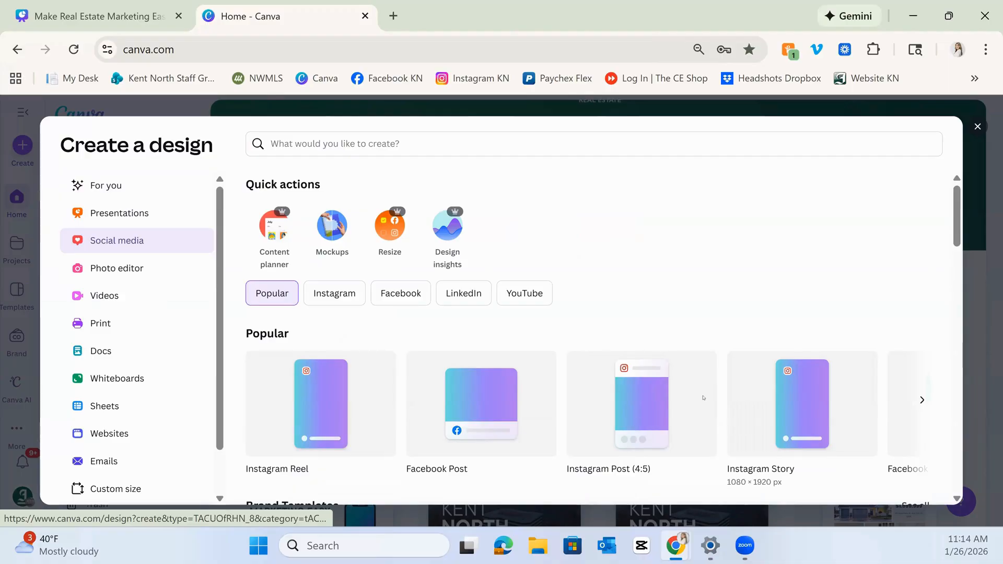
pyautogui.click(136, 269)
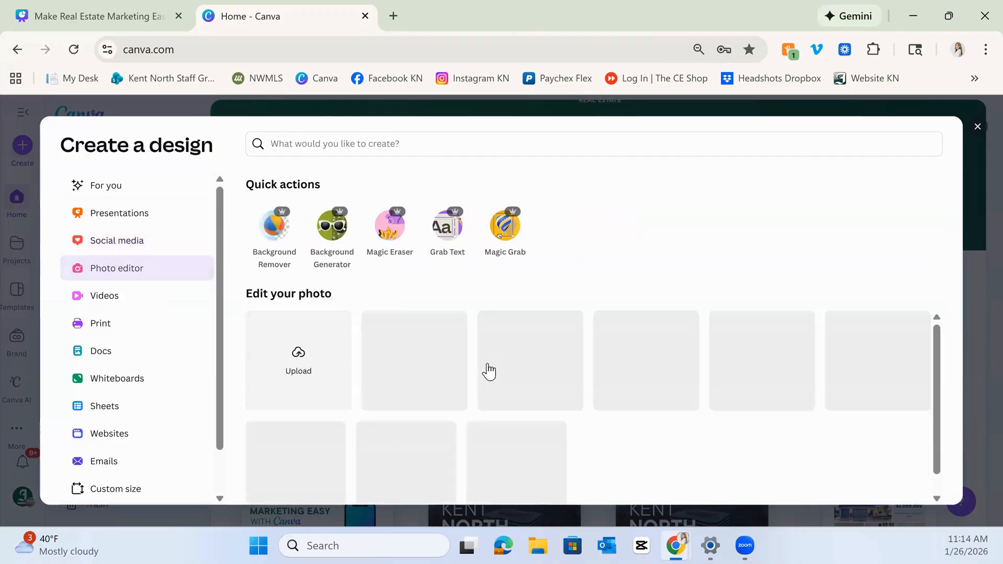
pyautogui.click(152, 298)
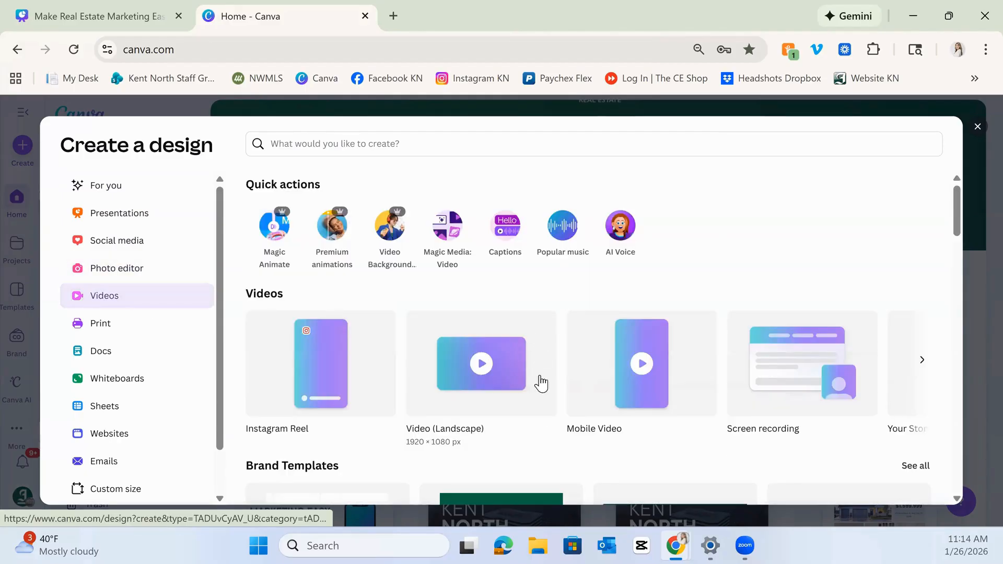
pyautogui.scroll(-1, 537, 407)
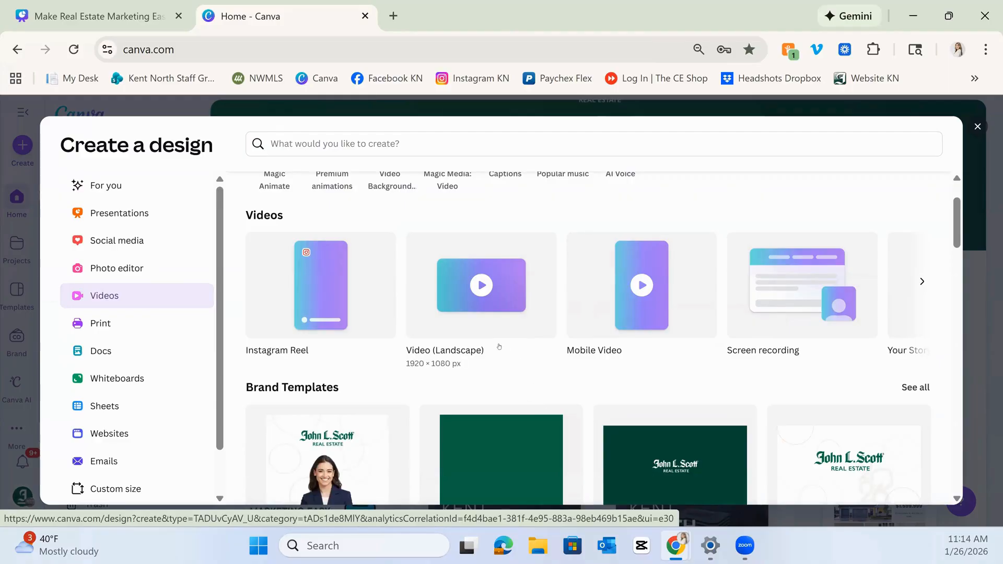
pyautogui.scroll(-2, 297, 272)
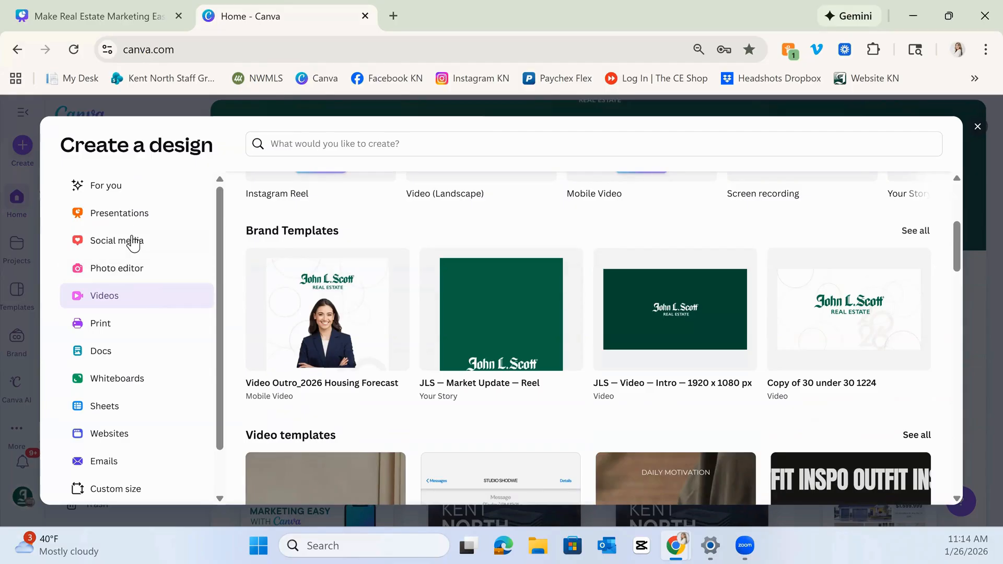
# Browse the Social media category's brand templates and popular templates, then close the dialog.
pyautogui.click(149, 242)
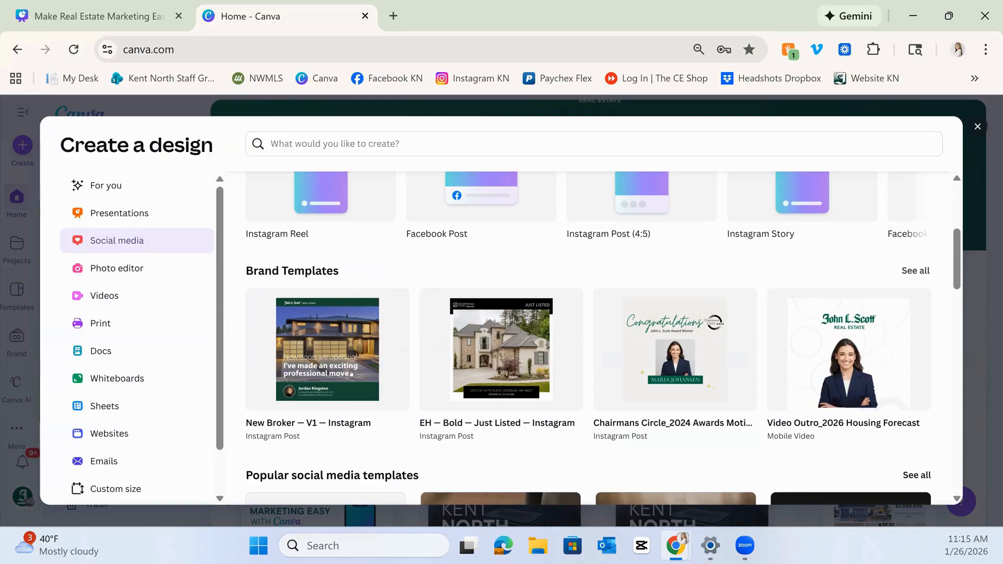
pyautogui.scroll(-3, 292, 418)
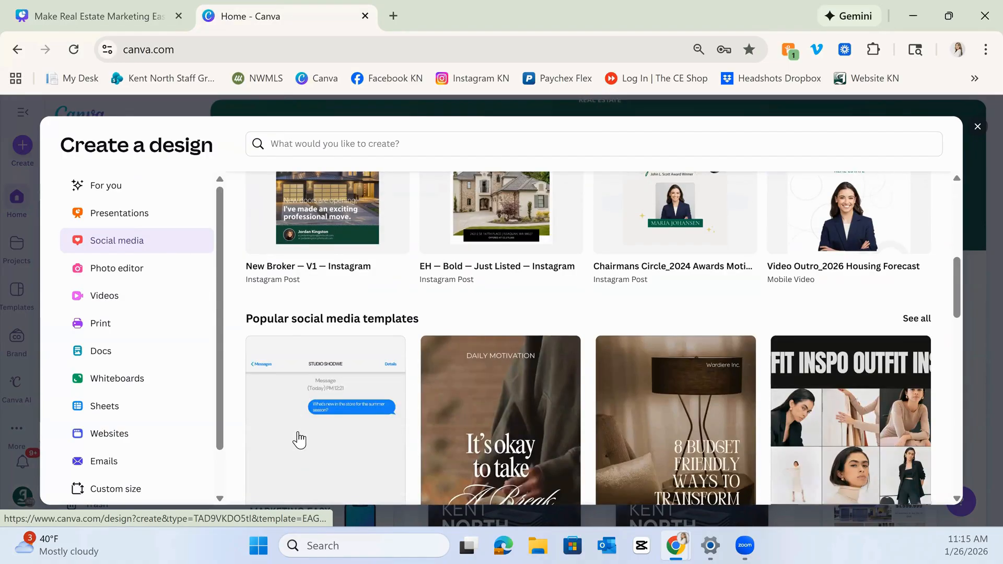
pyautogui.scroll(-3, 601, 382)
pyautogui.scroll(-1, 705, 376)
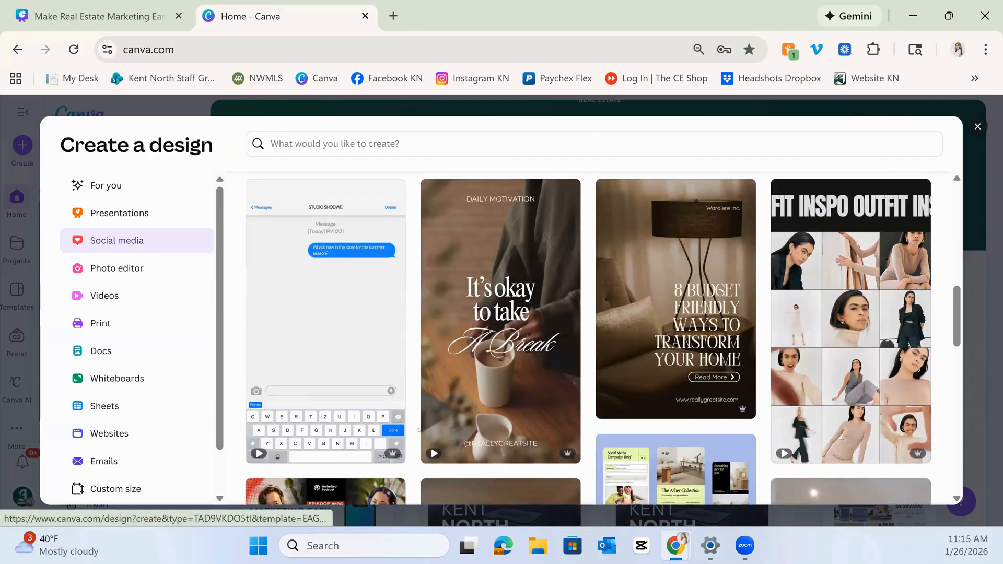
pyautogui.scroll(1, 416, 430)
pyautogui.scroll(5, 408, 423)
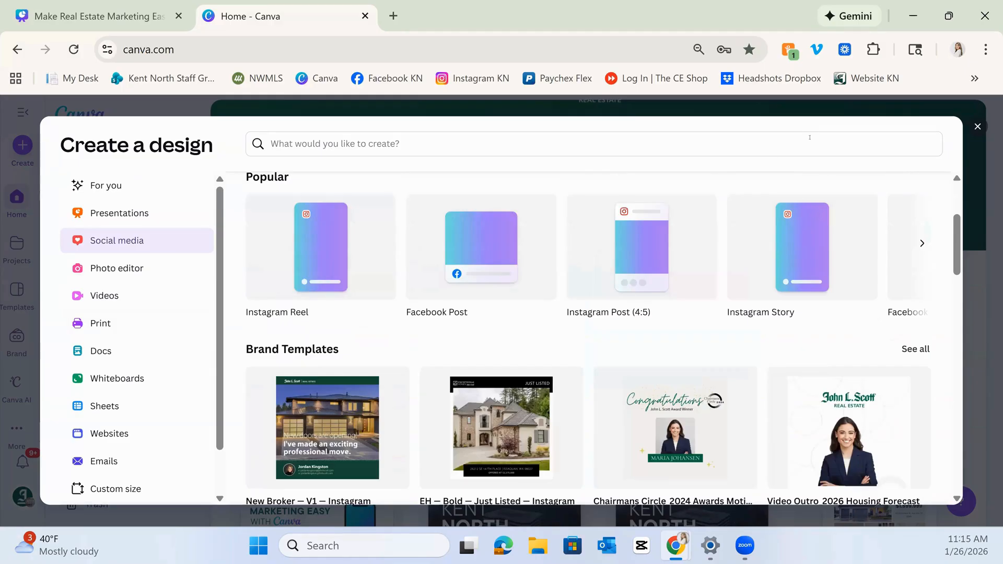
pyautogui.click(973, 132)
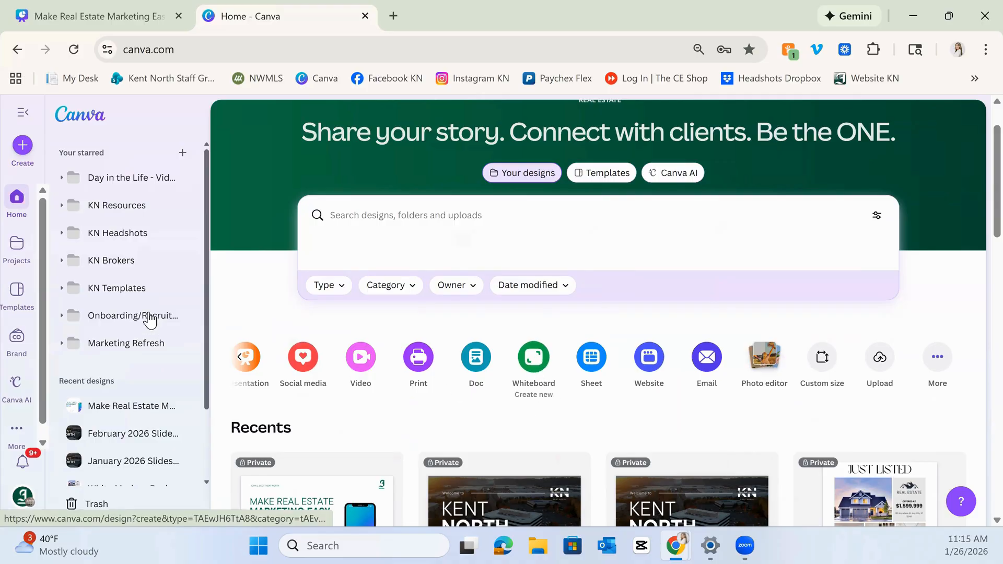
# Open Projects and review the recent designs and folders.
pyautogui.click(16, 249)
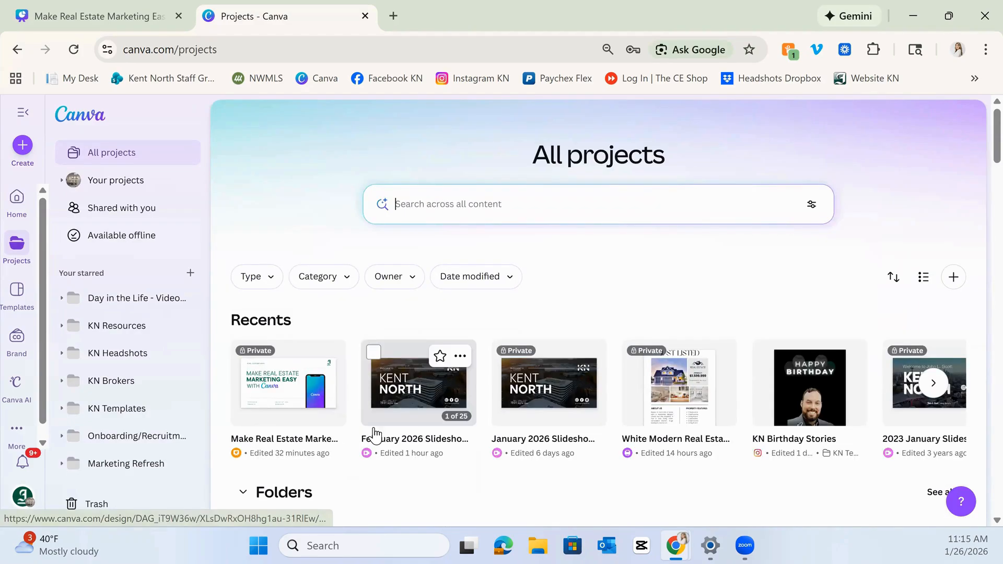
pyautogui.scroll(-1, 374, 436)
pyautogui.scroll(-1, 445, 375)
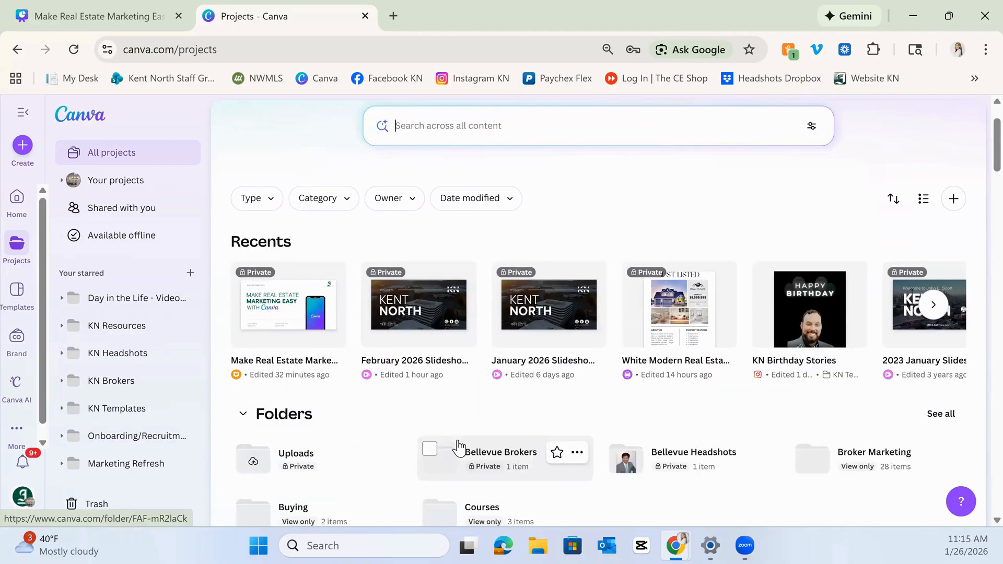
pyautogui.scroll(-2, 365, 419)
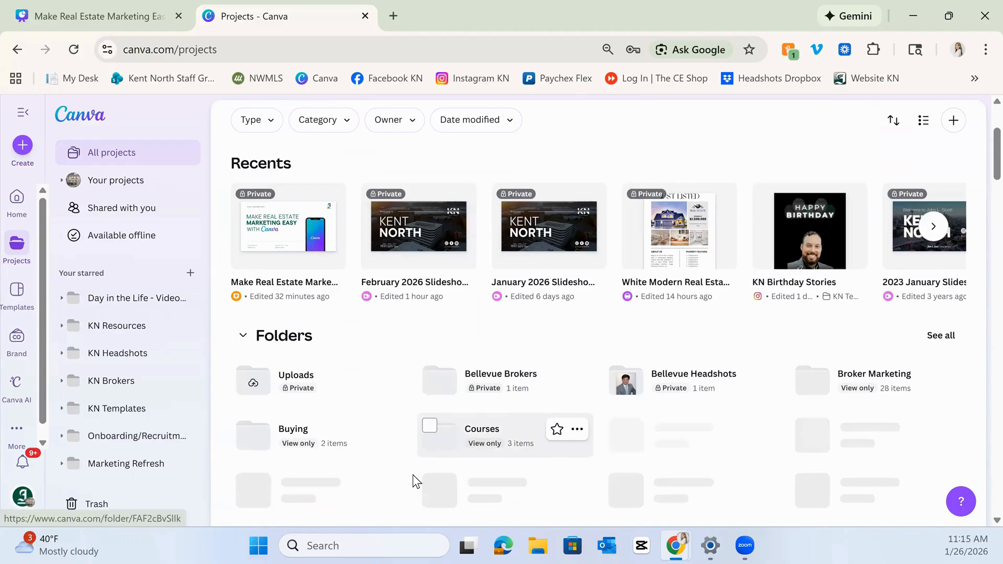
pyautogui.scroll(-1, 436, 435)
pyautogui.scroll(-1, 437, 434)
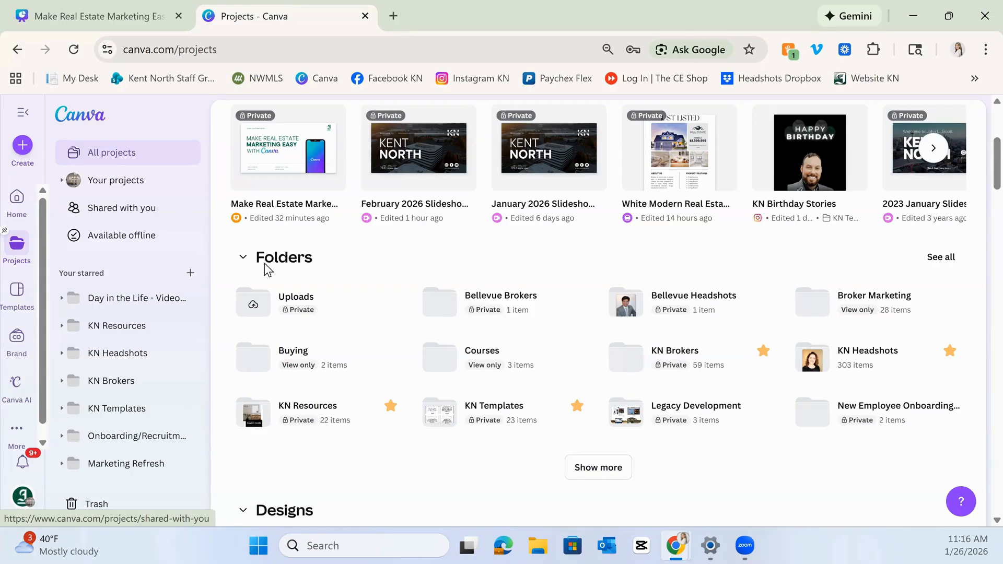
# Scroll through the project's designs, brand templates, images and videos sections.
pyautogui.scroll(-3, 444, 303)
pyautogui.scroll(-7, 442, 296)
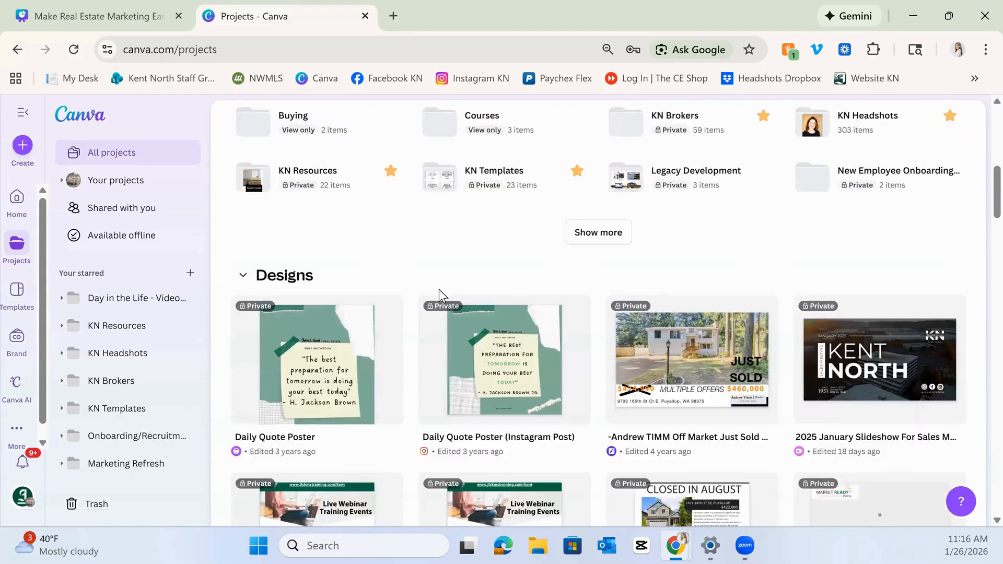
pyautogui.scroll(-3, 418, 308)
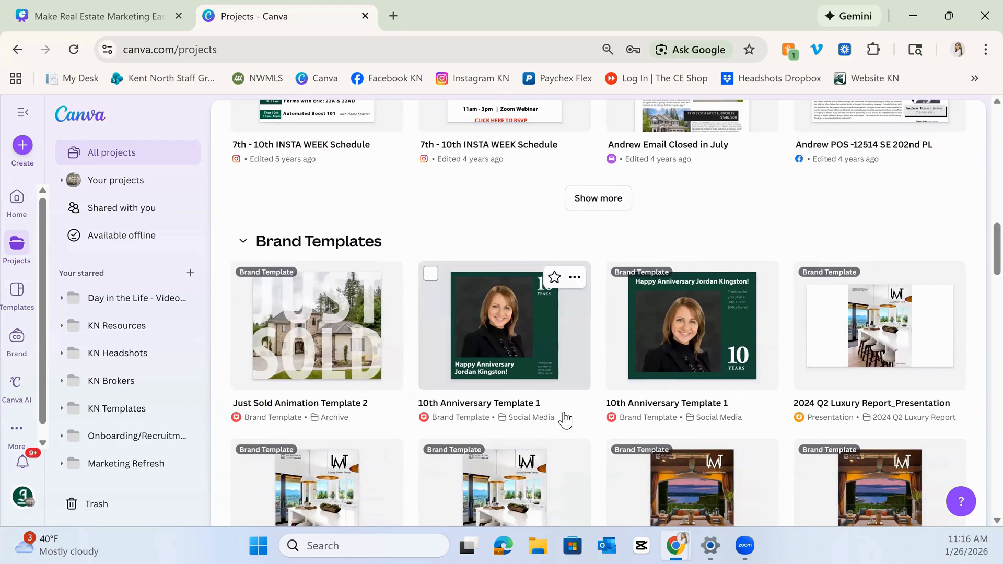
pyautogui.scroll(-6, 565, 418)
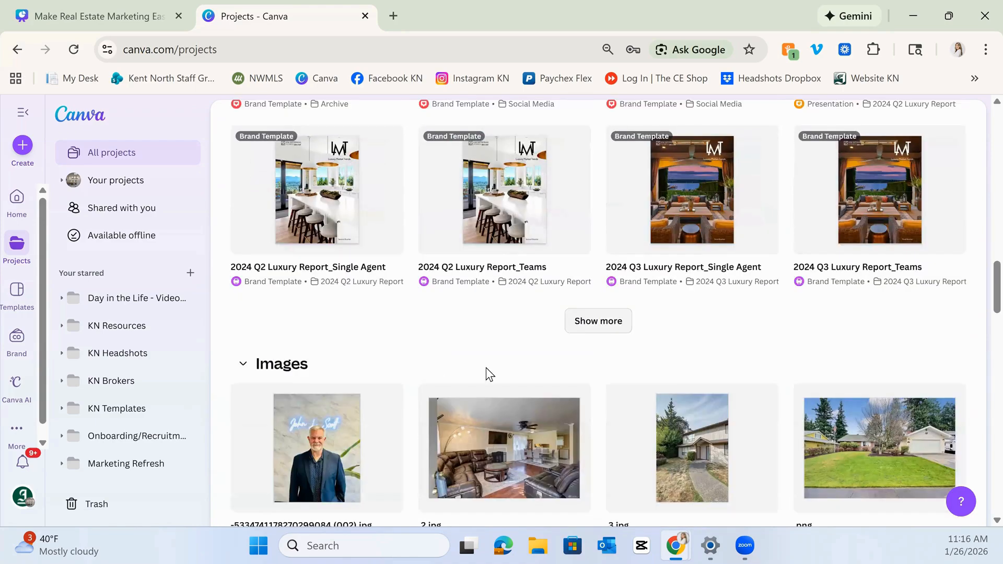
pyautogui.scroll(-5, 499, 372)
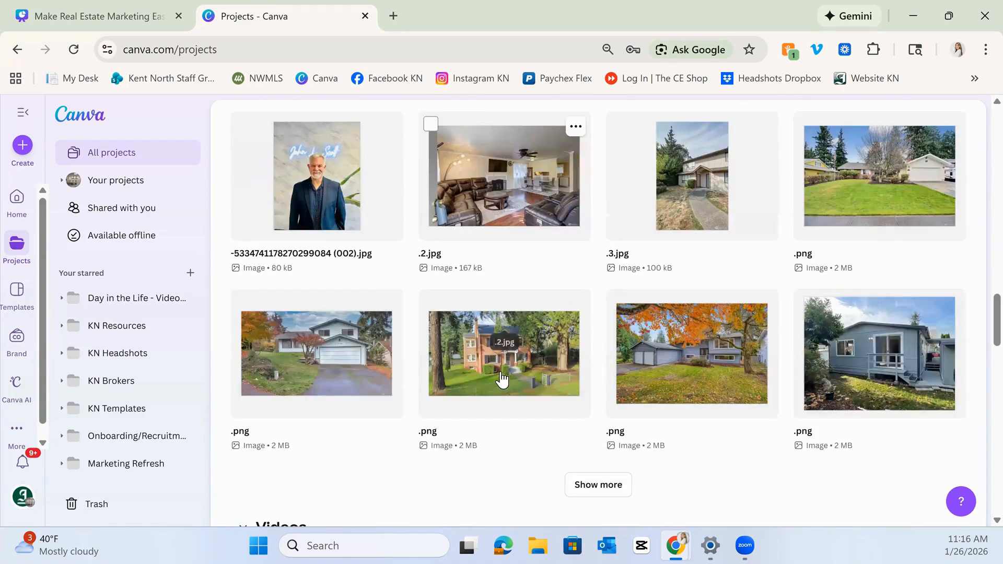
pyautogui.scroll(-4, 502, 379)
pyautogui.scroll(-3, 470, 430)
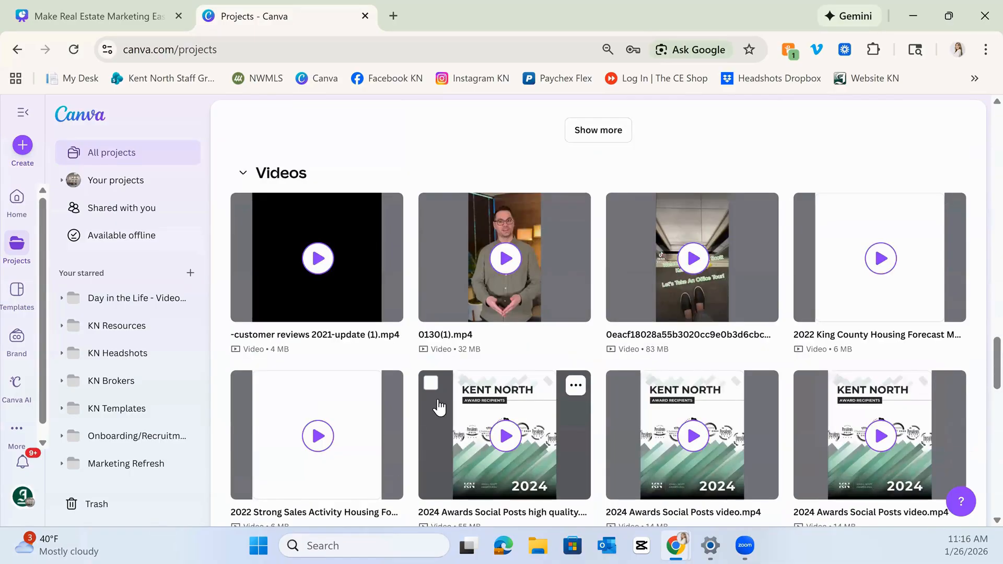
# Scroll through the project's videos, then collapse the Videos and Images sections.
pyautogui.scroll(-11, 449, 408)
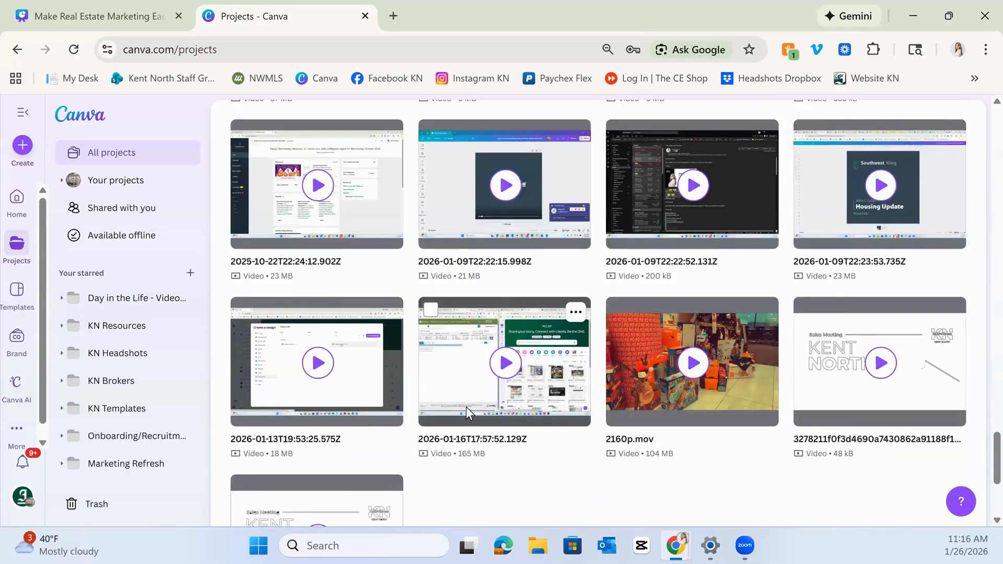
pyautogui.scroll(-4, 467, 407)
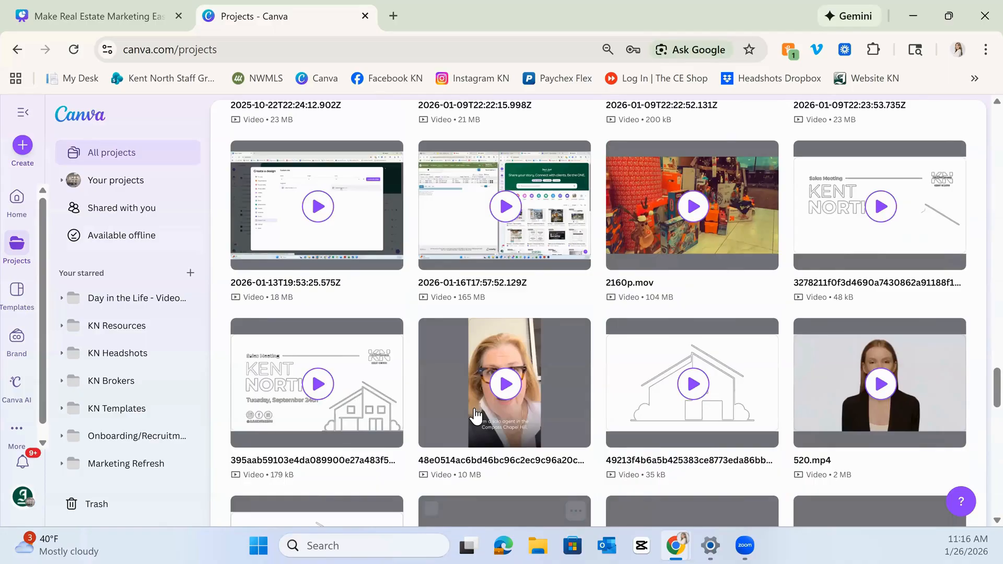
pyautogui.scroll(15, 407, 397)
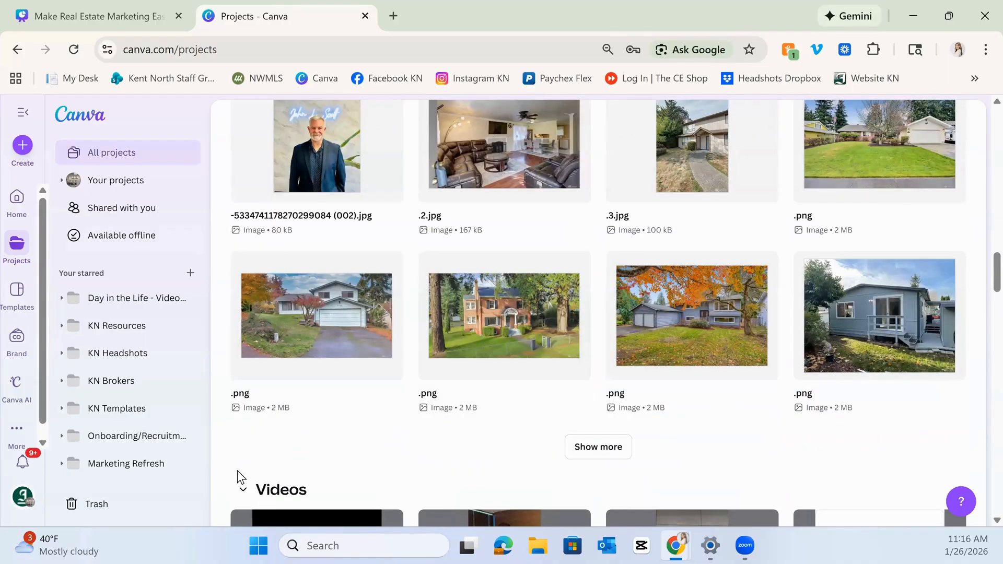
pyautogui.click(243, 488)
pyautogui.scroll(-1, 248, 486)
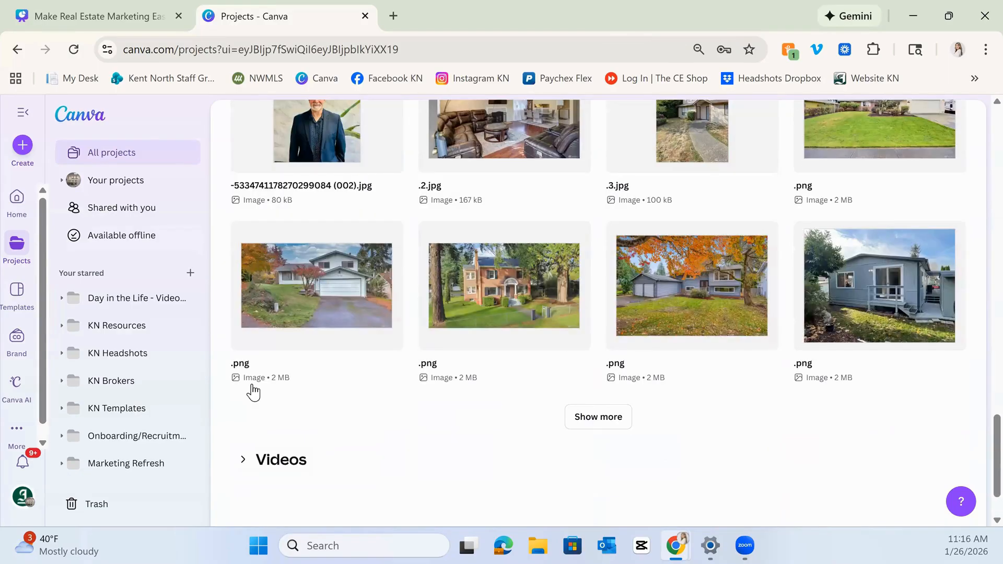
pyautogui.click(242, 462)
pyautogui.click(240, 461)
pyautogui.scroll(4, 251, 245)
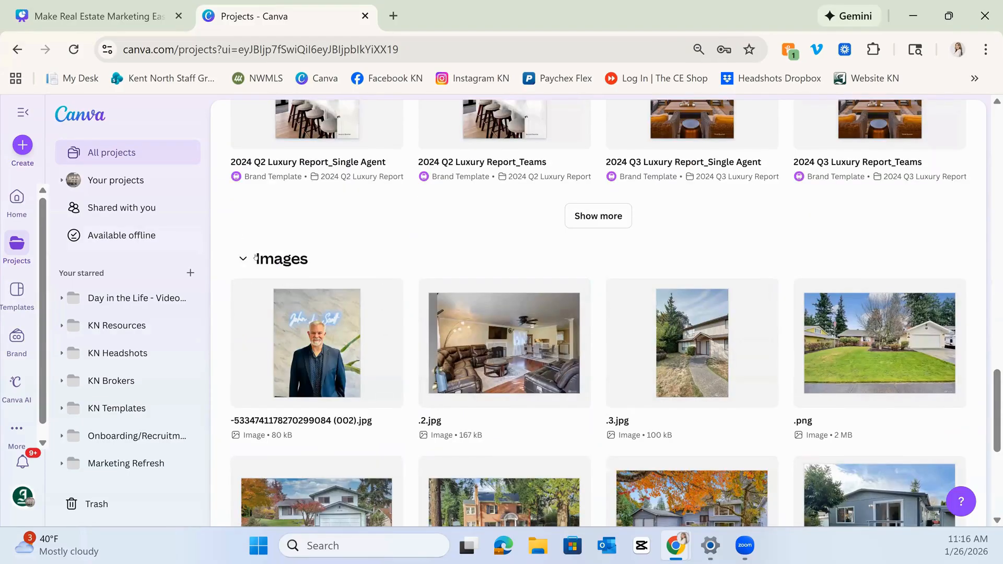
pyautogui.click(244, 257)
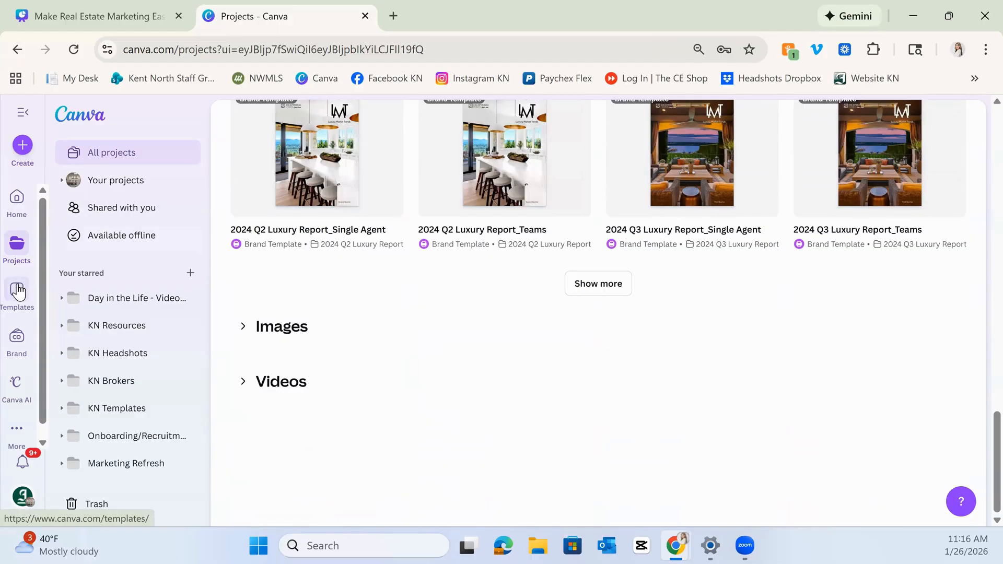
# Open the Templates page and its template search box, then return to Templates.
pyautogui.click(18, 292)
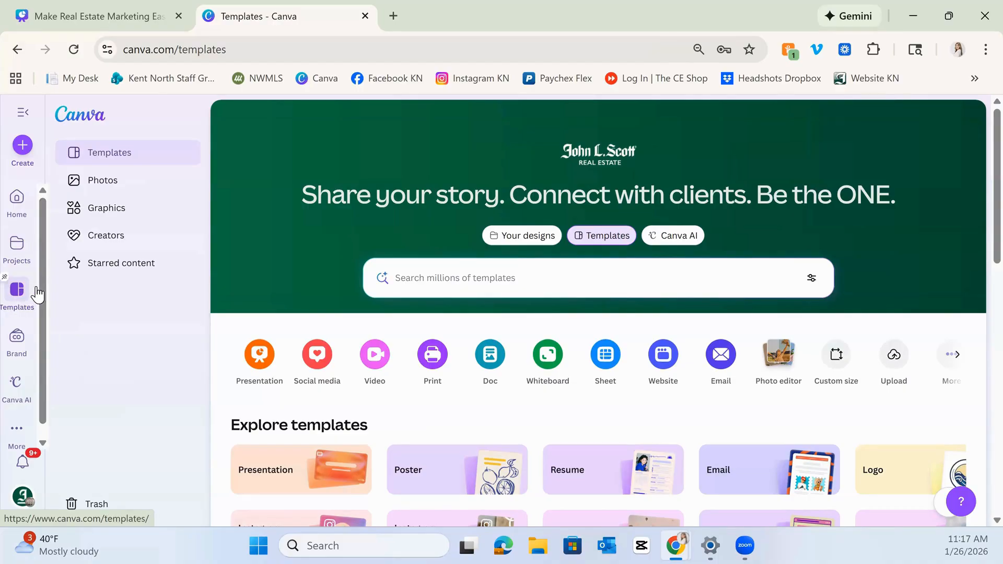
pyautogui.click(582, 236)
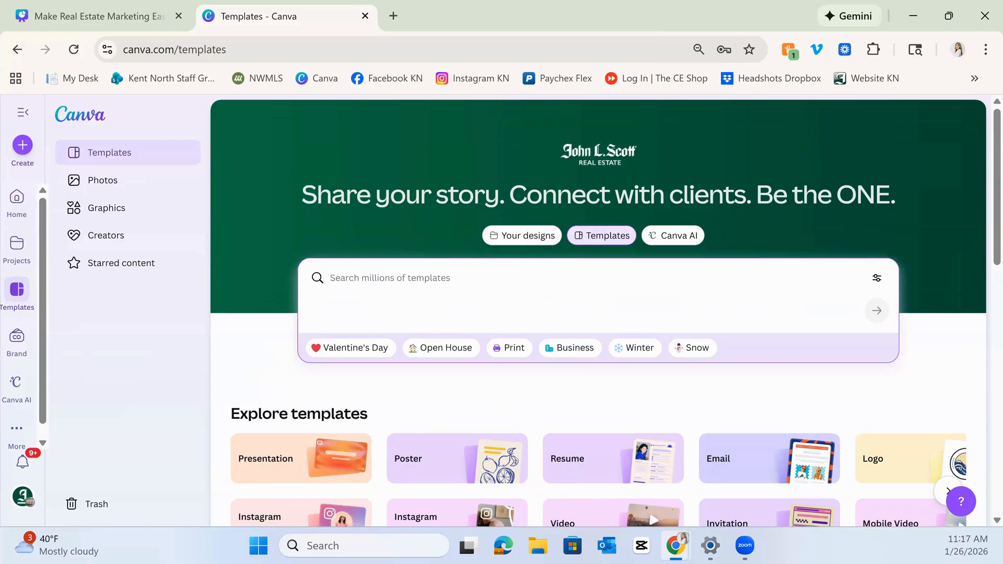
pyautogui.click(17, 251)
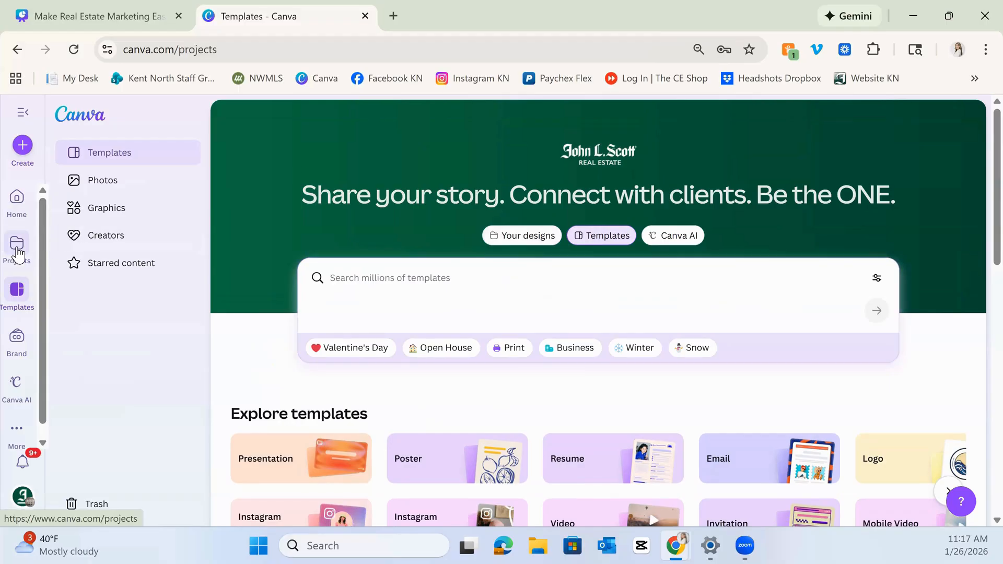
pyautogui.click(25, 294)
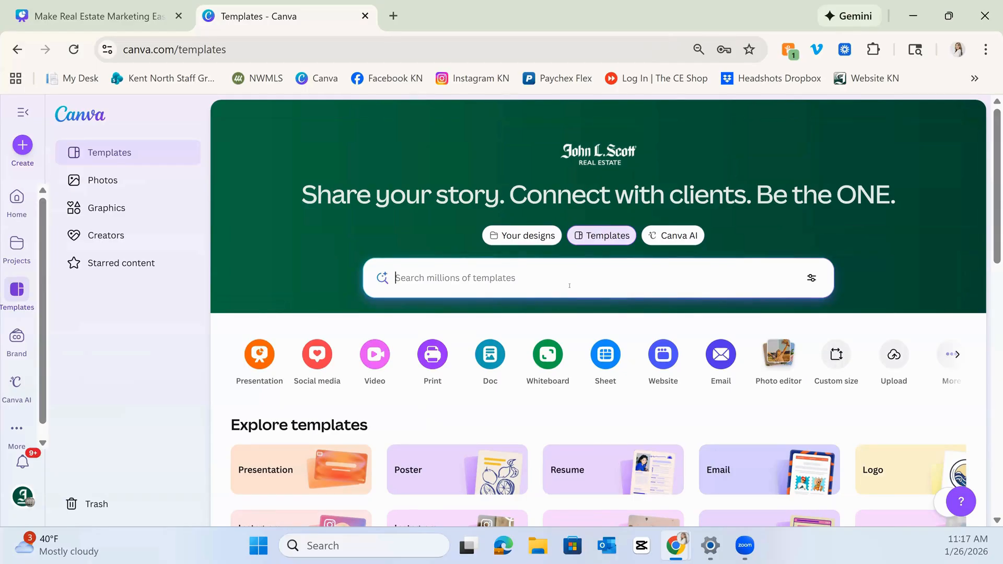
# Open the Brand hub and go to All Brand Templates.
pyautogui.click(23, 346)
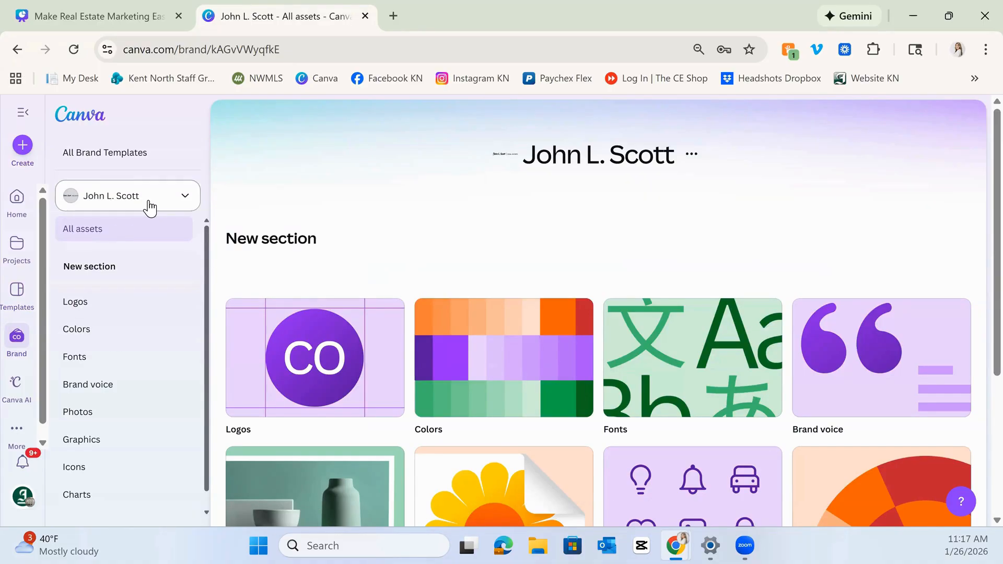
pyautogui.click(115, 153)
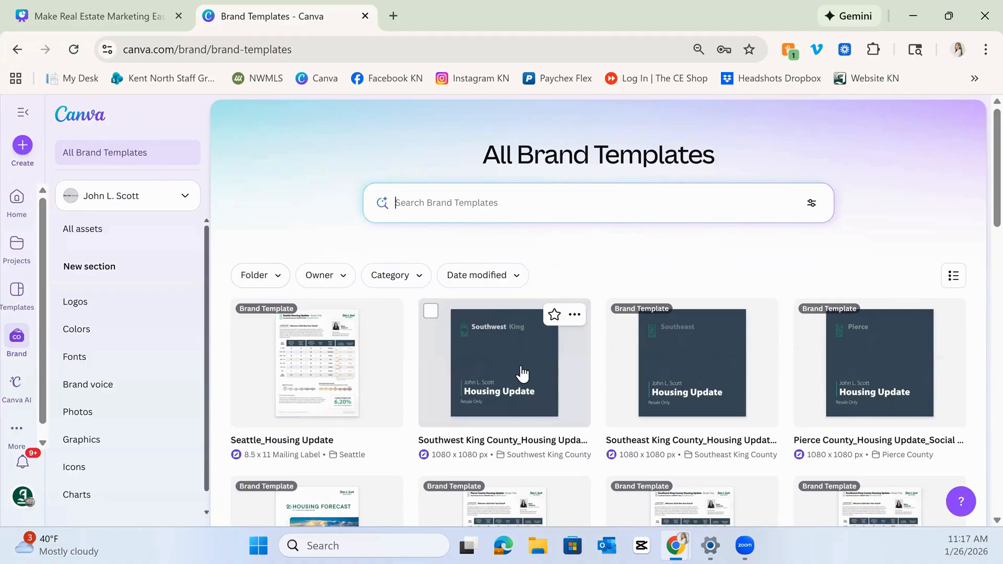
pyautogui.scroll(-3, 523, 374)
pyautogui.scroll(4, 511, 381)
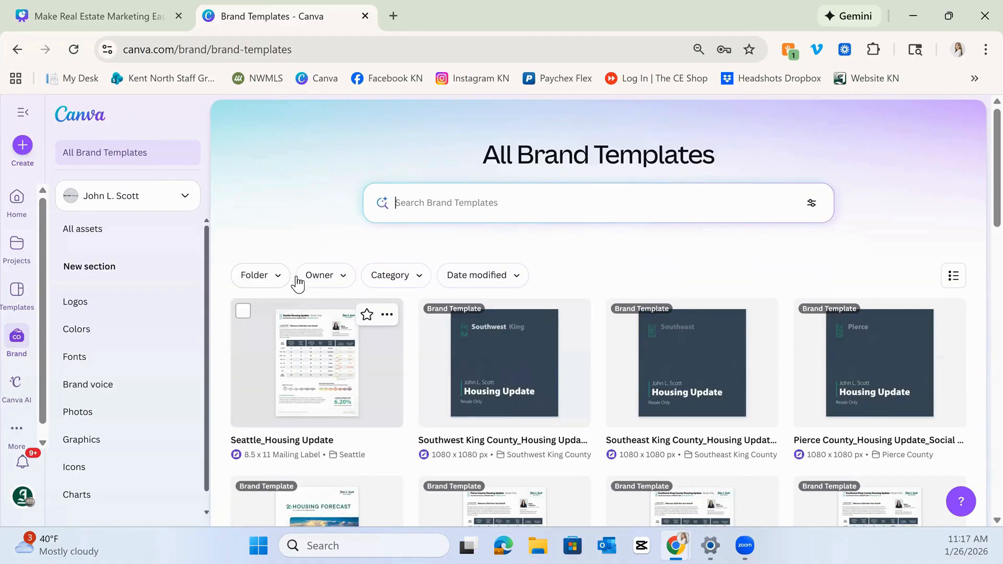
# Open the Folder, Owner, Category and Date modified filters on the brand templates.
pyautogui.click(274, 266)
pyautogui.click(285, 220)
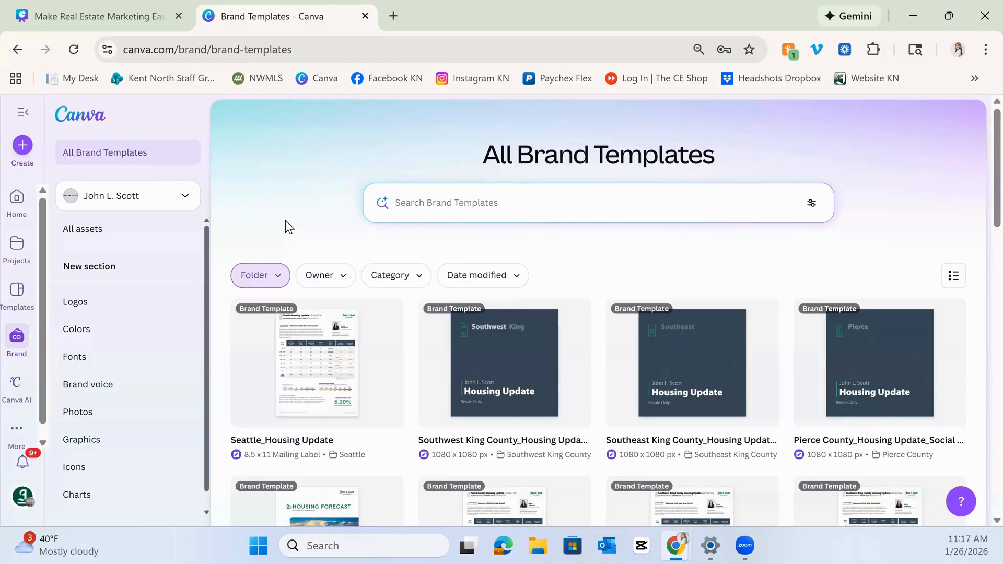
pyautogui.click(327, 282)
pyautogui.click(400, 280)
pyautogui.click(401, 282)
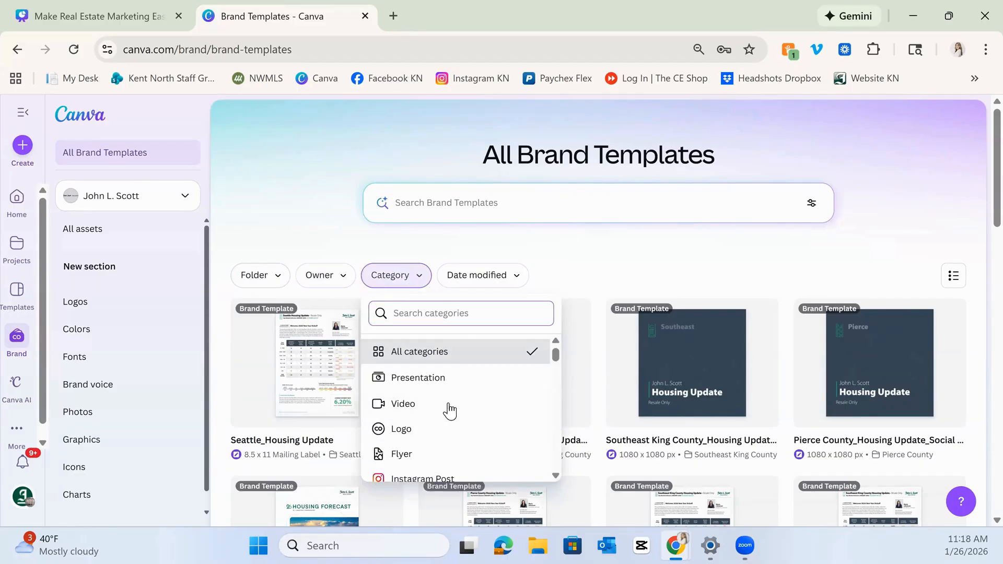
pyautogui.click(470, 285)
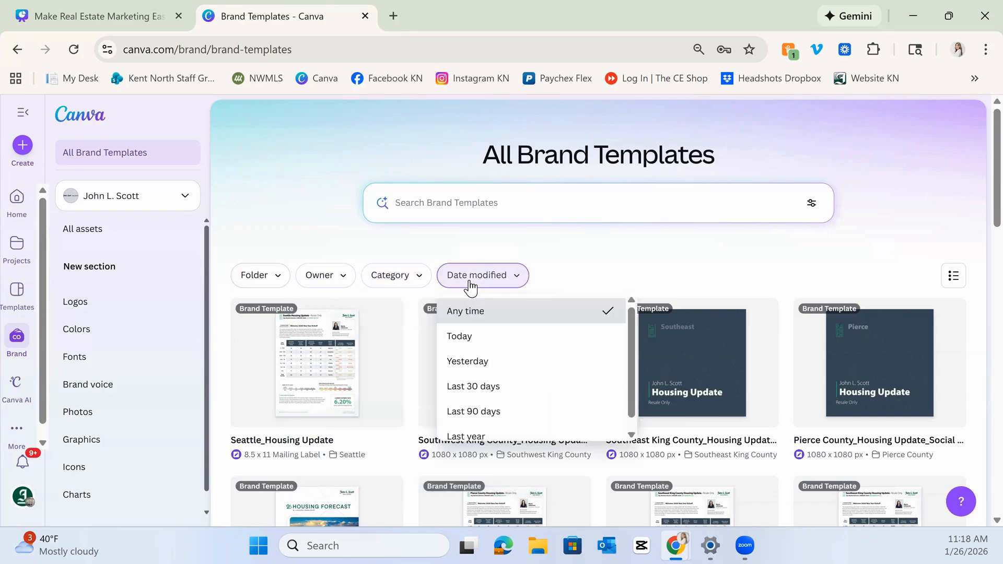
pyautogui.click(566, 311)
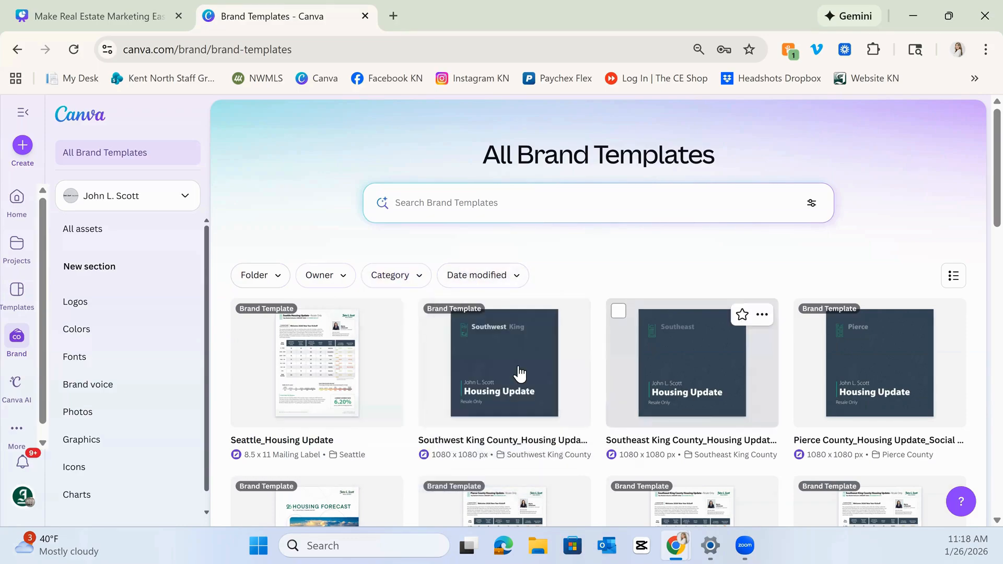
# Switch the brand templates to list view.
pyautogui.click(954, 276)
pyautogui.click(954, 279)
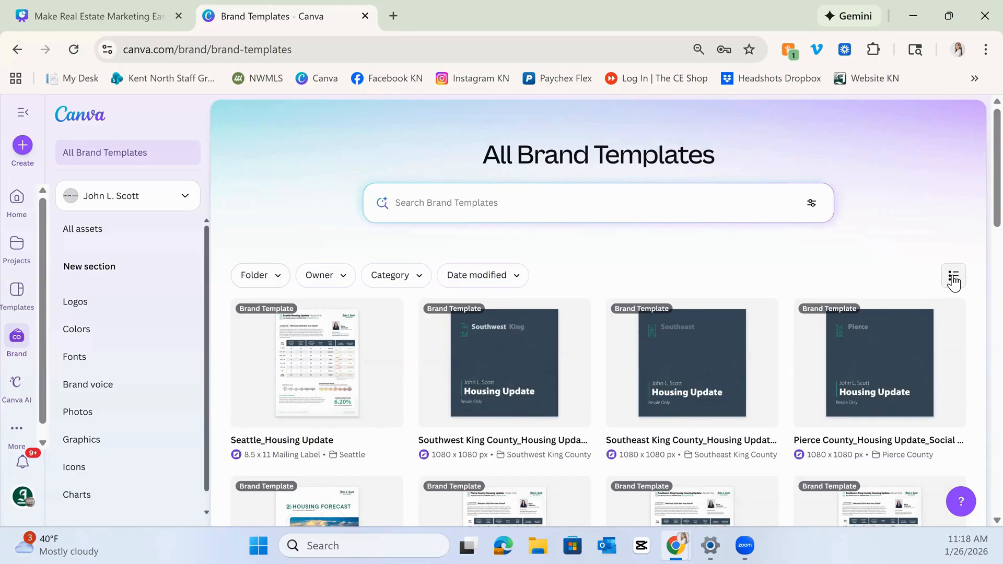
pyautogui.click(954, 278)
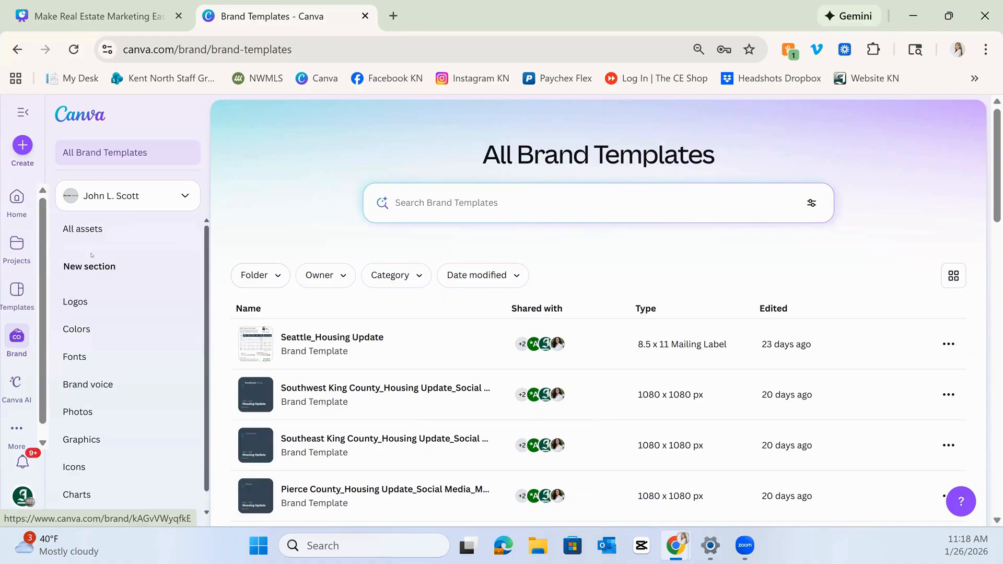
# Browse the brand kit's Logos, Colors, Fonts, Photos, Graphics, Icons and Charts sections.
pyautogui.click(76, 303)
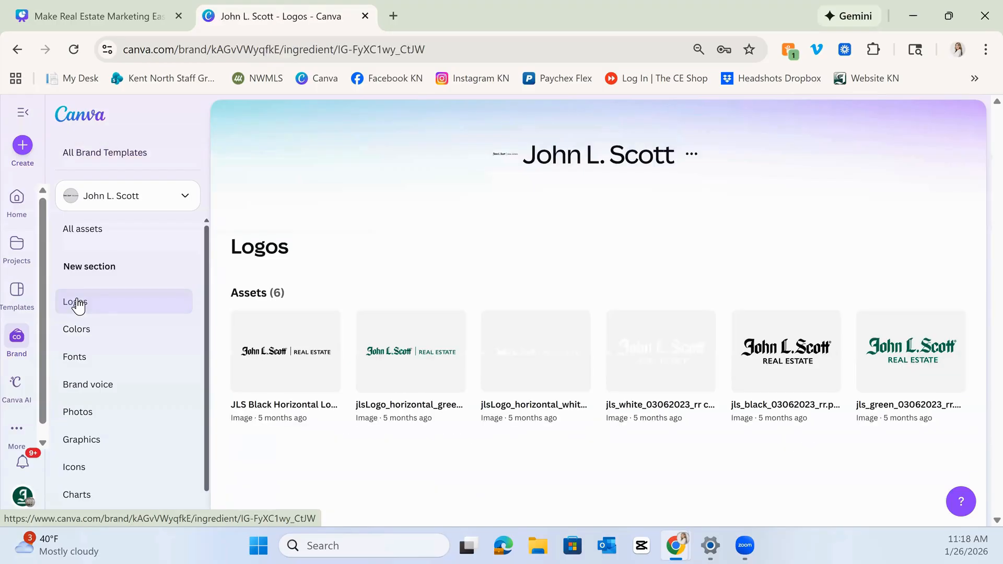
pyautogui.click(104, 334)
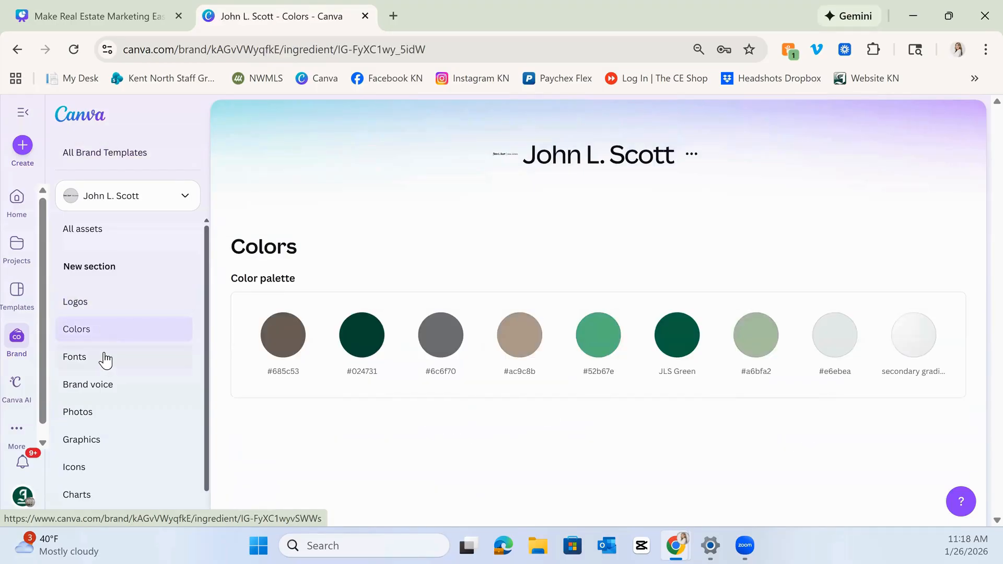
pyautogui.click(106, 361)
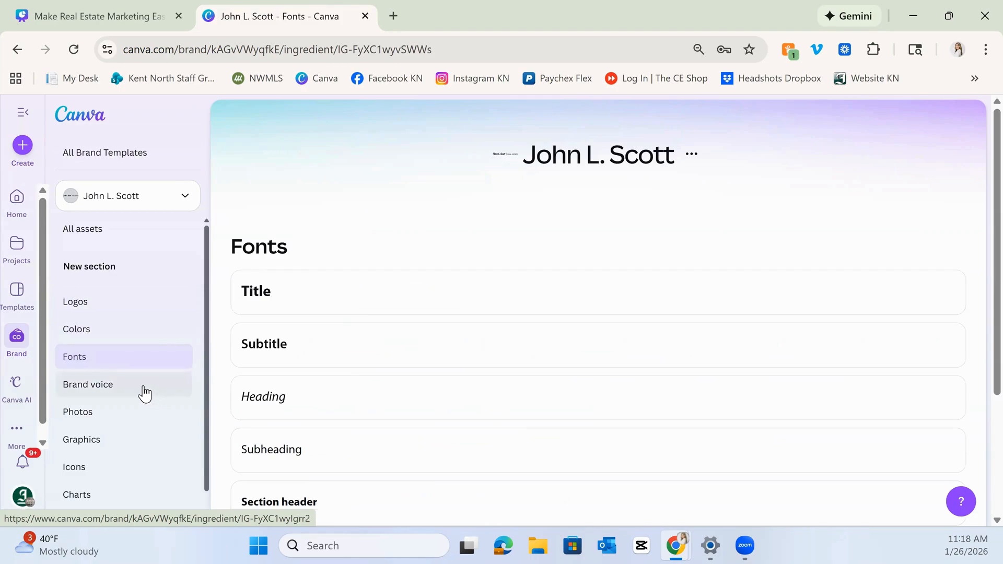
pyautogui.click(122, 415)
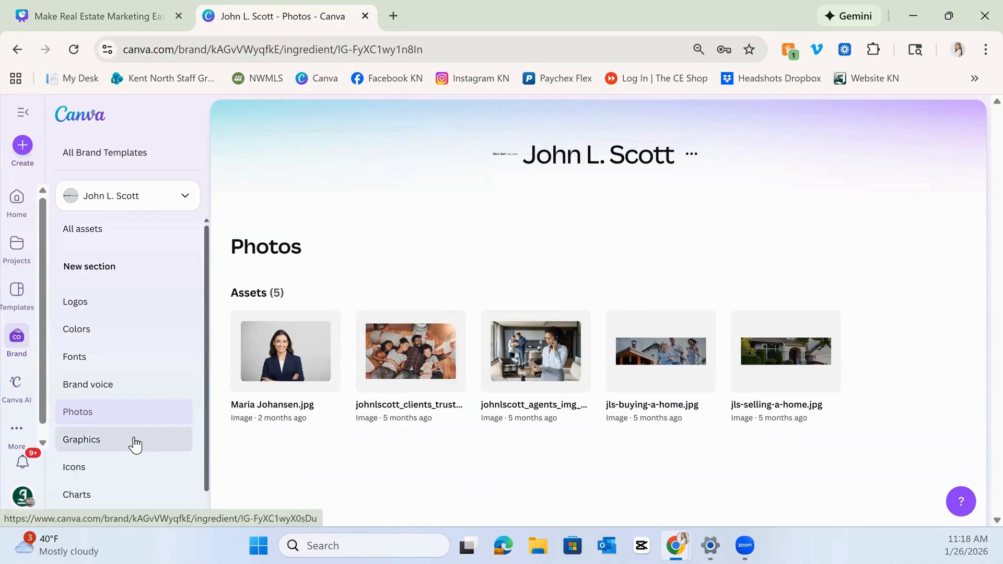
pyautogui.click(135, 444)
pyautogui.click(123, 474)
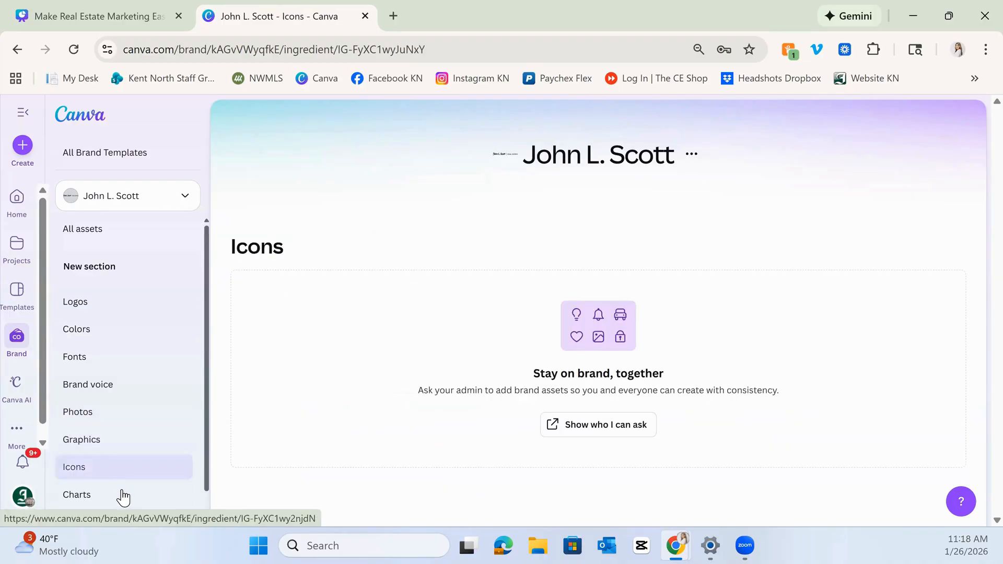
pyautogui.click(124, 495)
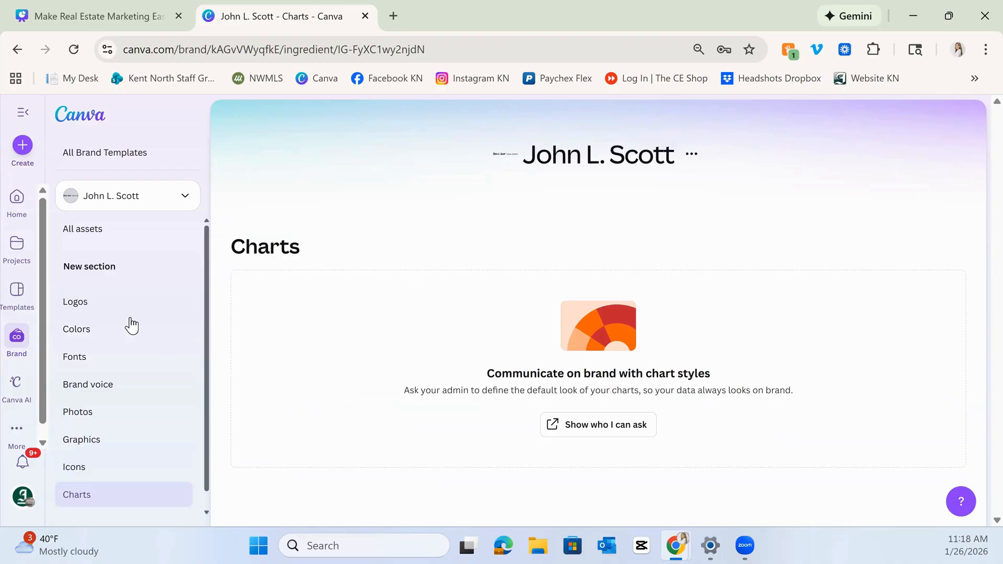
pyautogui.click(107, 306)
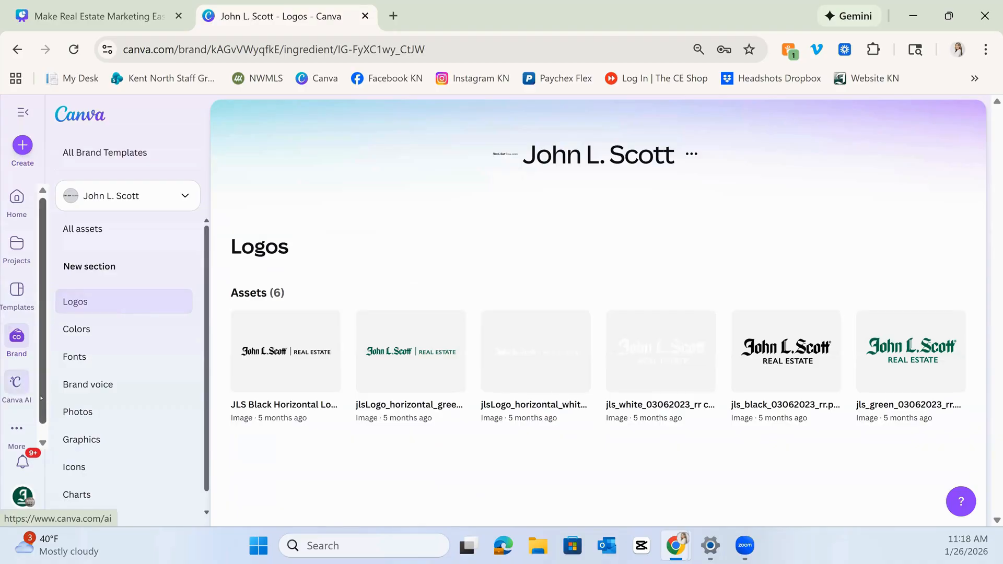
# Open the Canva AI page, switch to Templates, and return to Canva AI.
pyautogui.scroll(-1, 22, 384)
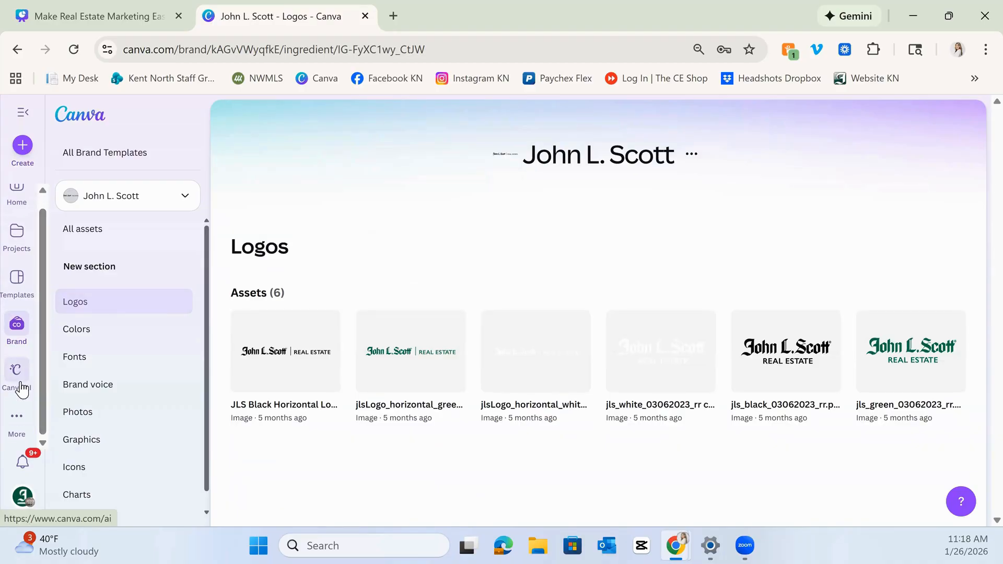
pyautogui.click(17, 373)
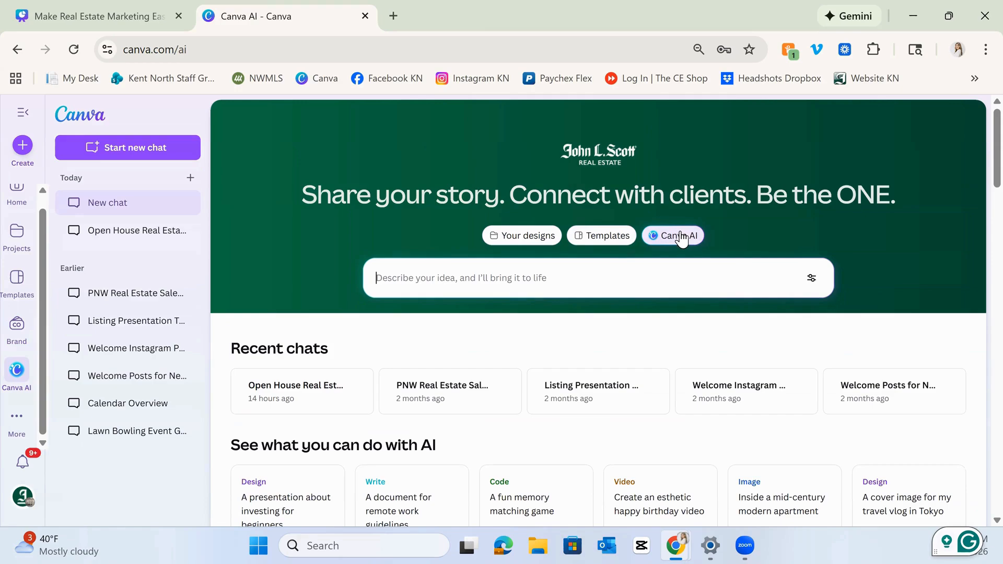
pyautogui.click(20, 279)
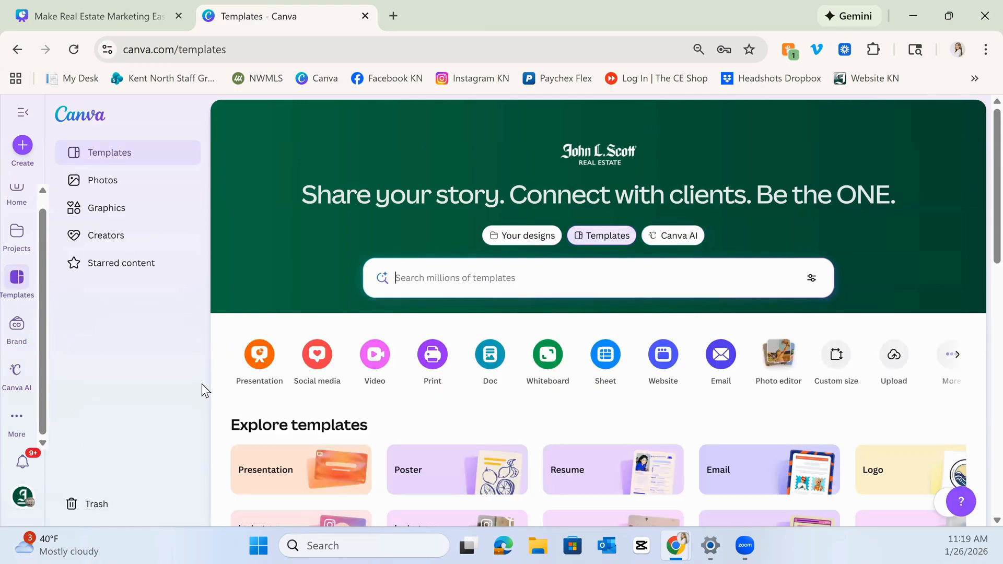
pyautogui.click(31, 381)
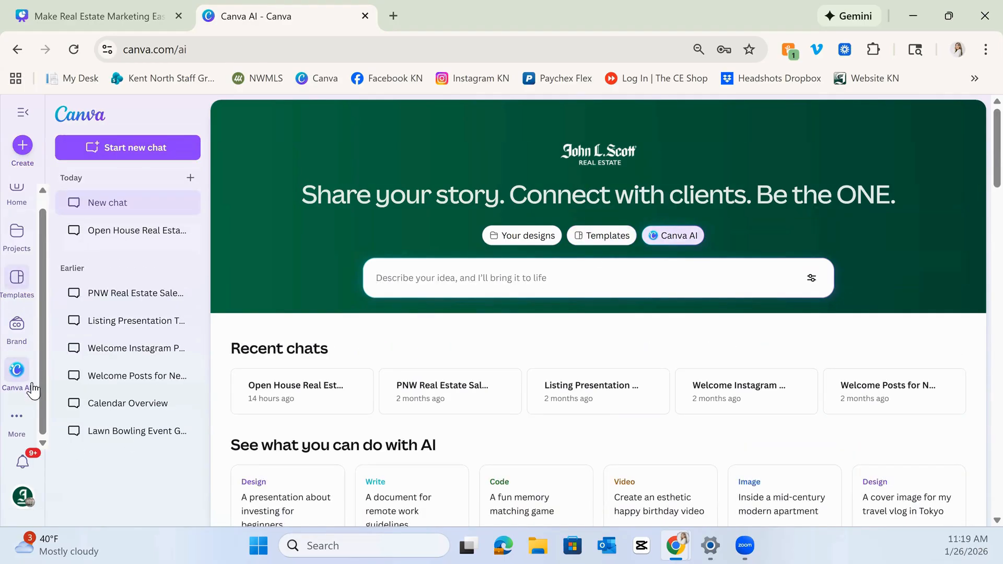
# Open Apps from the More menu and scroll through the app discovery page.
pyautogui.click(21, 423)
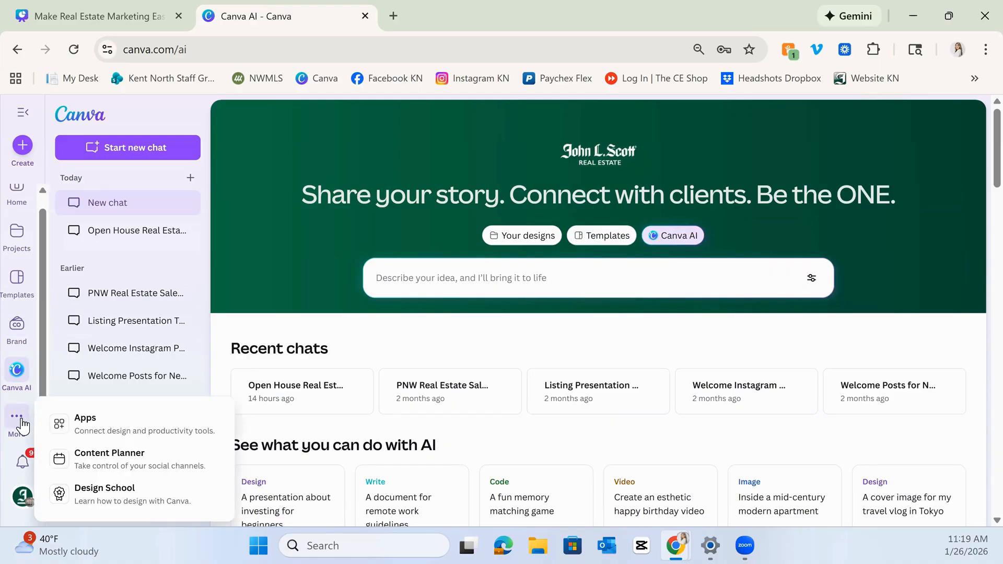
pyautogui.click(134, 433)
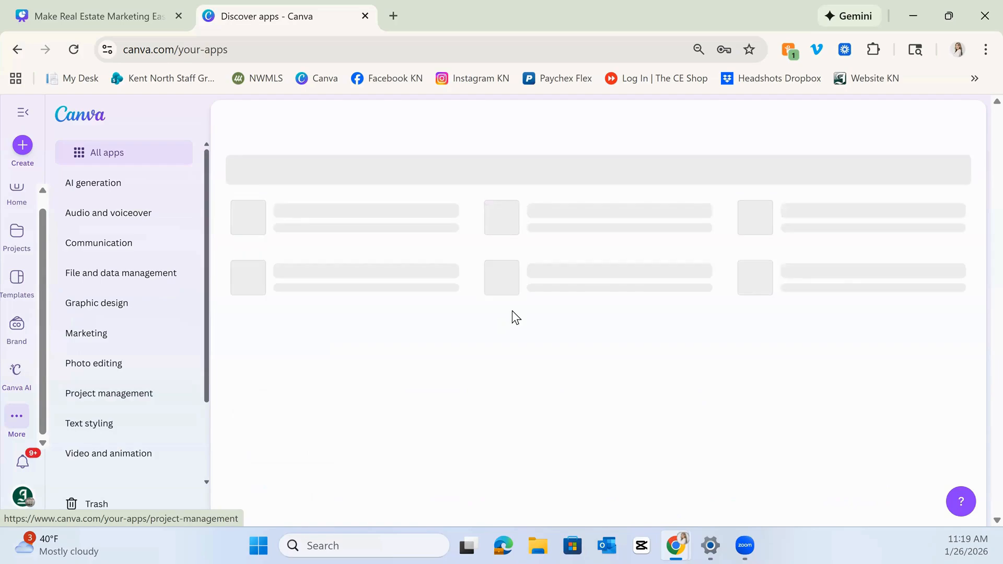
pyautogui.scroll(-2, 415, 337)
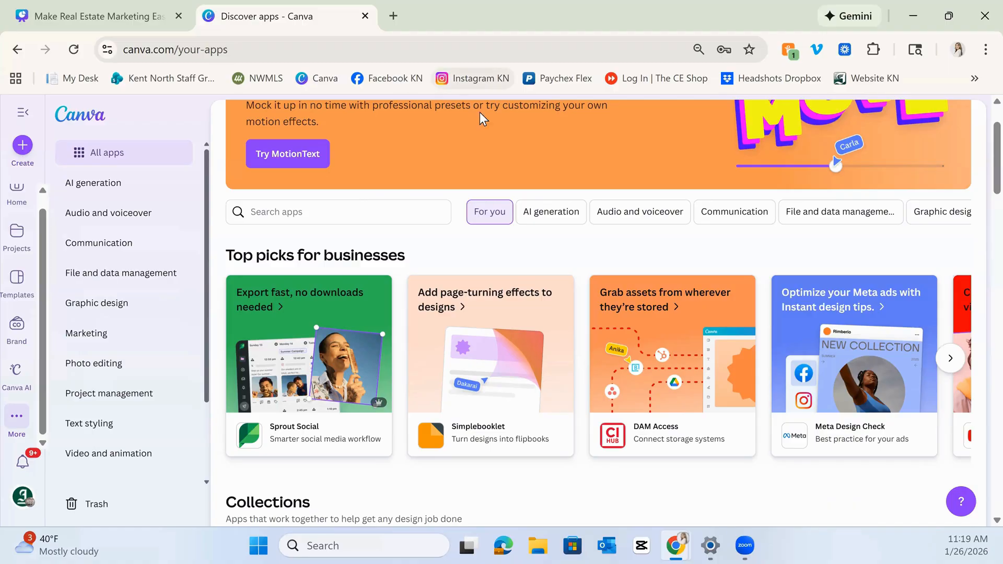
pyautogui.scroll(-6, 460, 386)
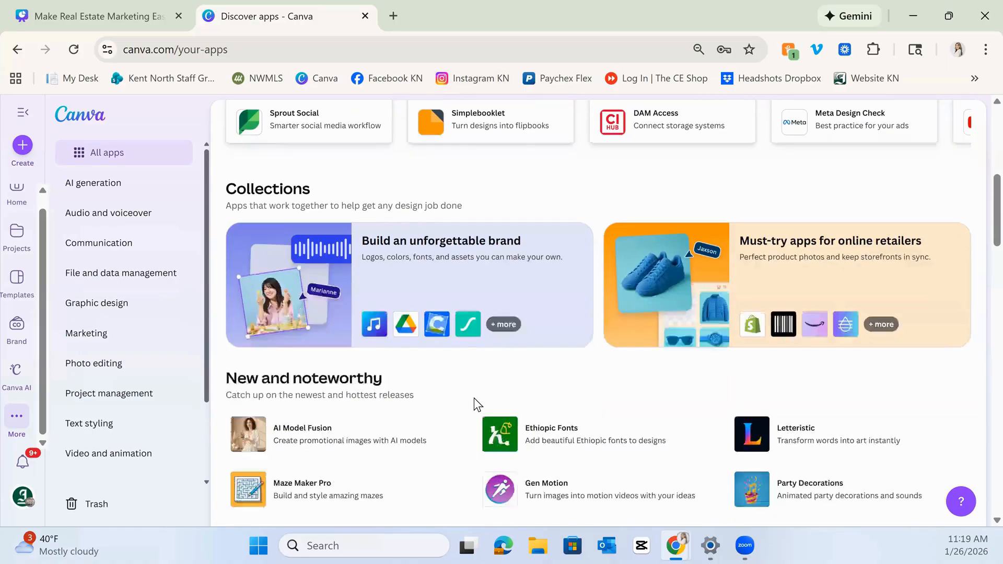
pyautogui.scroll(-5, 474, 392)
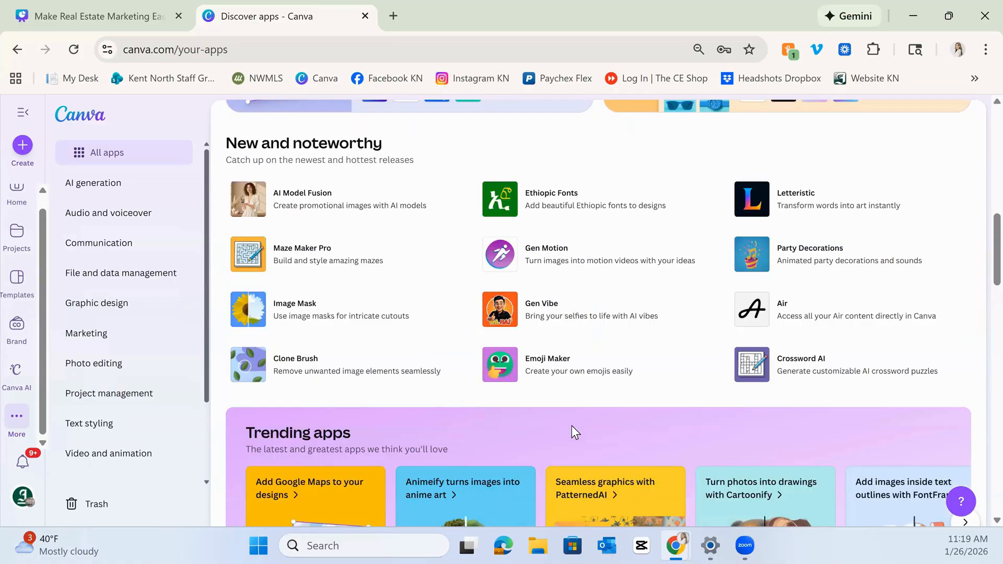
# Search the apps page for Google Maps and open its results.
pyautogui.scroll(10, 537, 376)
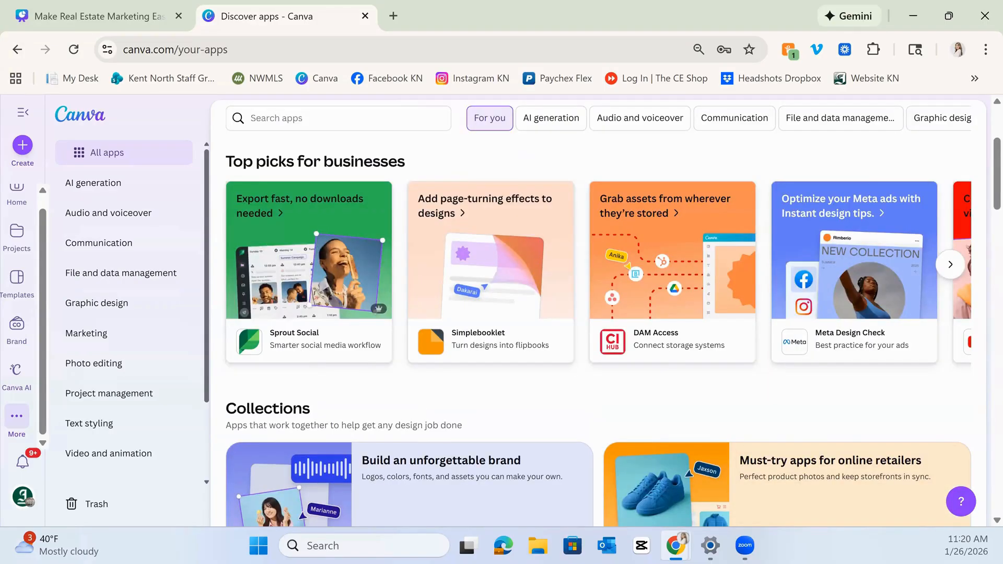
pyautogui.scroll(3, 343, 299)
pyautogui.click(344, 299)
pyautogui.write('google maps')
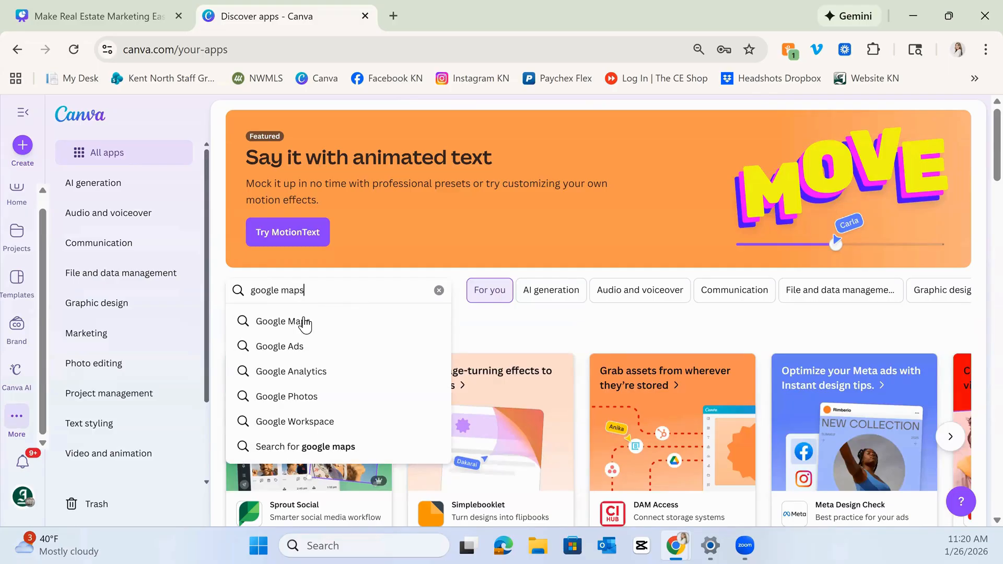
pyautogui.click(305, 320)
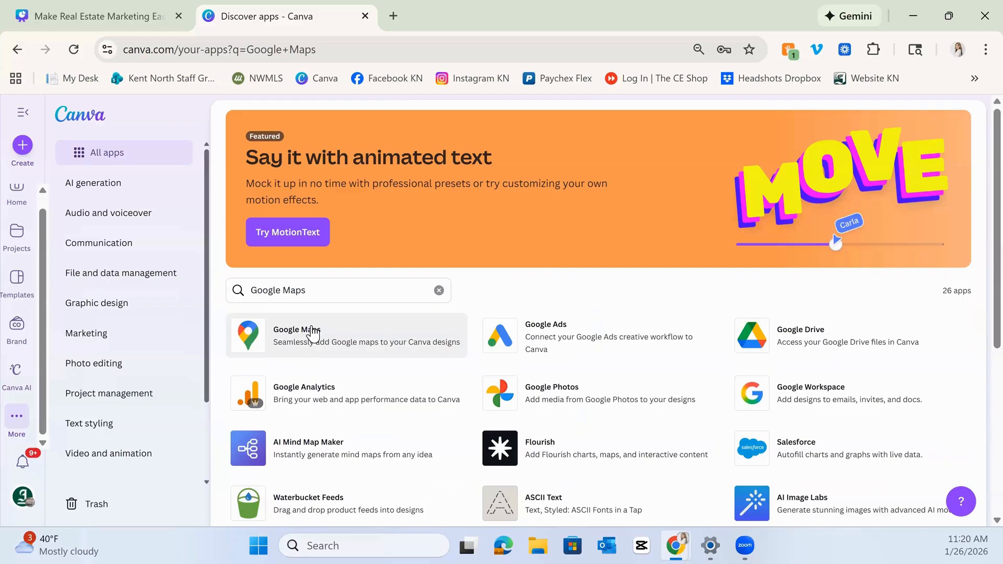
# Open the Google Maps app details, view its next preview image, and close the details.
pyautogui.click(346, 341)
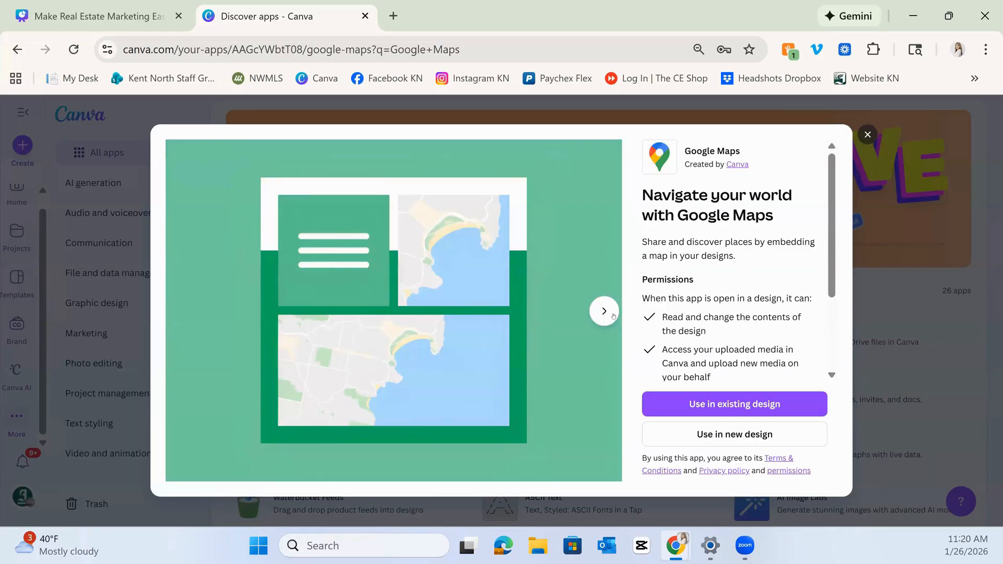
pyautogui.click(611, 317)
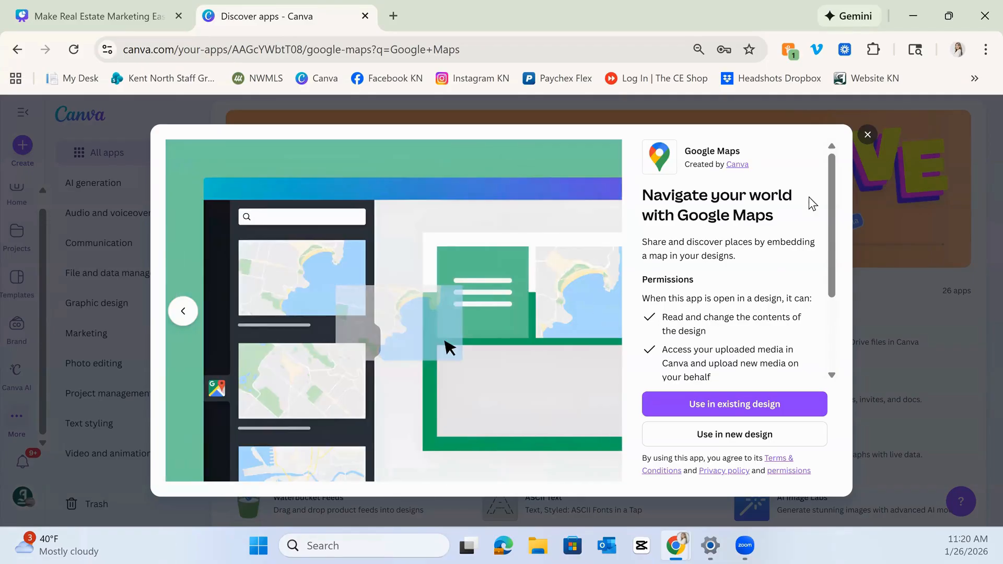
pyautogui.click(867, 136)
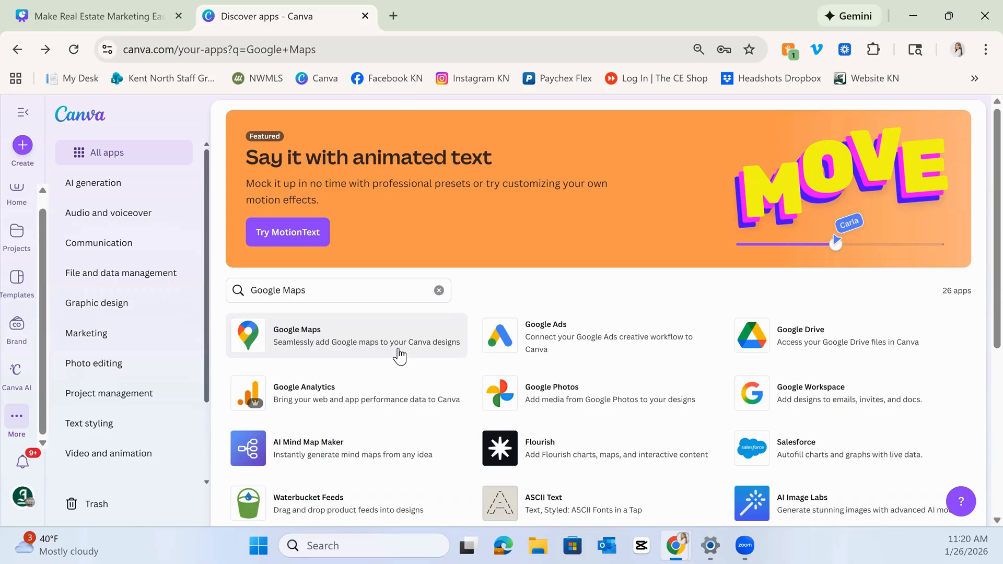
# Switch to the presentation design tab and start presenting it full screen.
pyautogui.click(140, 8)
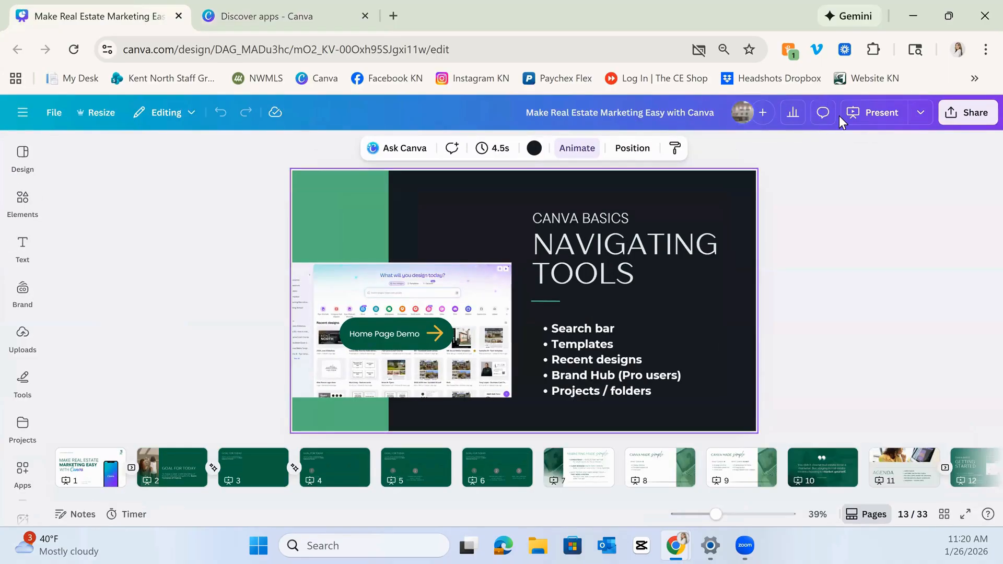
pyautogui.click(862, 114)
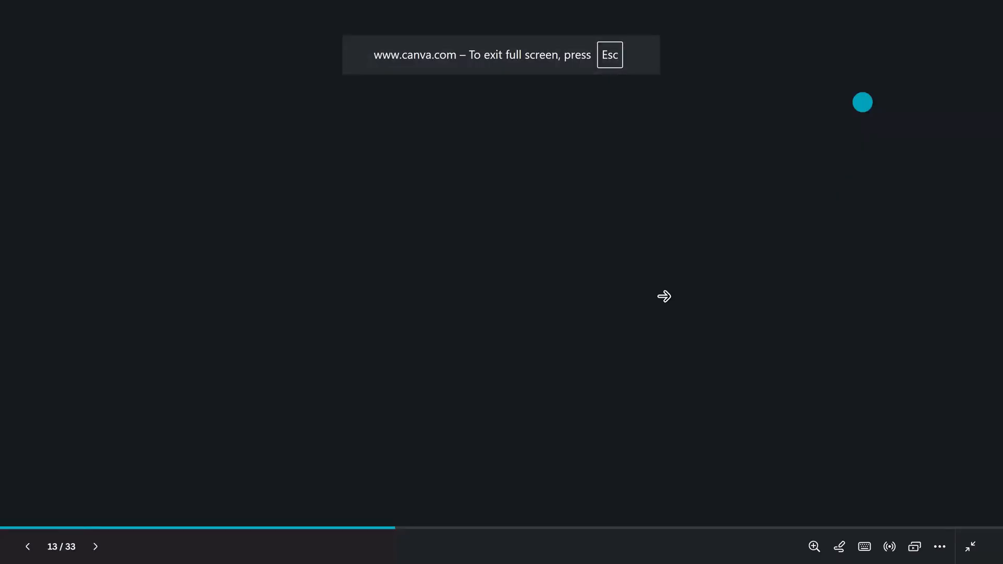
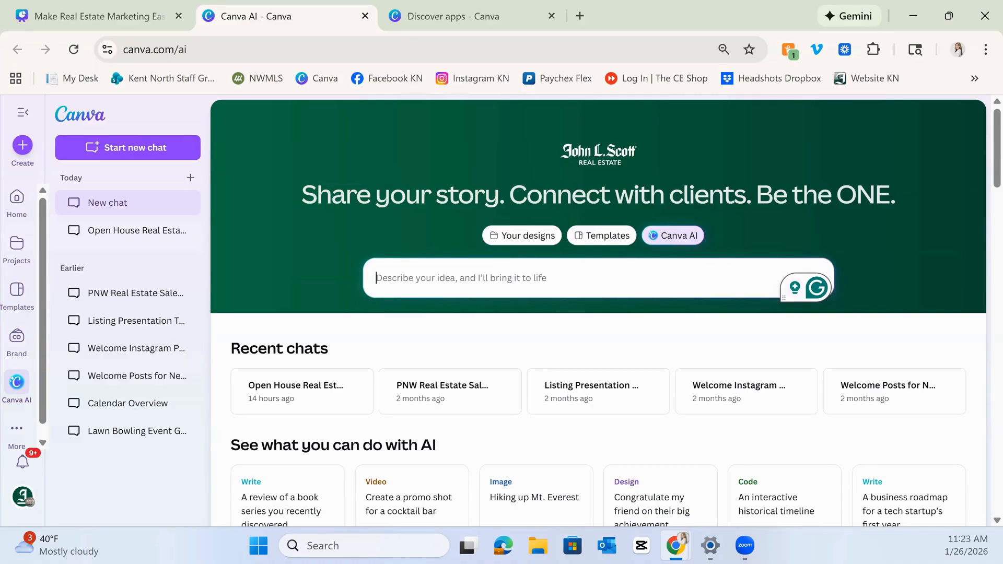
# Ask Canva AI for a "real estate flyer for my open house".
pyautogui.click(515, 278)
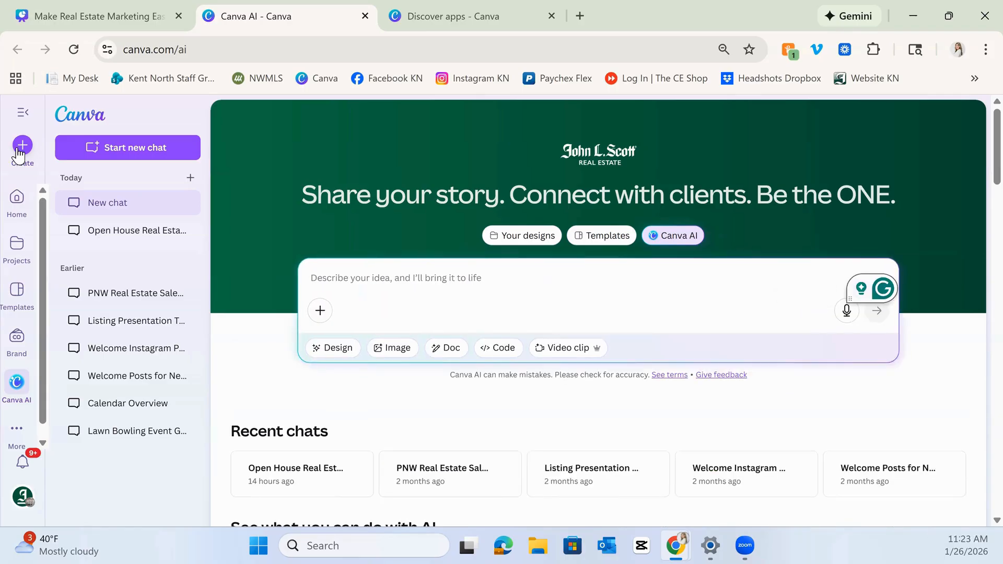
pyautogui.click(690, 241)
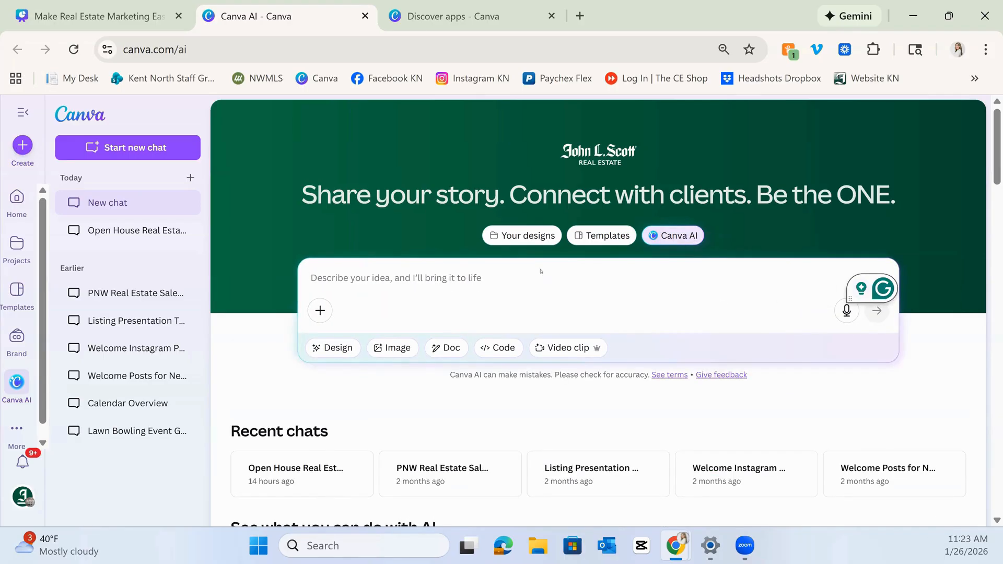
pyautogui.click(524, 273)
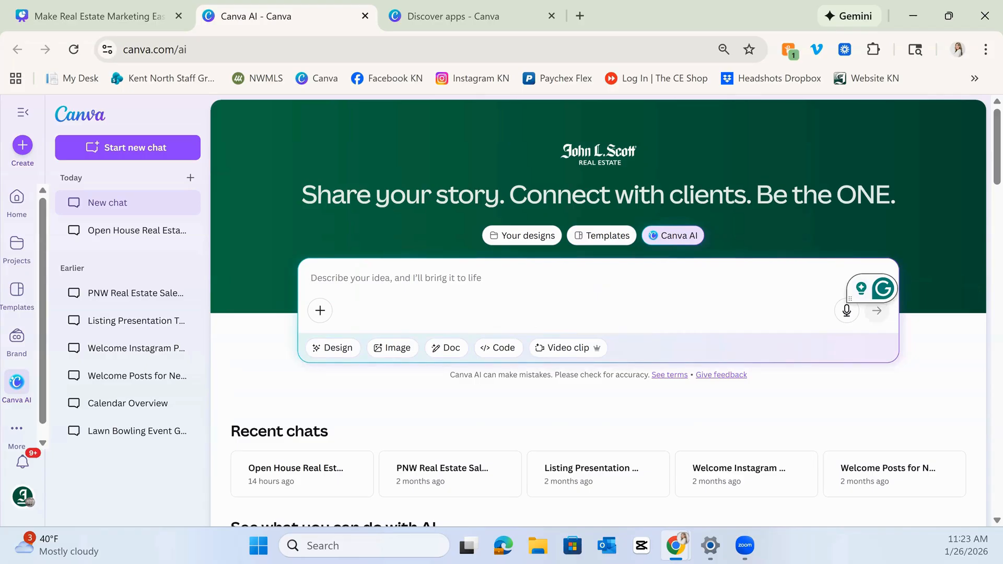
pyautogui.write('r')
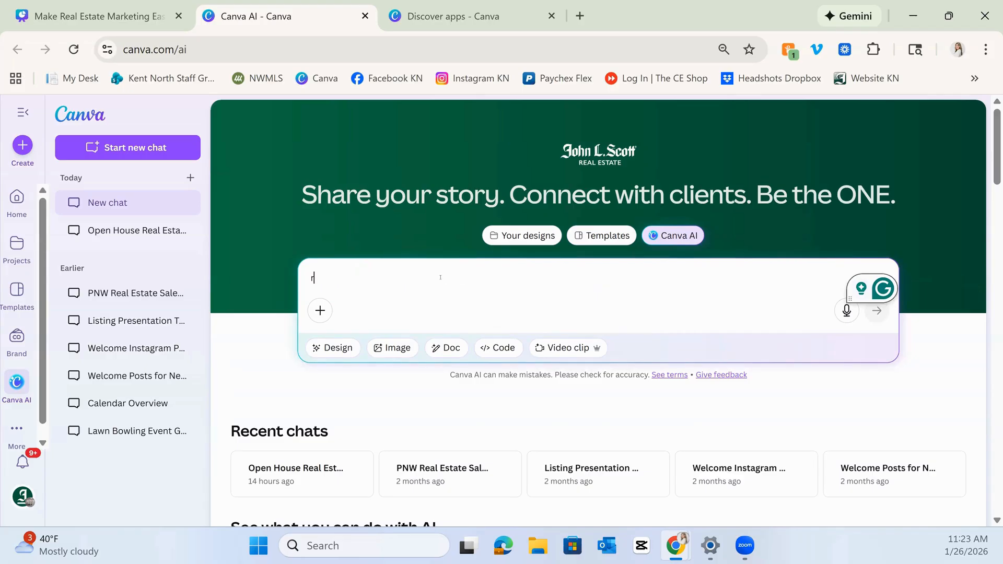
pyautogui.write('eal estate flye')
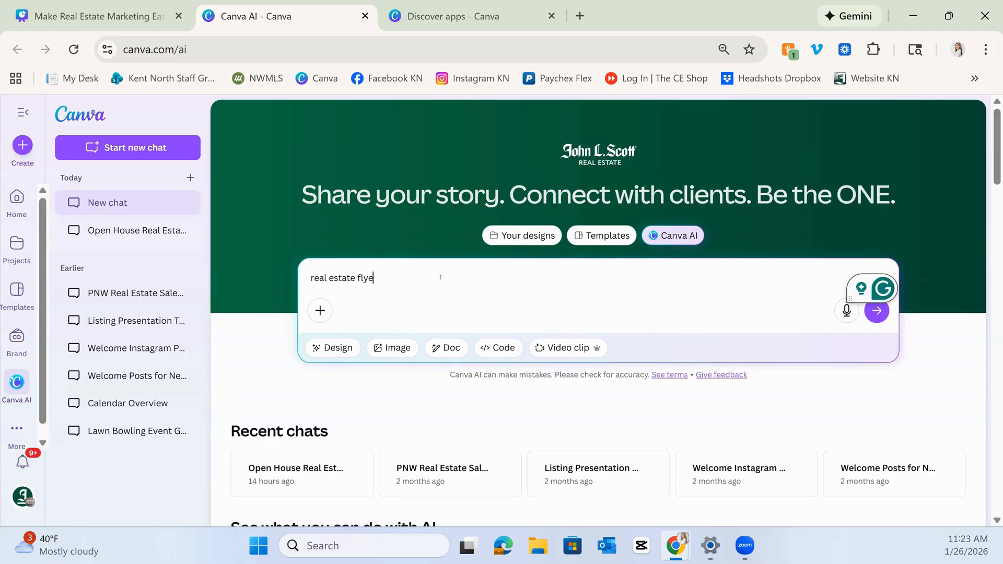
pyautogui.write('r for my open house')
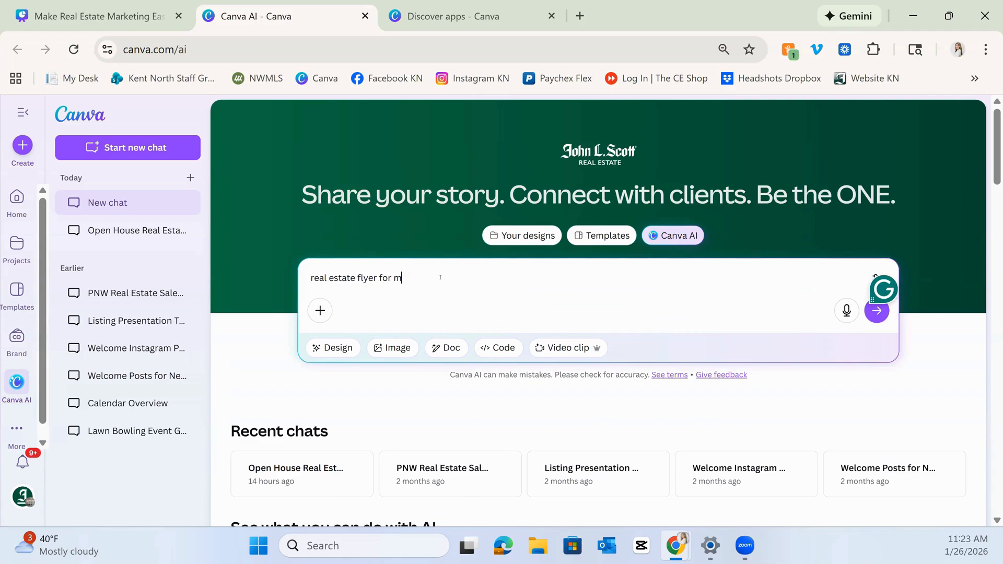
pyautogui.press('Return')
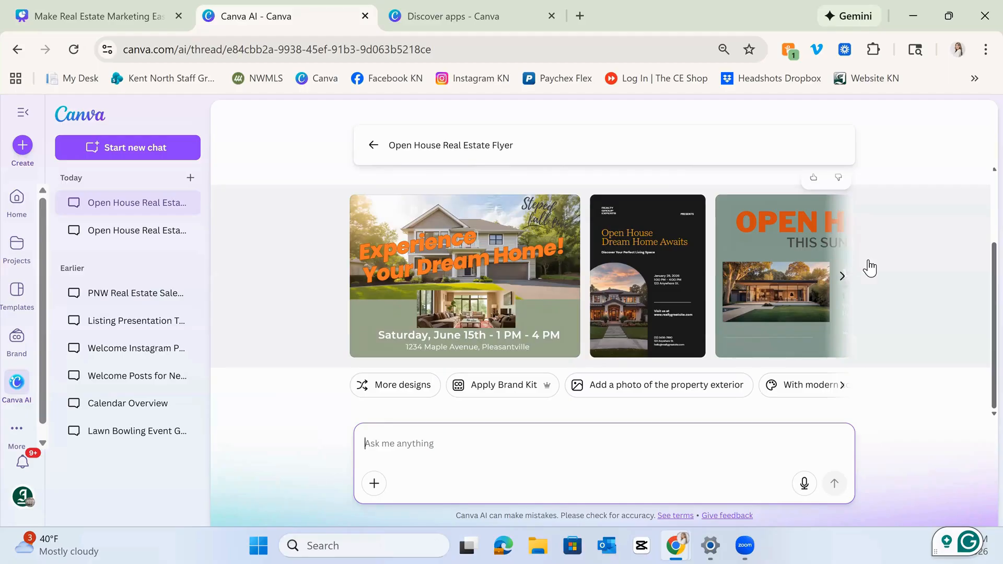
# Apply the John L. Scott brand kit to the generated flyer designs.
pyautogui.click(855, 273)
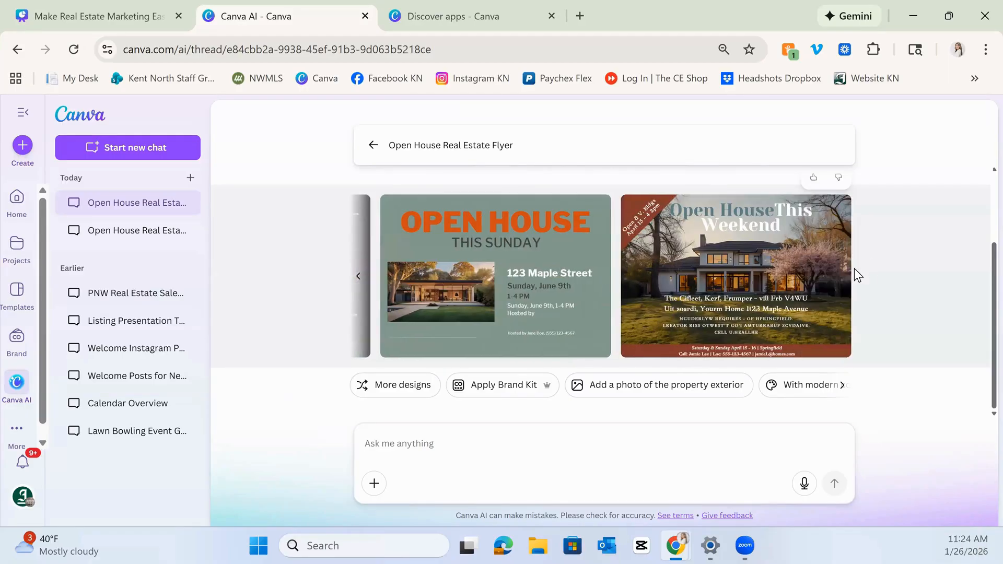
pyautogui.click(351, 274)
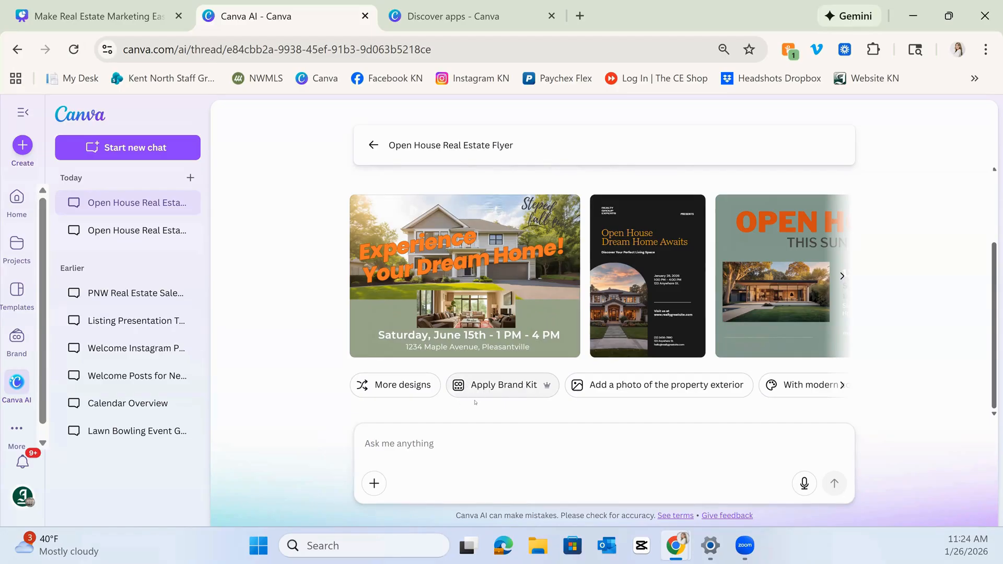
pyautogui.click(513, 392)
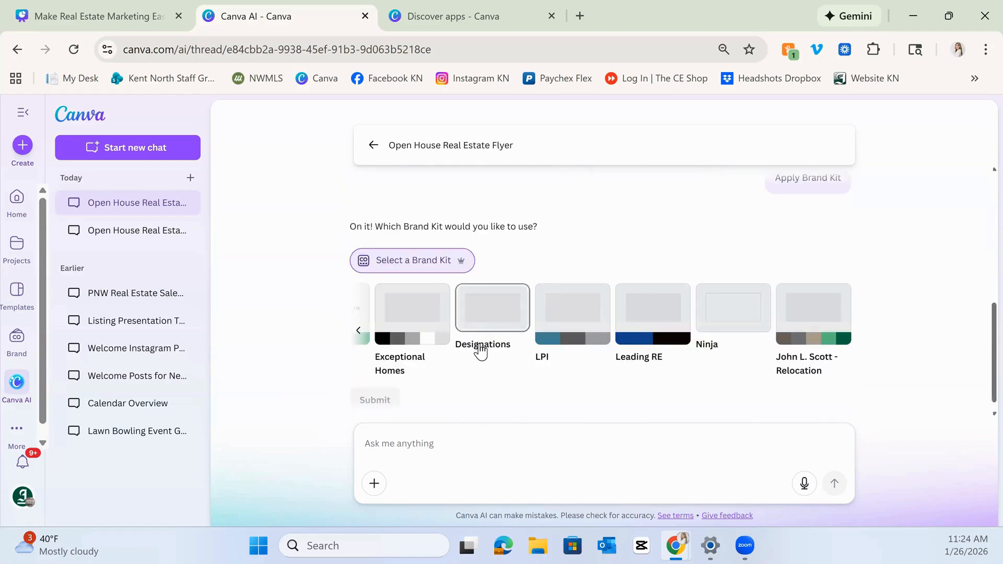
pyautogui.click(359, 332)
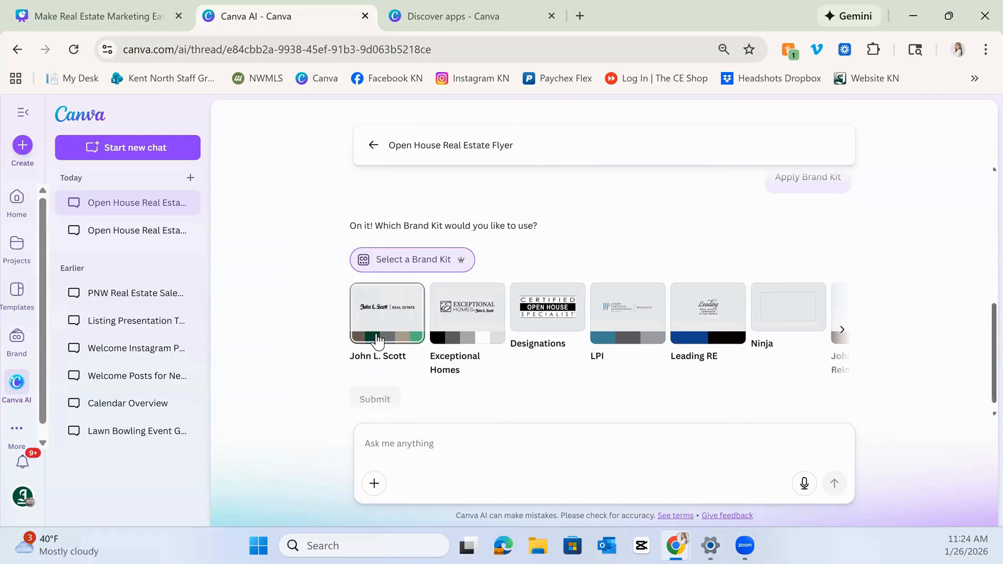
pyautogui.click(381, 337)
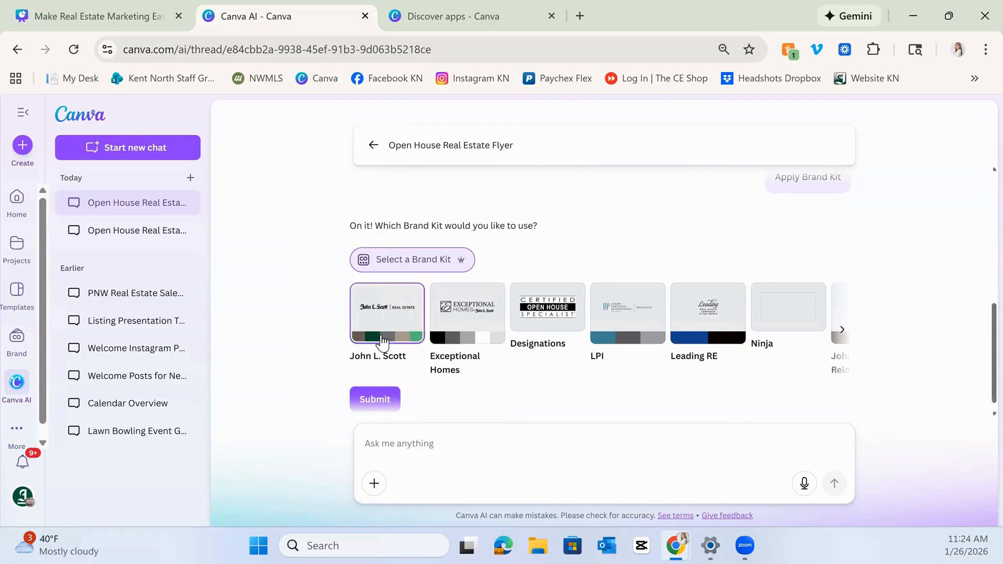
pyautogui.click(375, 399)
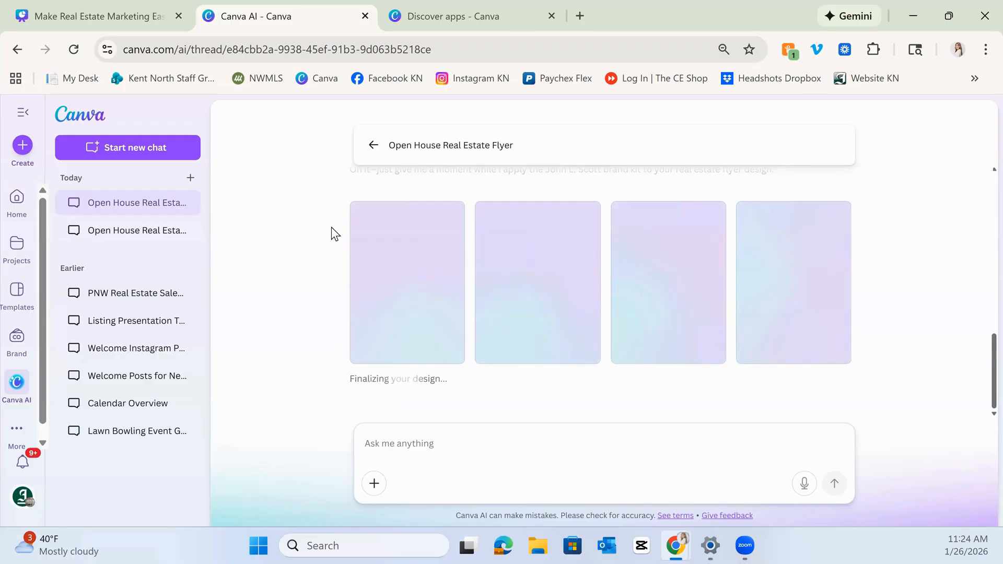
# Return to the Canva AI start page and open the earlier Open House Real Estate chat from recent chats.
pyautogui.click(370, 148)
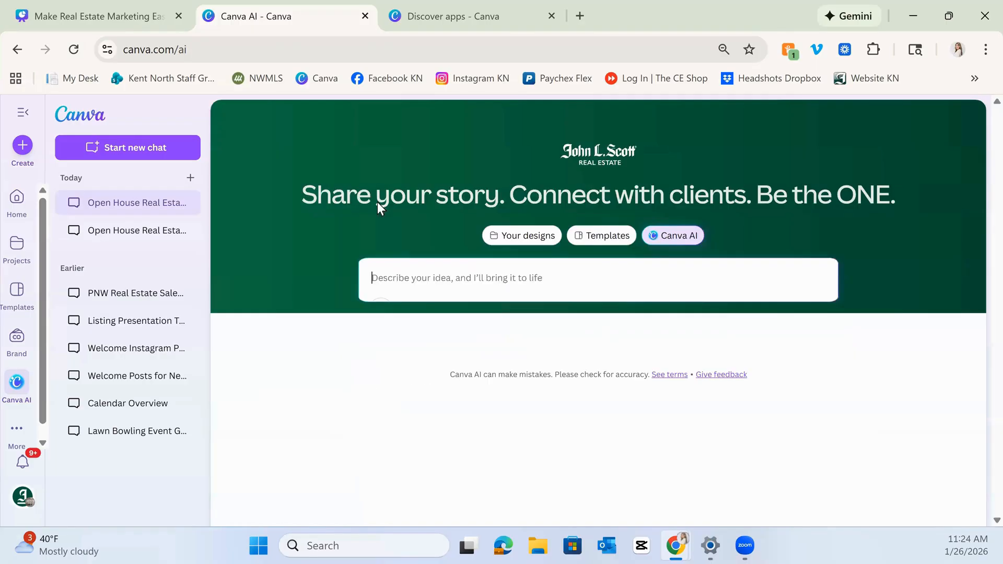
pyautogui.scroll(-1, 444, 384)
pyautogui.click(442, 390)
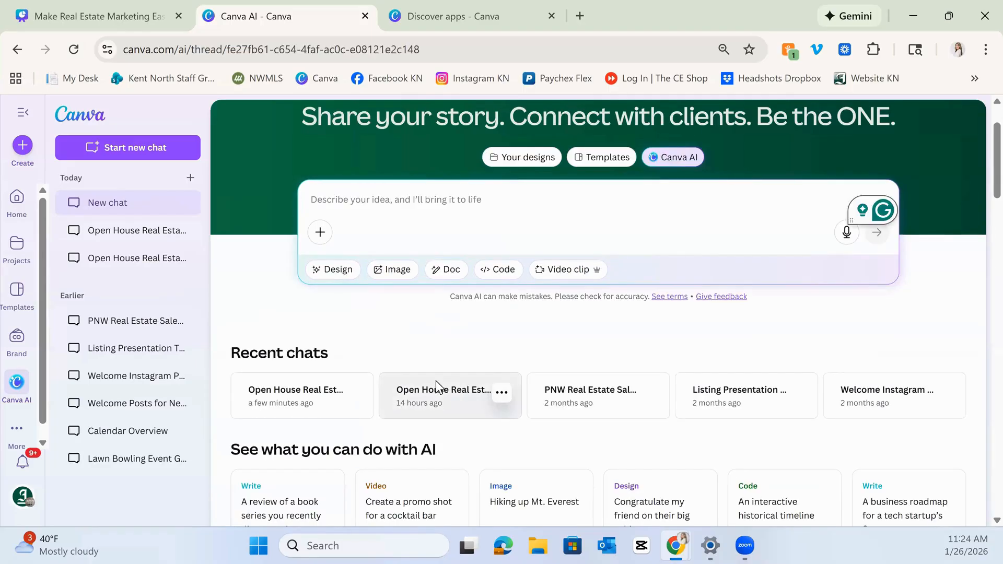
# Scroll through the earlier chat to review its flyer designs and the seller consultation presentation request.
pyautogui.scroll(12, 494, 309)
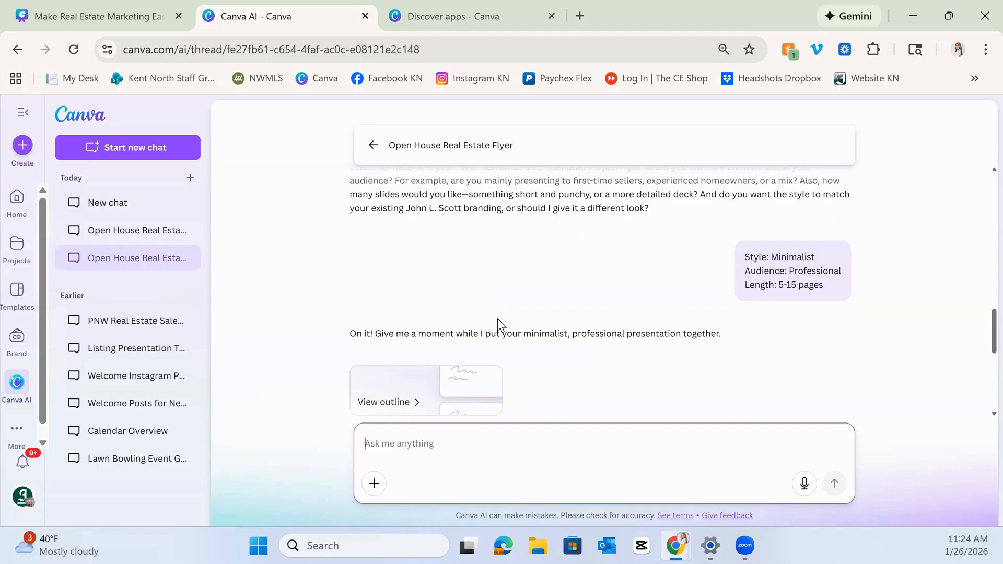
pyautogui.scroll(4, 490, 324)
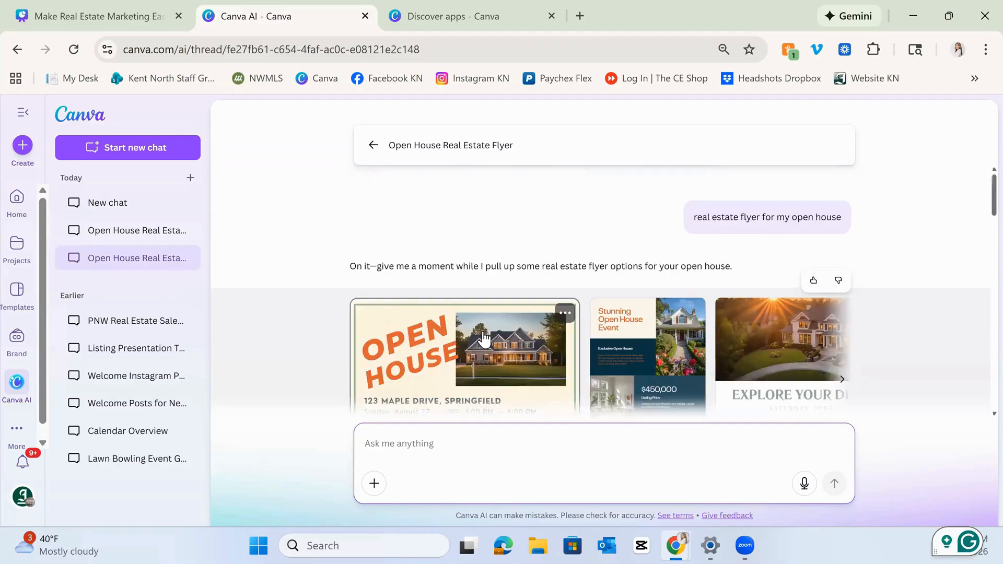
pyautogui.scroll(-1, 491, 334)
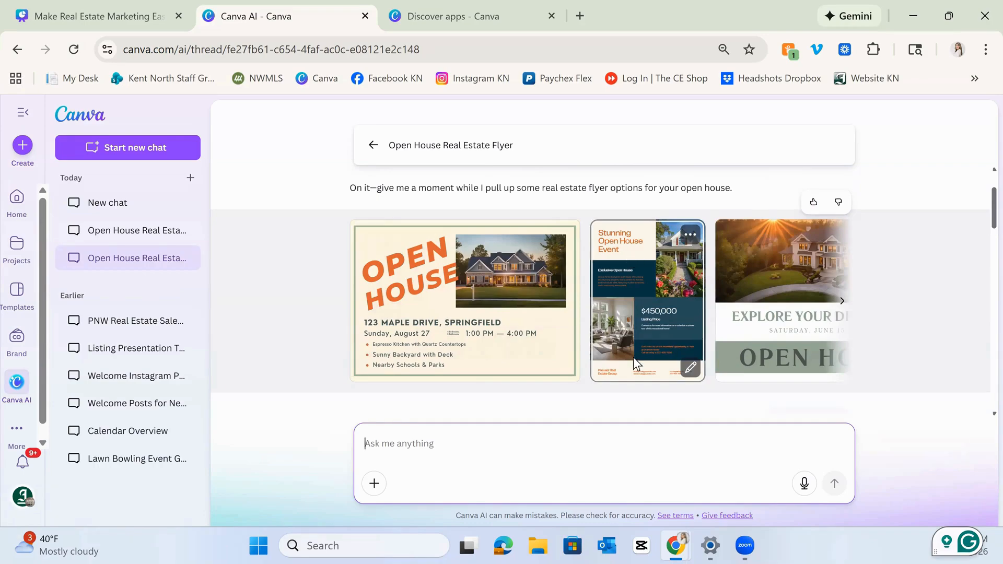
pyautogui.scroll(-5, 632, 357)
pyautogui.scroll(-3, 625, 359)
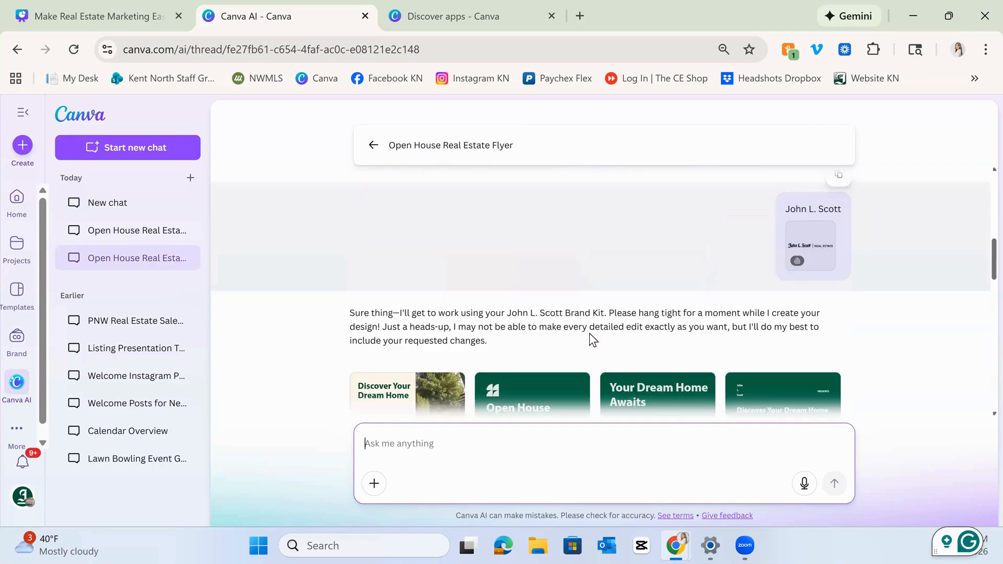
pyautogui.scroll(-2, 575, 347)
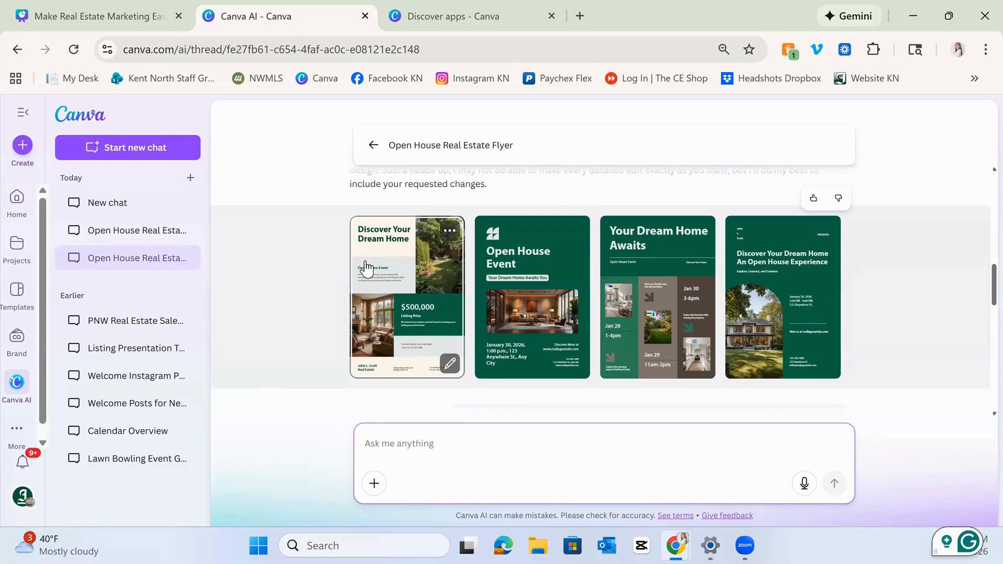
pyautogui.middleClick(407, 354)
pyautogui.middleClick(408, 354)
pyautogui.scroll(-1, 392, 351)
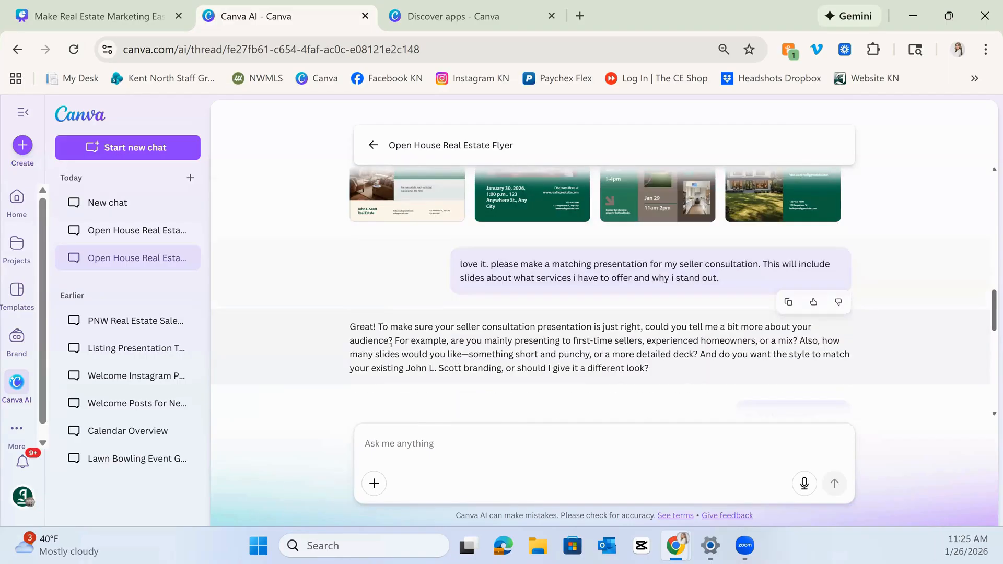
pyautogui.scroll(1, 412, 337)
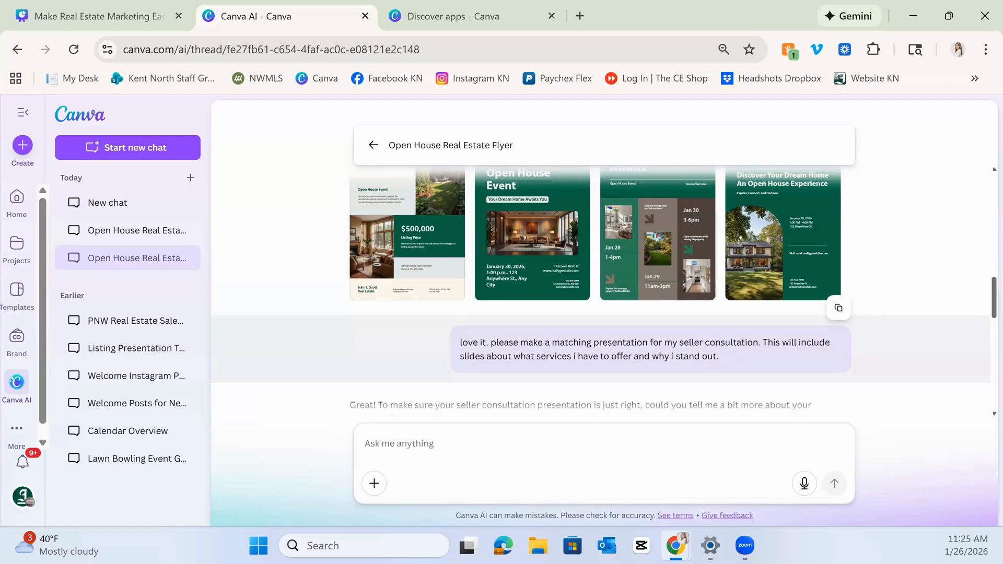
pyautogui.scroll(-3, 673, 357)
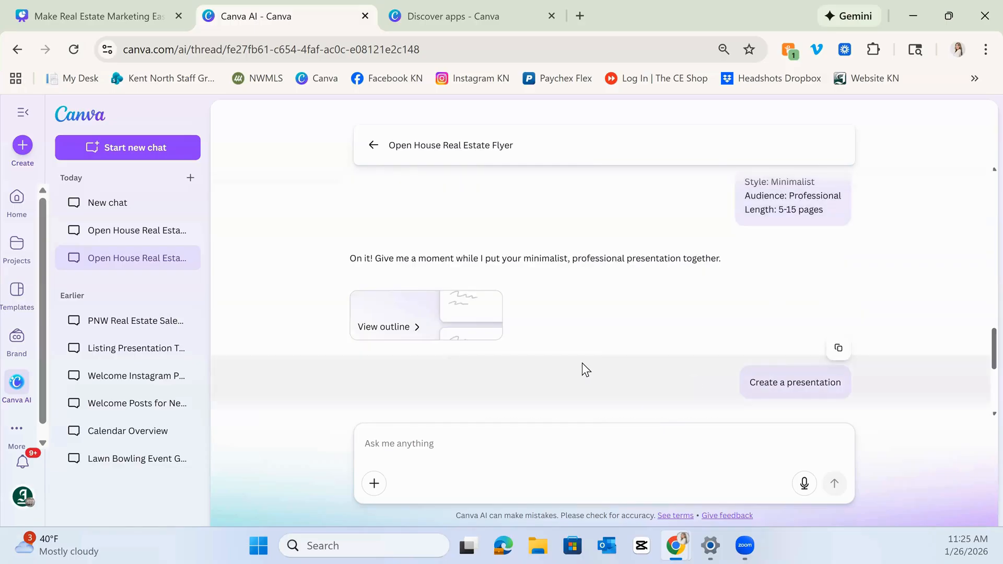
pyautogui.scroll(2, 450, 324)
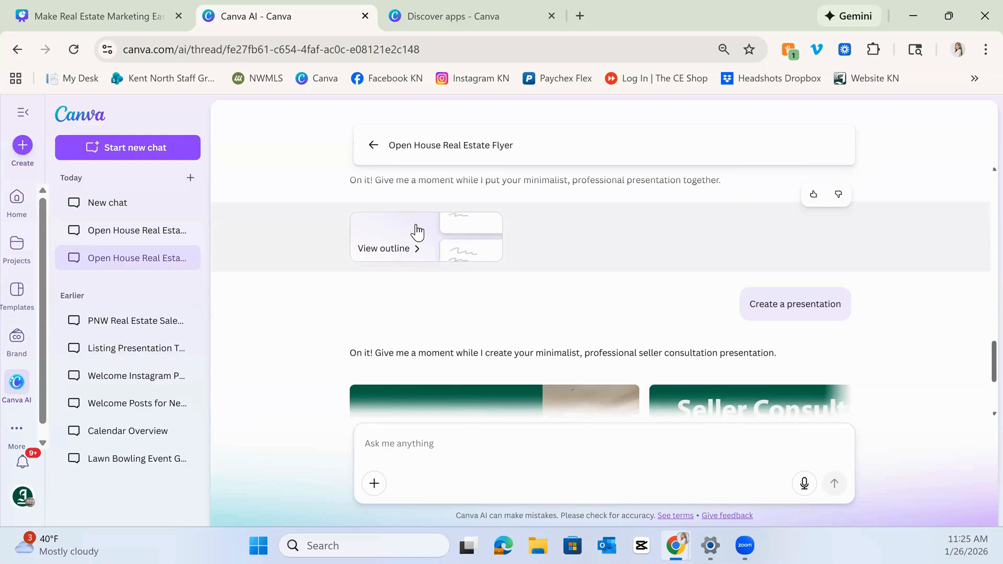
# Open the presentation outline, scroll through its slides, and close it.
pyautogui.click(410, 249)
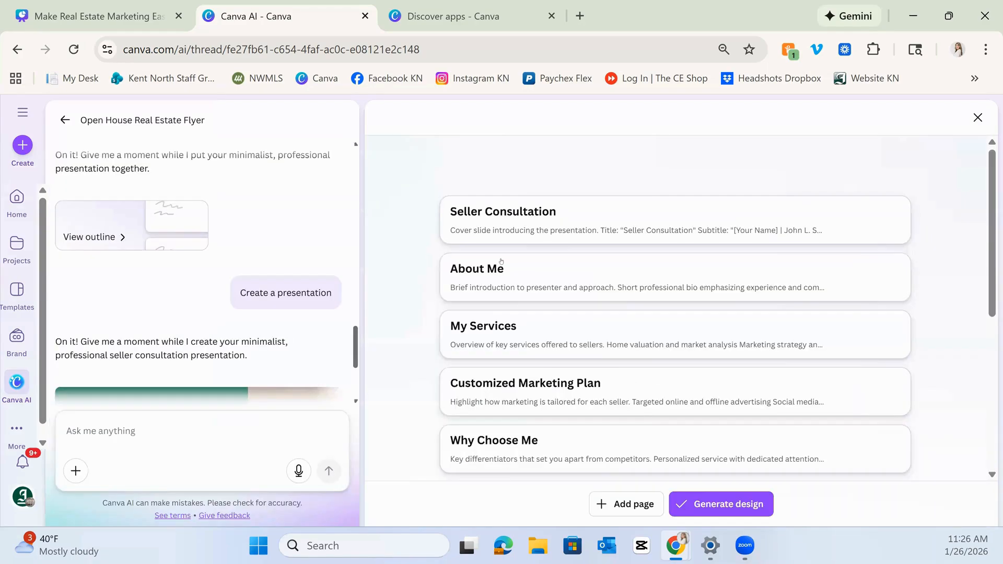
pyautogui.scroll(-5, 566, 240)
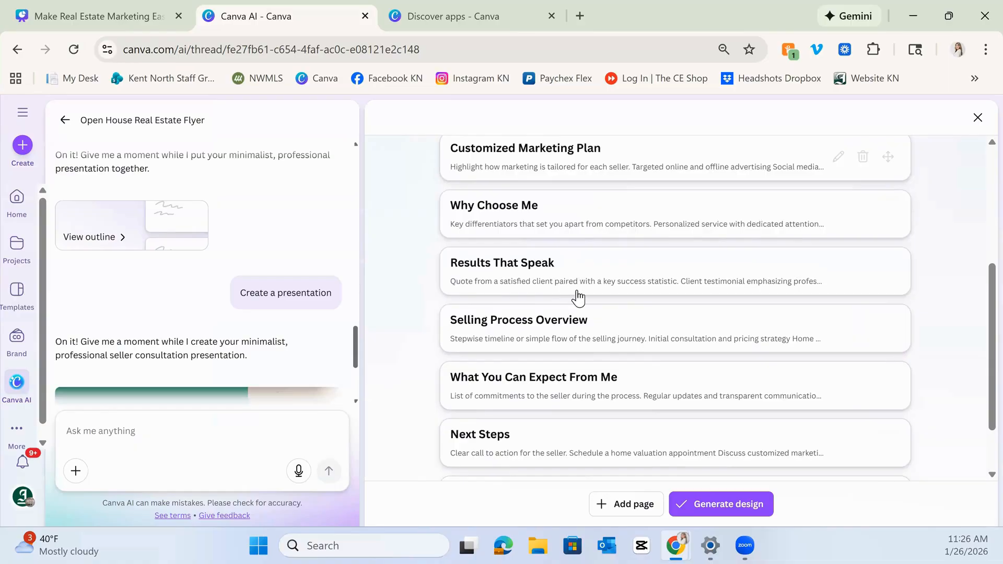
pyautogui.scroll(-2, 577, 298)
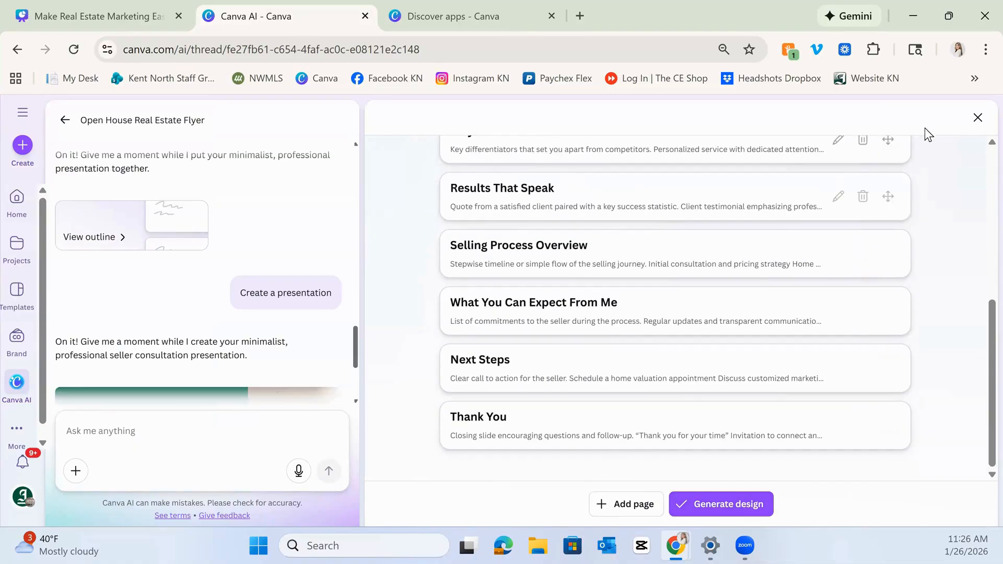
pyautogui.click(976, 118)
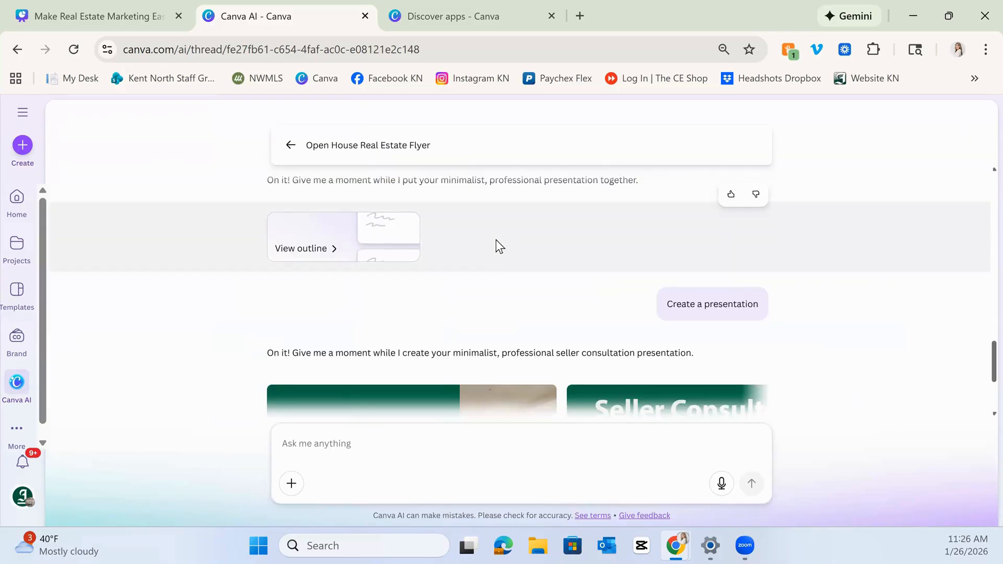
# Browse the generated seller consultation presentation designs in the chat.
pyautogui.scroll(-2, 496, 240)
pyautogui.scroll(-2, 500, 232)
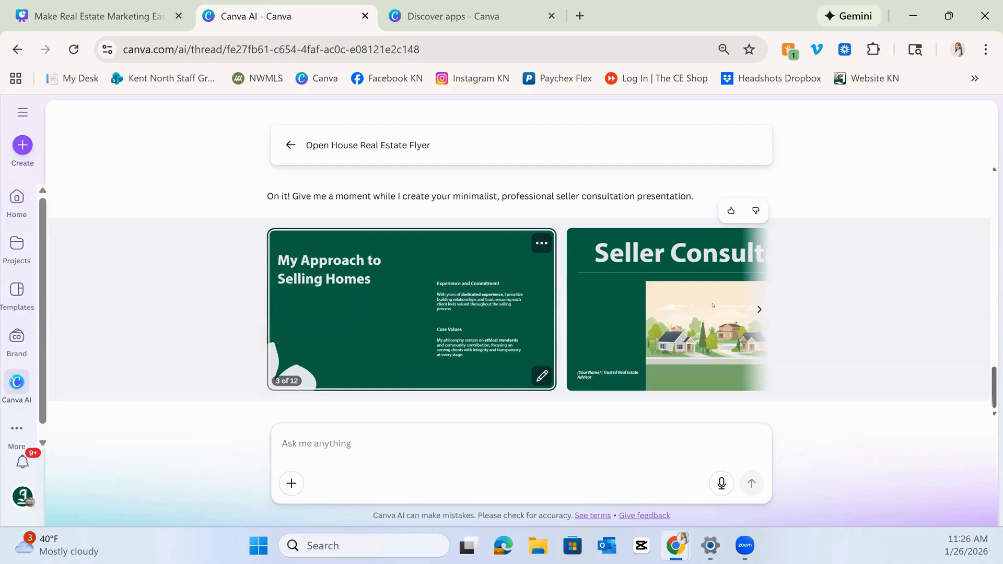
pyautogui.click(760, 309)
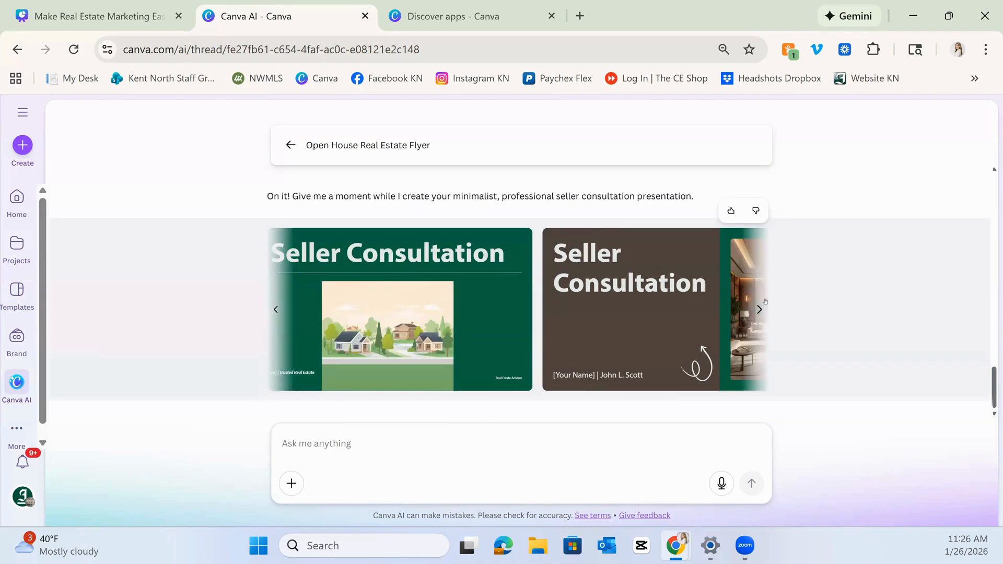
pyautogui.click(764, 308)
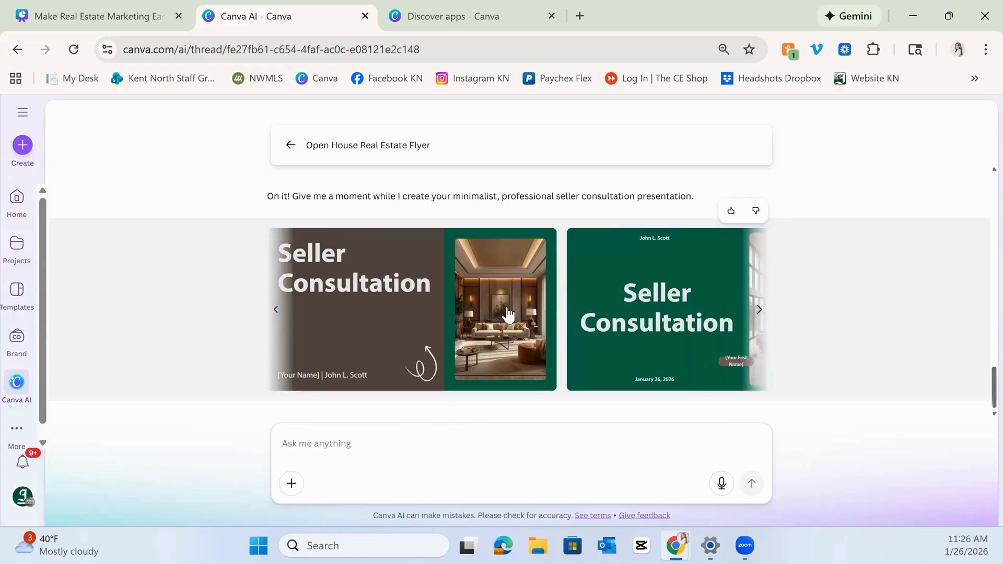
pyautogui.moveTo(508, 314)
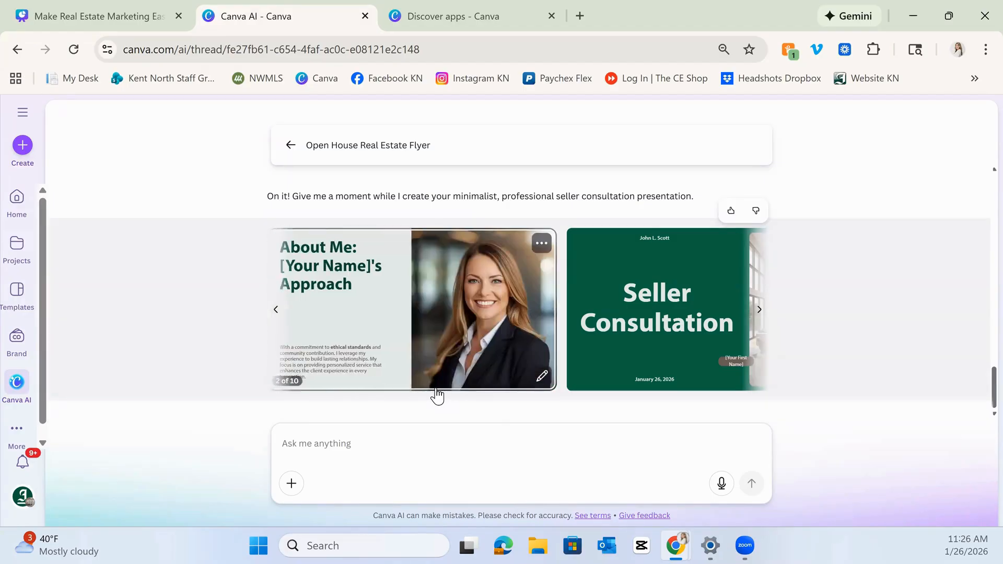
# Scroll back through the chat to the branded open house flyer designs.
pyautogui.scroll(15, 437, 395)
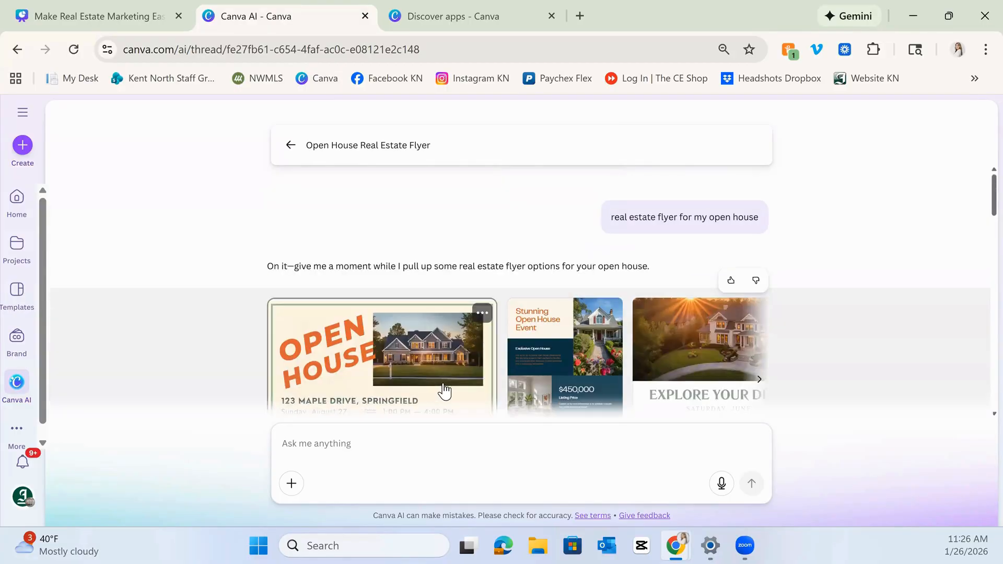
pyautogui.scroll(-15, 433, 376)
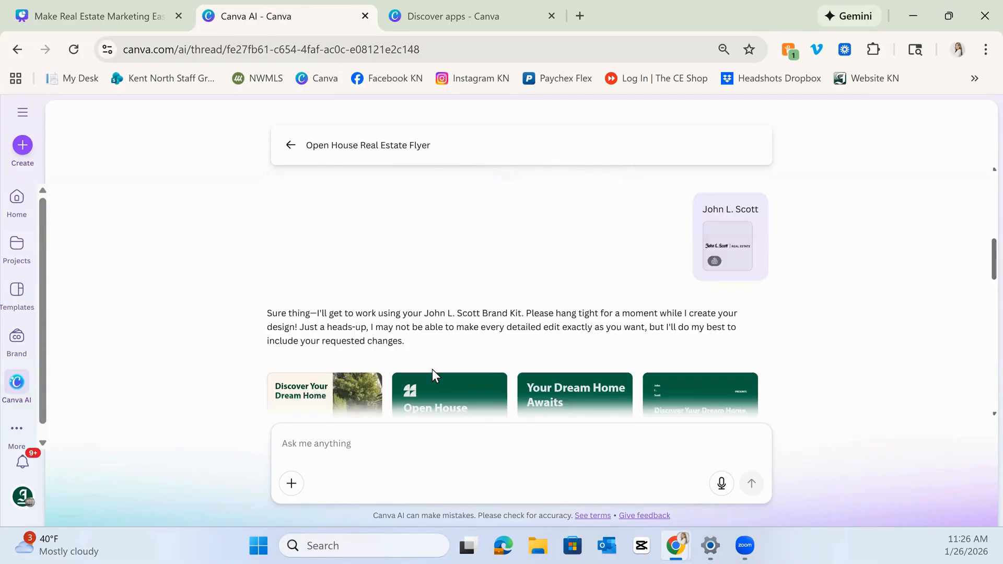
pyautogui.scroll(-2, 433, 375)
pyautogui.scroll(-2, 429, 372)
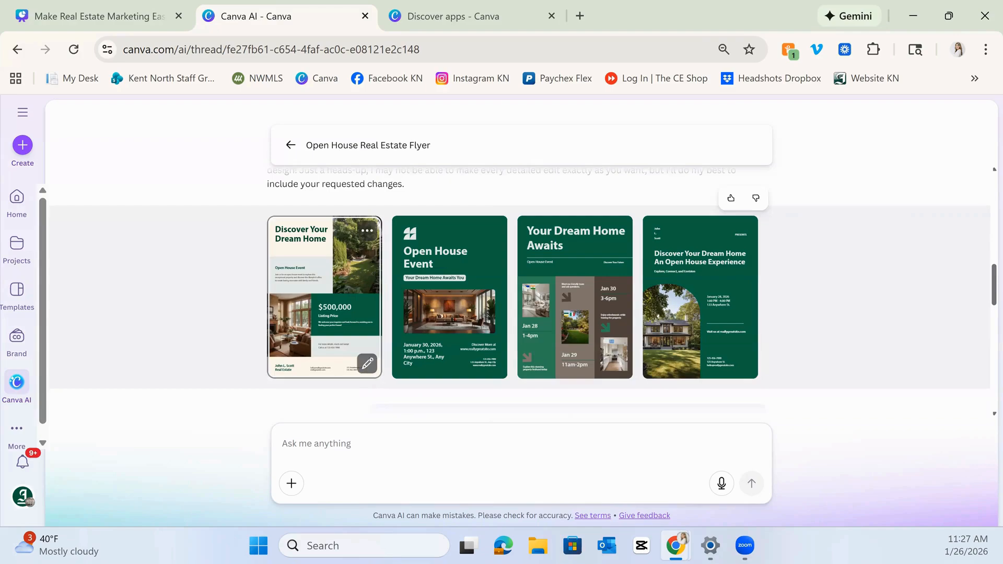
# Open the first open house flyer design, preview its image options, and move it into the Canva Editor.
pyautogui.click(367, 363)
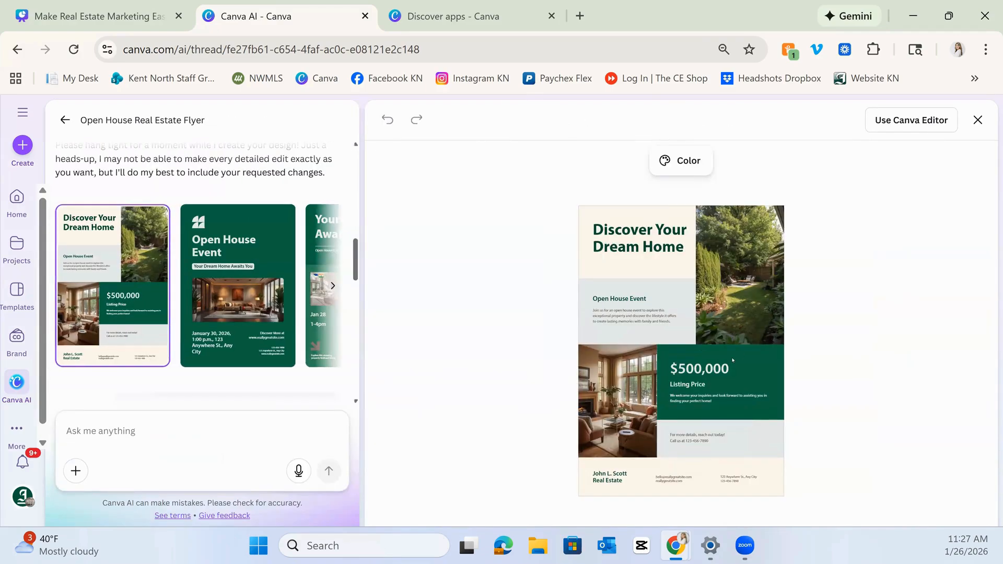
pyautogui.click(751, 310)
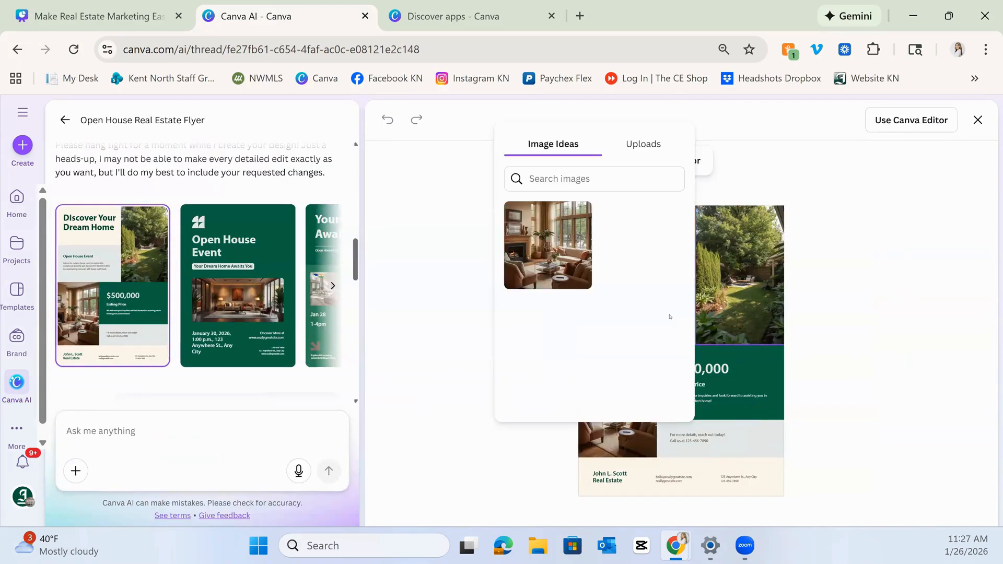
pyautogui.click(813, 298)
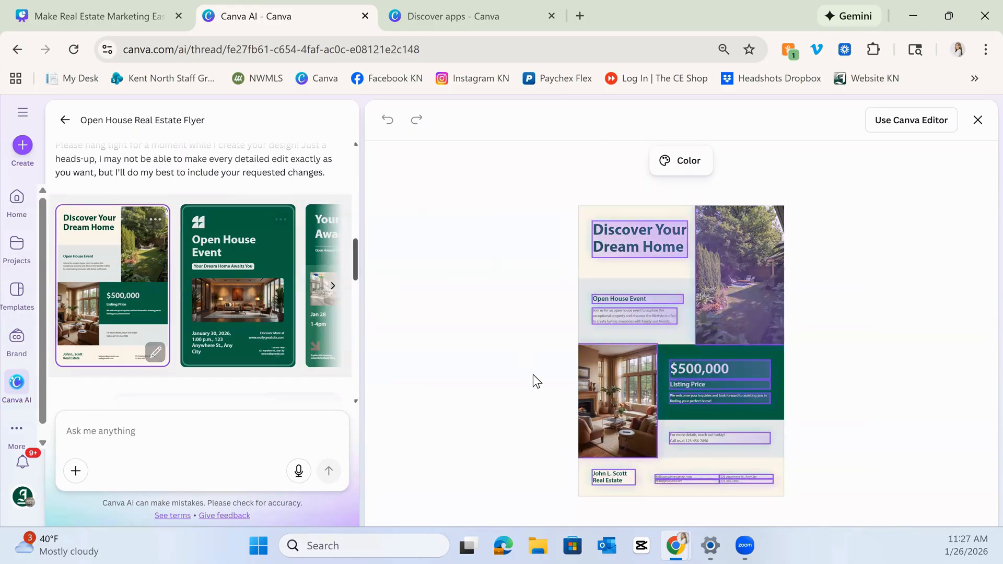
pyautogui.click(882, 121)
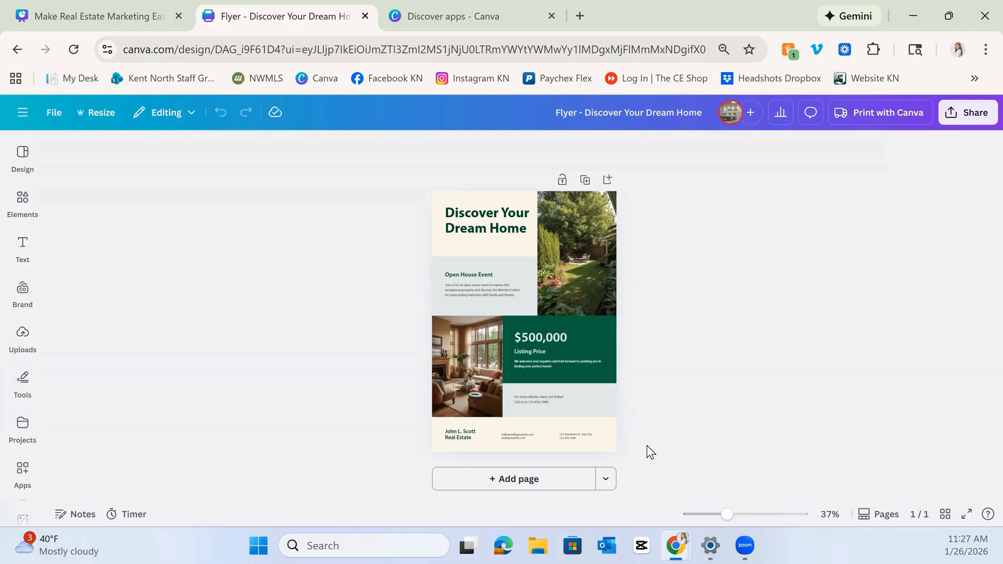
# Resize the flyer design itself to the Print size Flyer (Portrait), 8.5 × 11 in.
pyautogui.moveTo(650, 450); pyautogui.dragTo(391, 193)
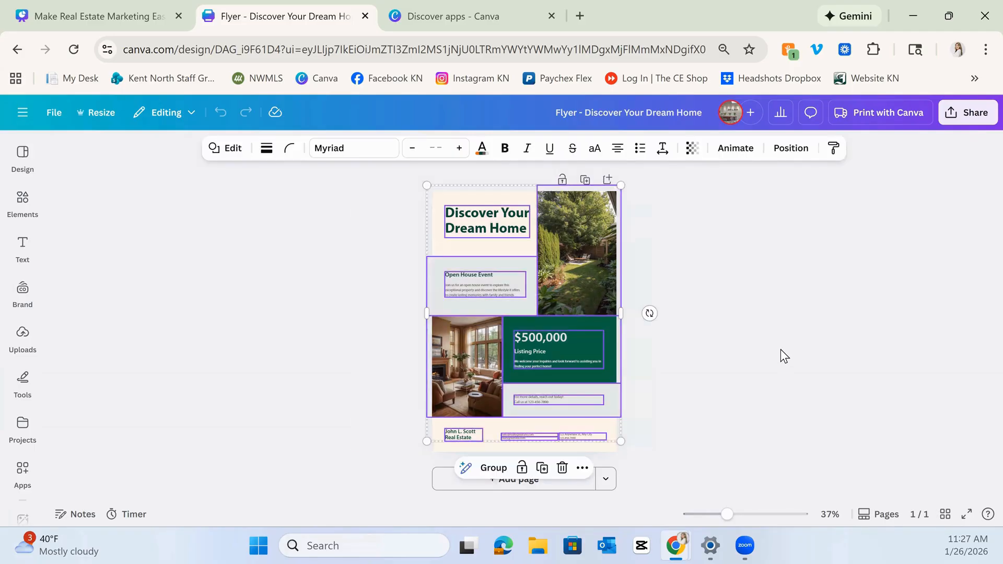
pyautogui.click(699, 435)
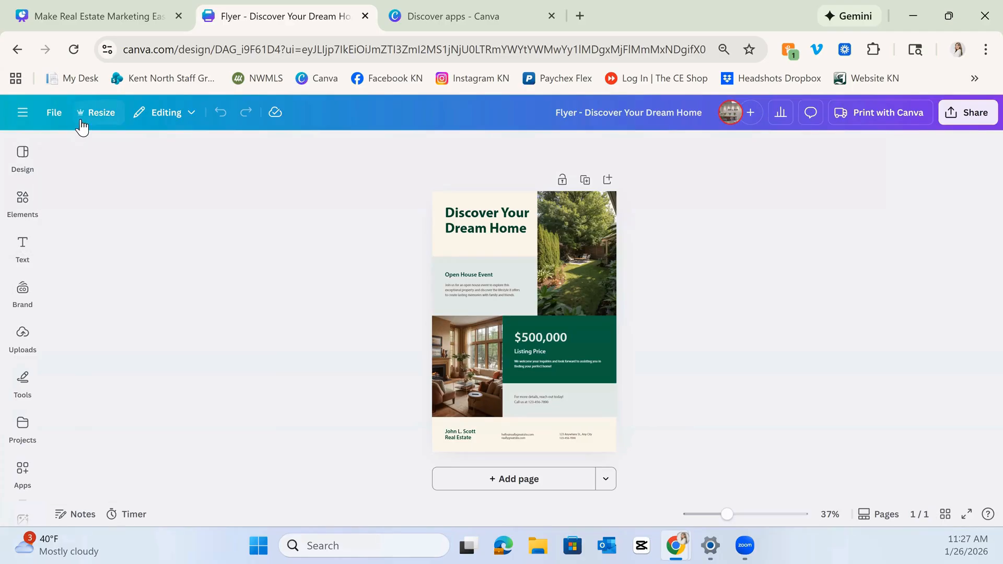
pyautogui.click(81, 120)
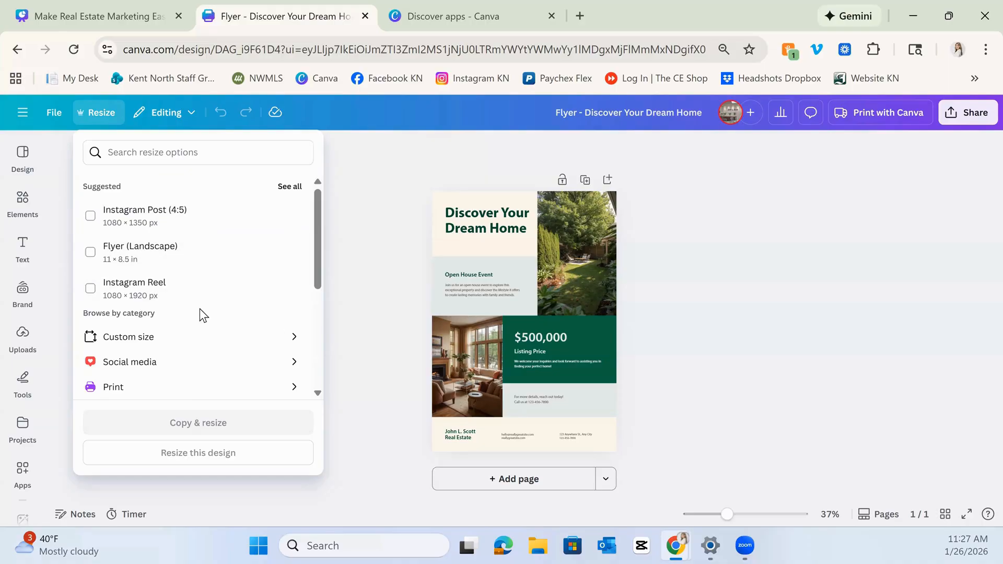
pyautogui.scroll(-2, 206, 324)
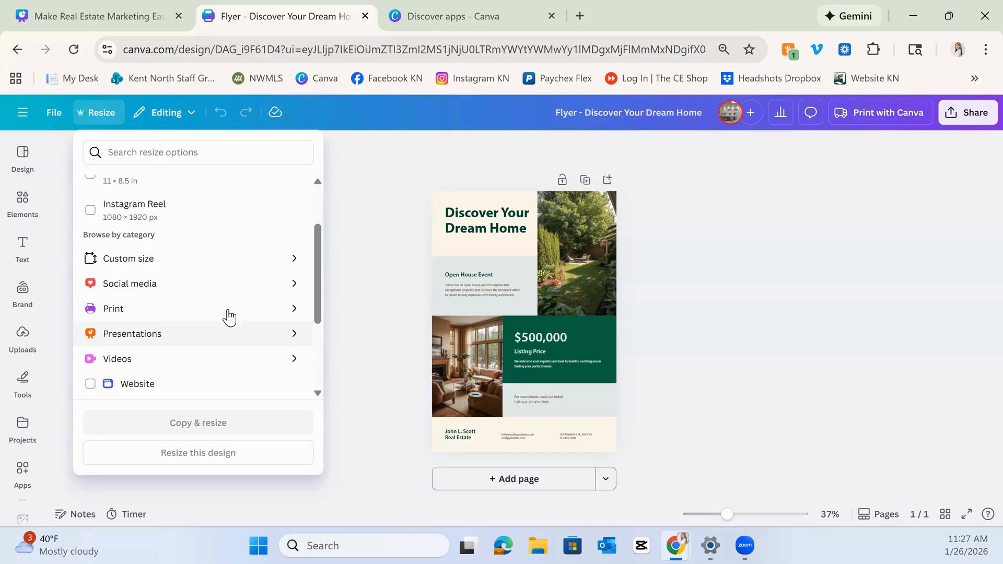
pyautogui.click(249, 312)
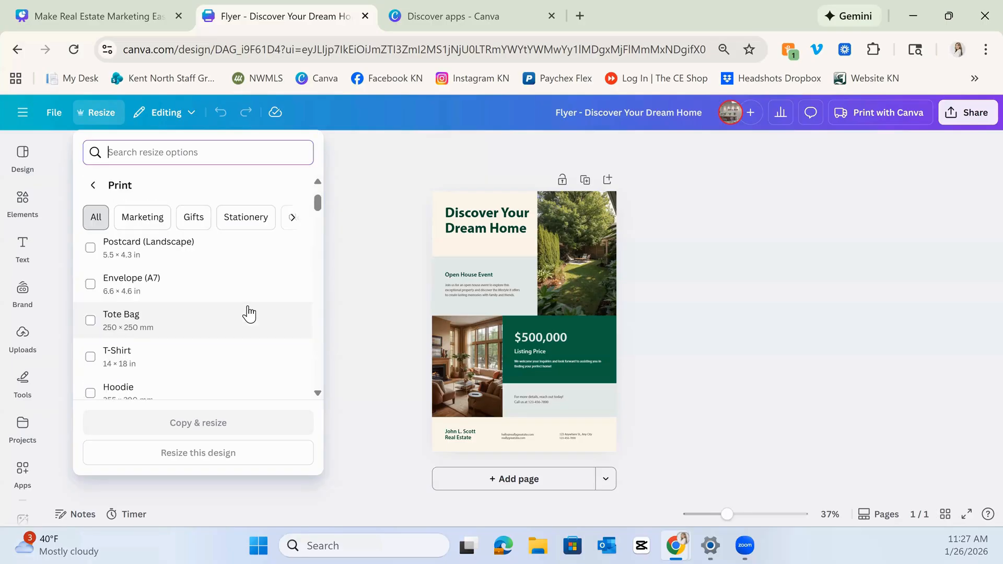
pyautogui.scroll(-2, 183, 359)
pyautogui.scroll(-2, 181, 360)
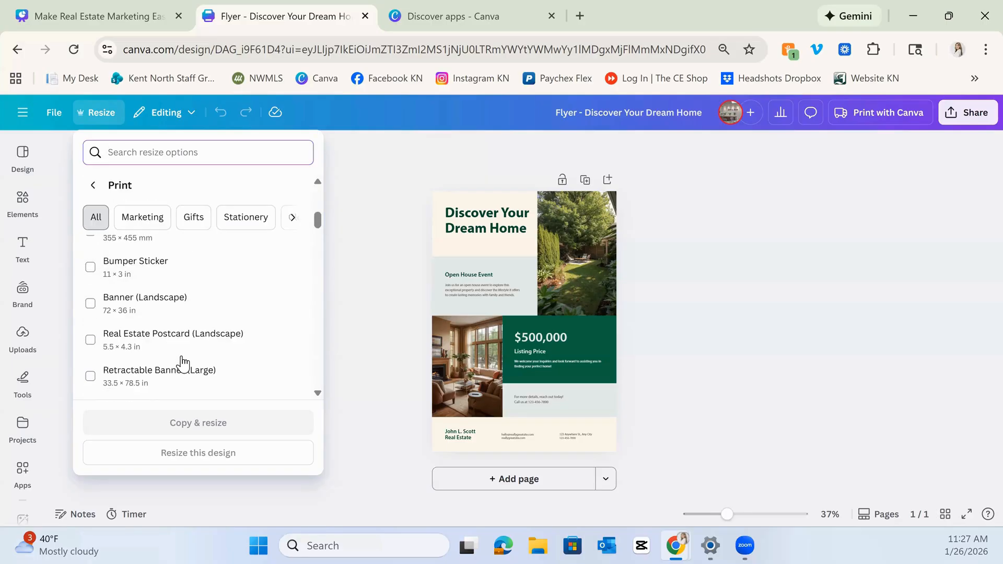
pyautogui.scroll(5, 175, 340)
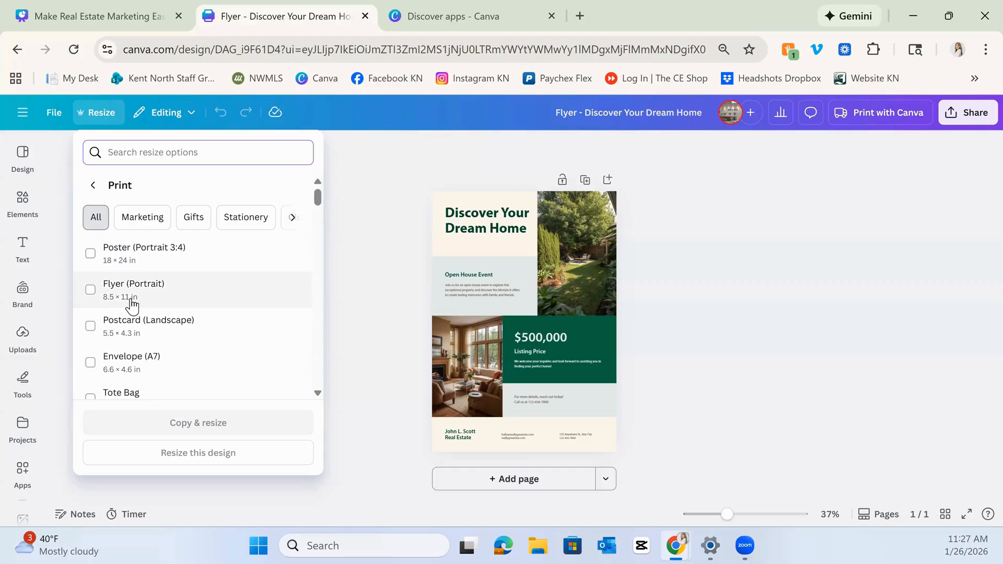
pyautogui.click(90, 291)
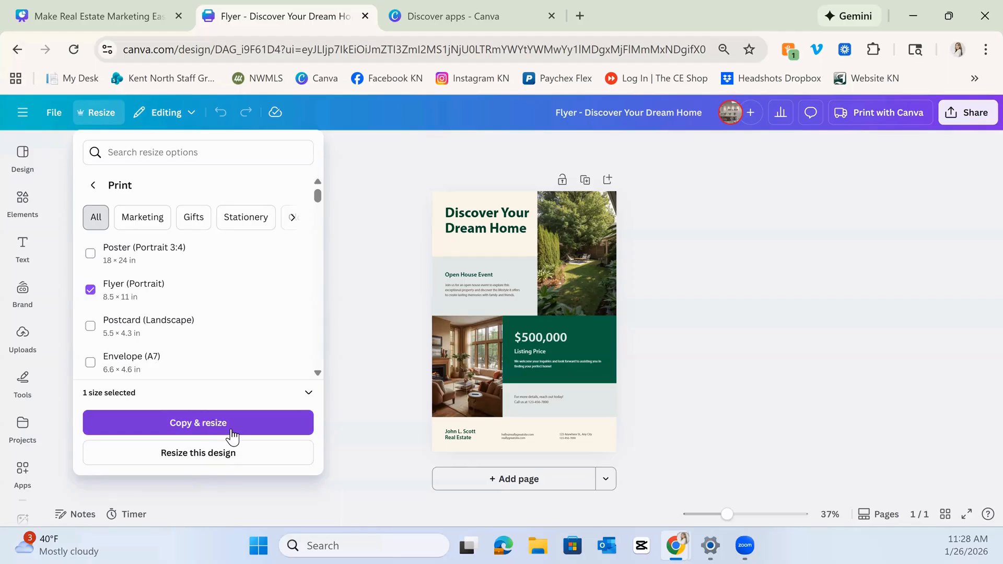
pyautogui.click(232, 457)
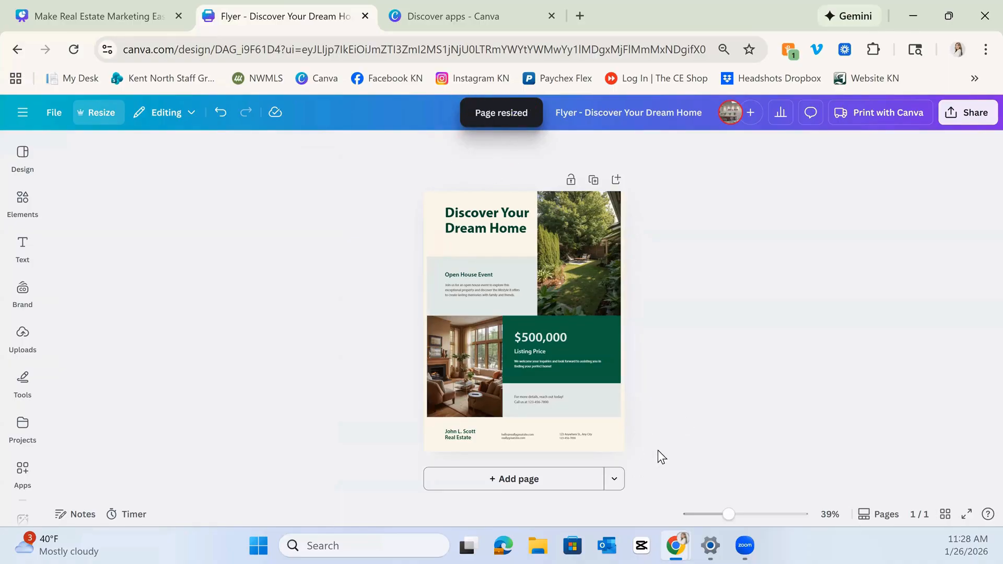
# Advance the presentation tab to the Editing Basics step-by-step slide, then return to the flyer tab.
pyautogui.click(489, 219)
pyautogui.click(715, 394)
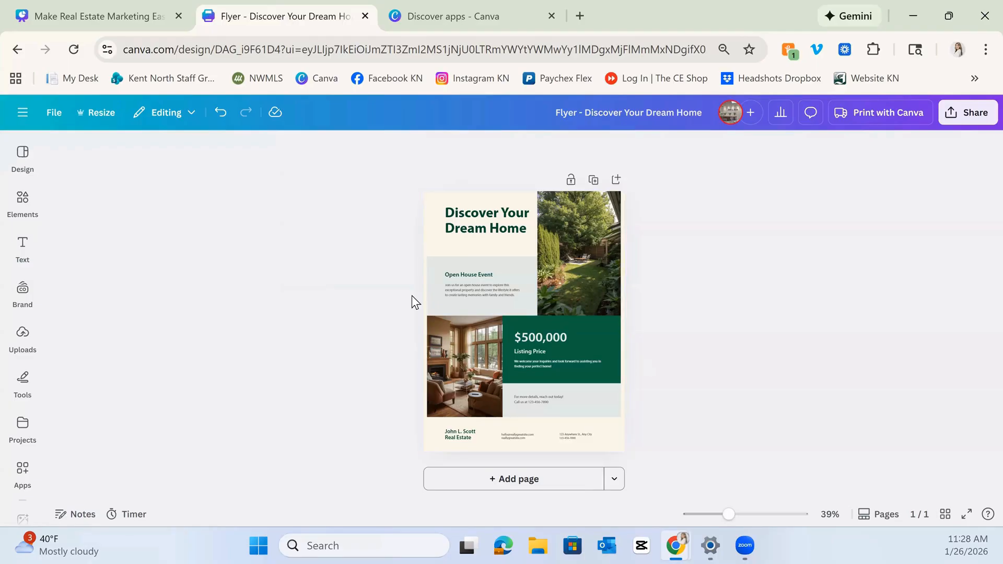
pyautogui.click(74, 4)
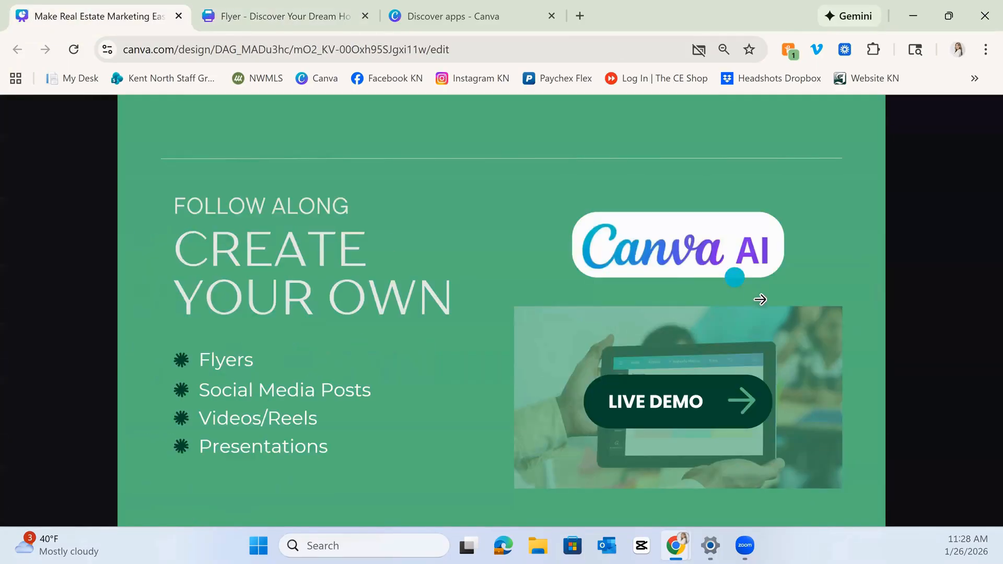
pyautogui.click(761, 301)
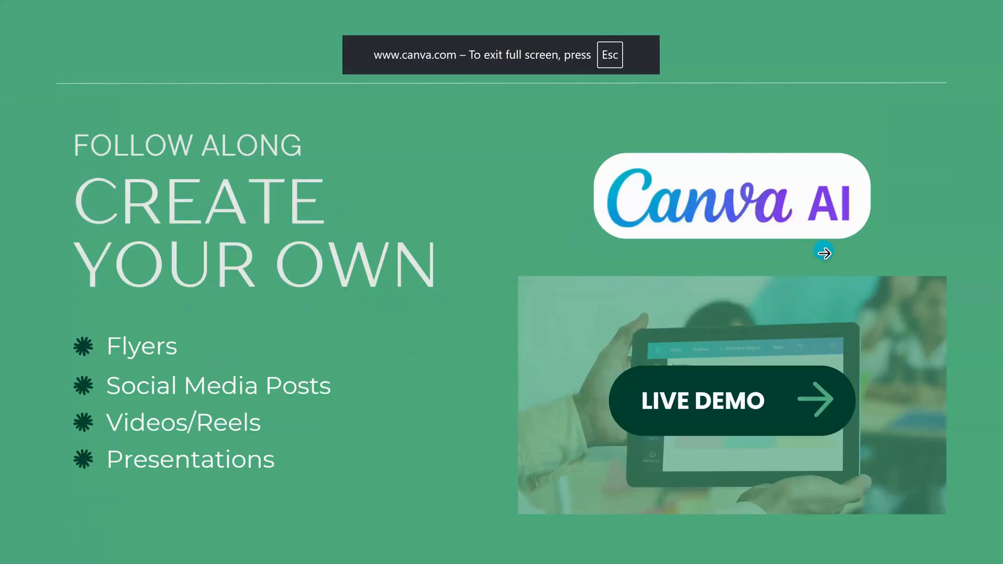
pyautogui.click(824, 250)
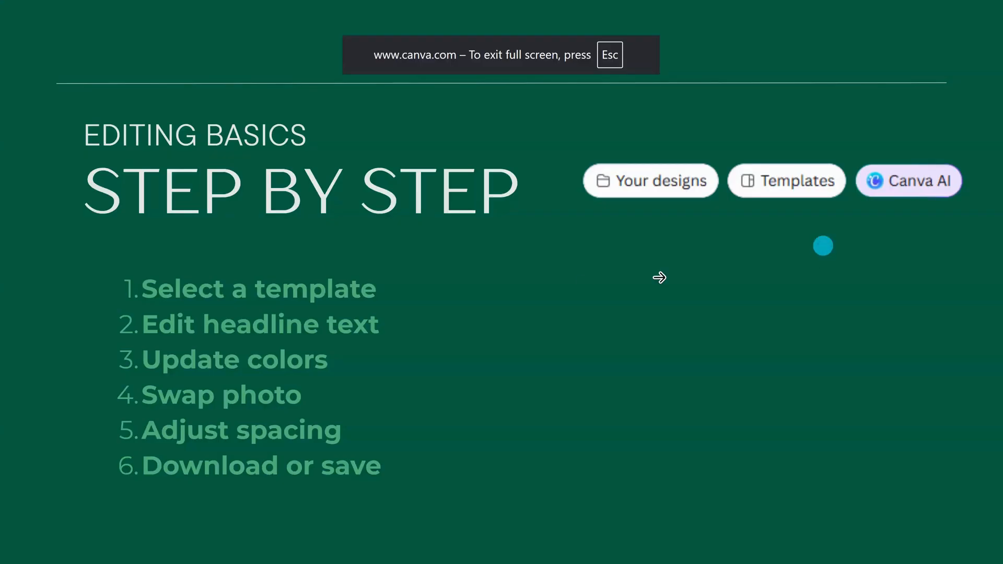
pyautogui.press('Escape')
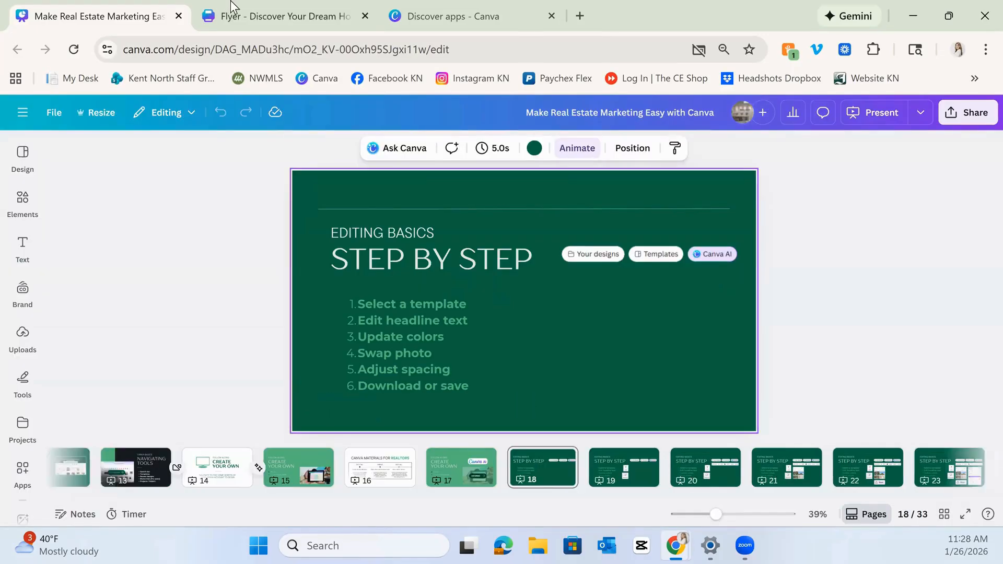
pyautogui.click(233, 7)
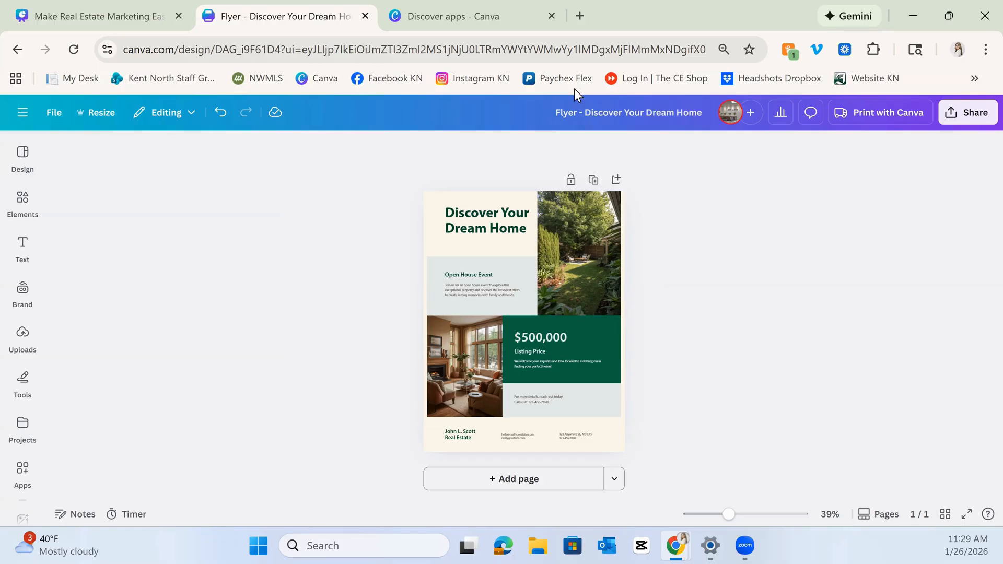
# Look through the Elements and Uploads side panels, leaving the Uploads panel open.
pyautogui.click(22, 246)
pyautogui.click(30, 199)
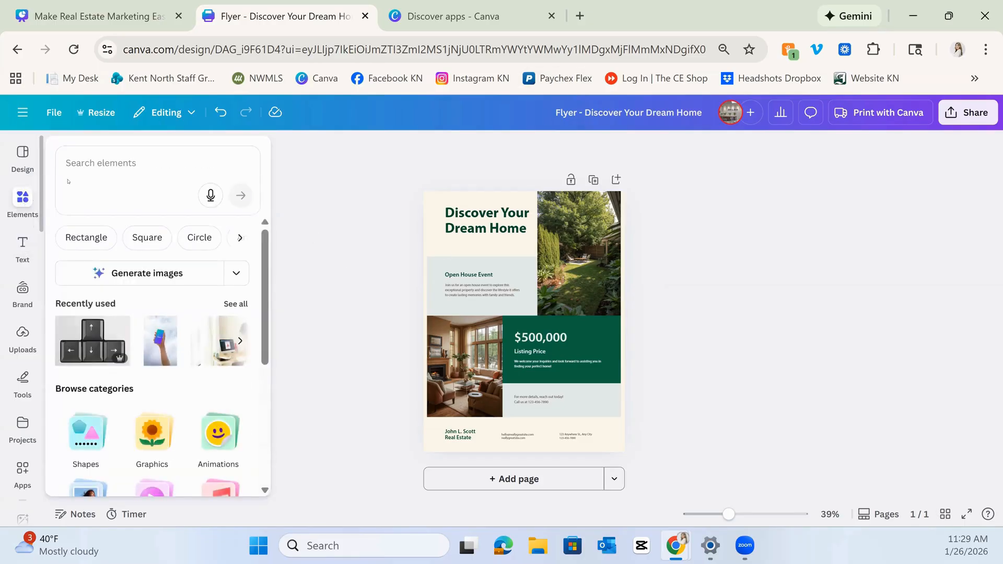
pyautogui.click(30, 199)
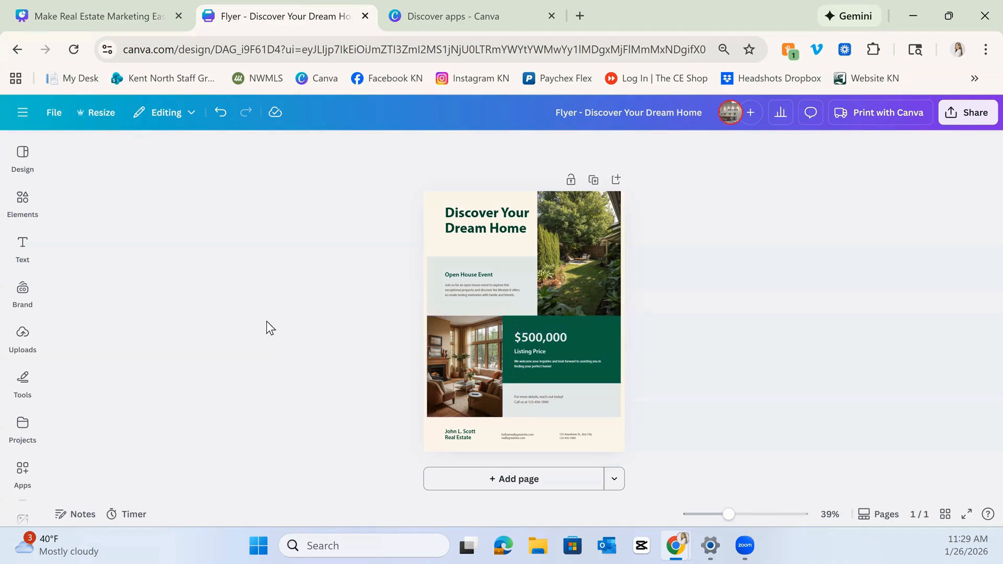
pyautogui.click(21, 340)
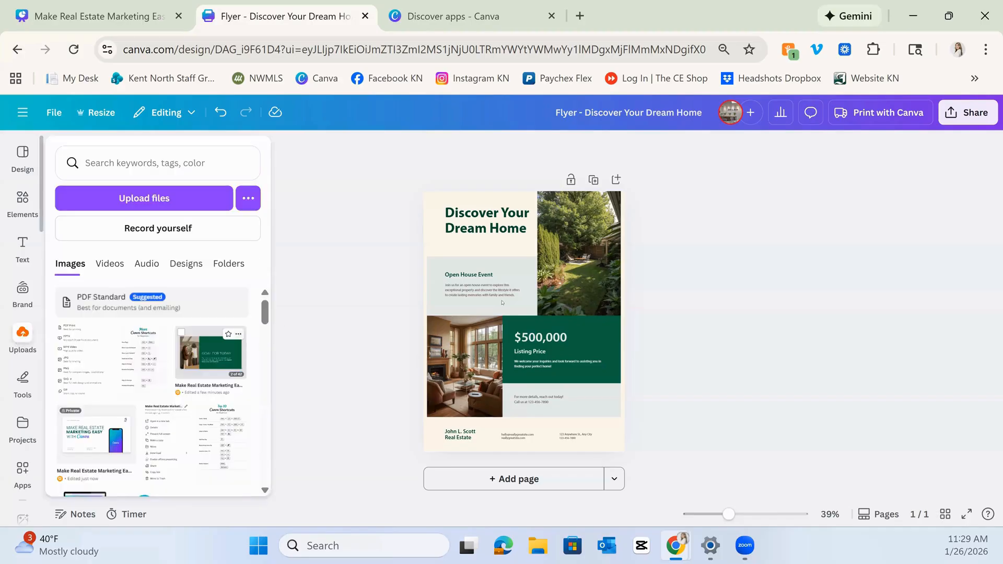
pyautogui.click(21, 341)
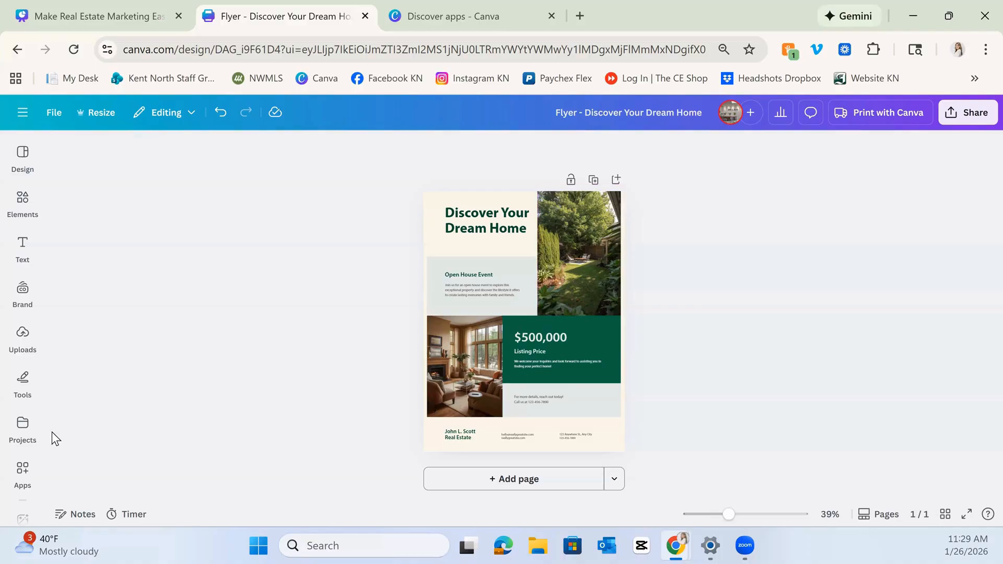
pyautogui.click(22, 426)
pyautogui.click(22, 334)
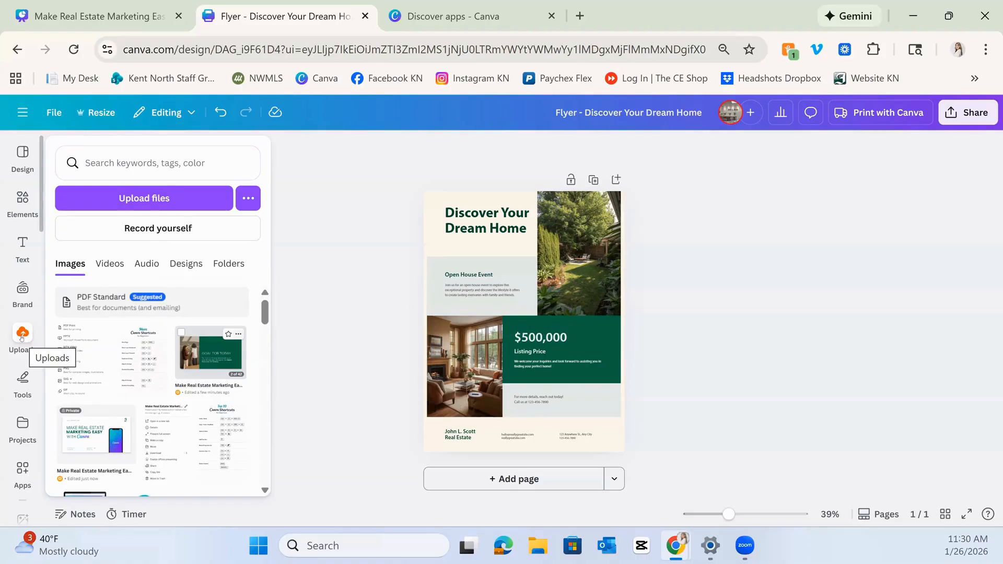
pyautogui.click(22, 337)
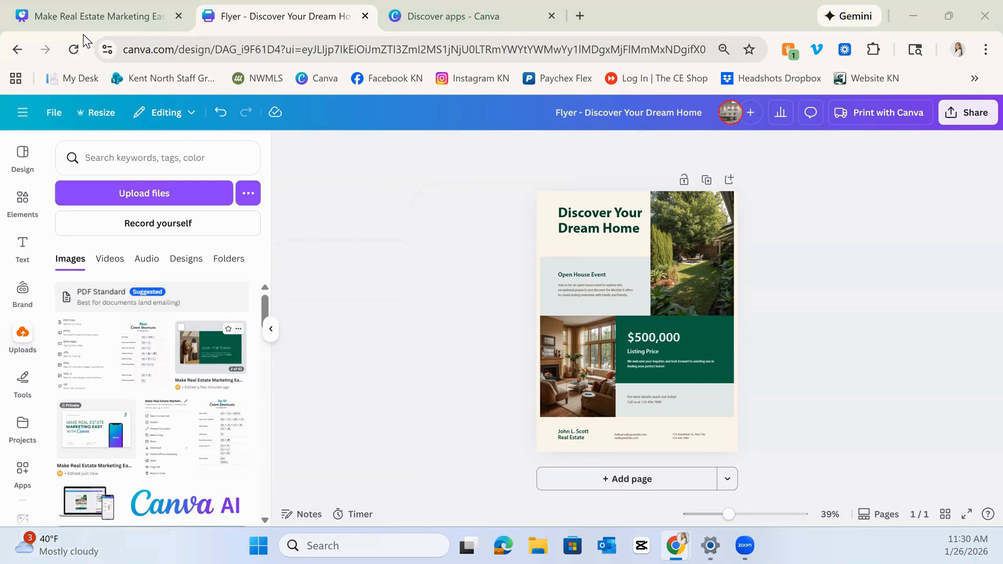
# Switch to the NWMLS Matrix tab and search the roster for the listing agent by name.
pyautogui.moveTo(374, 1); pyautogui.dragTo(370, 4)
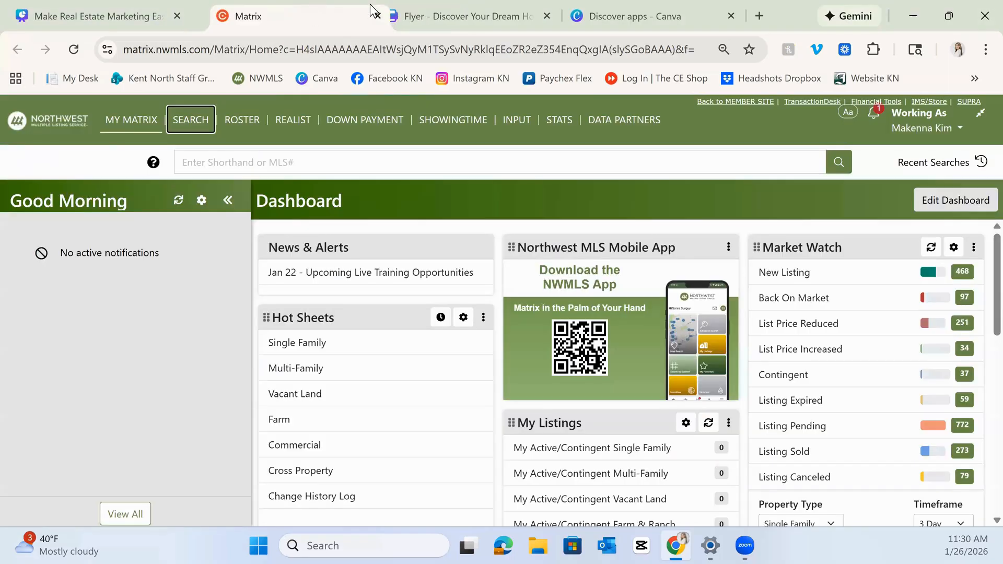
pyautogui.click(520, 157)
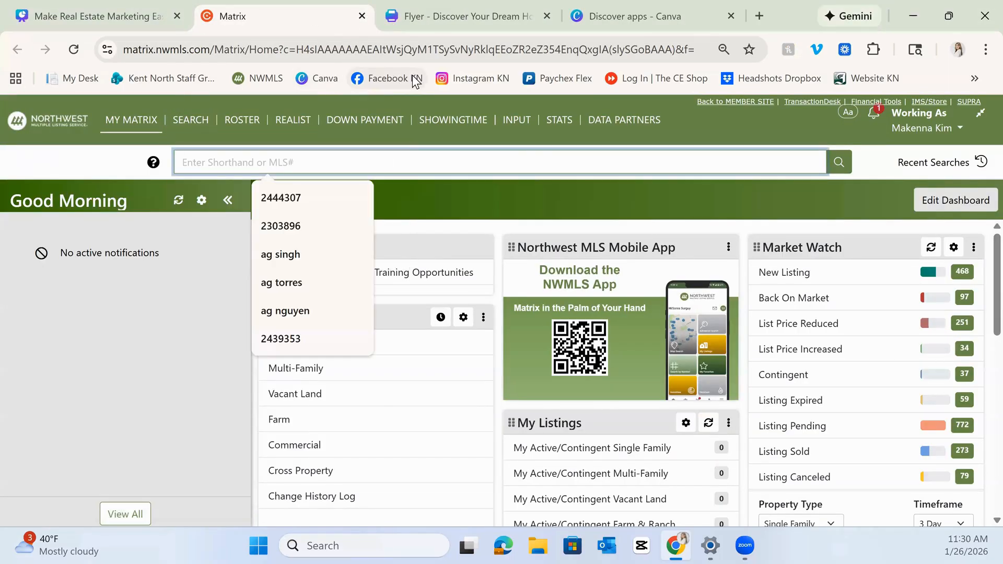
pyautogui.press('Return')
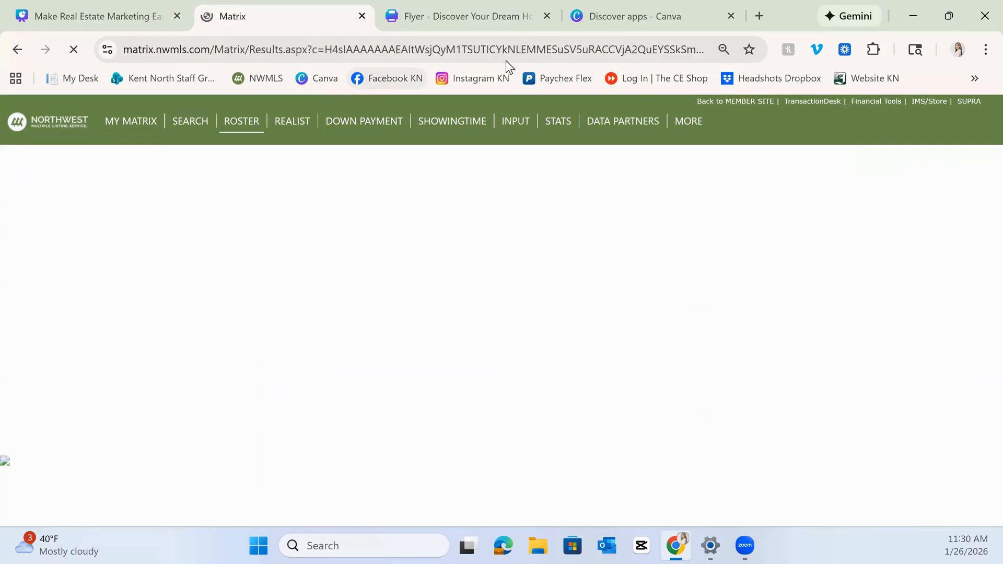
pyautogui.click(31, 240)
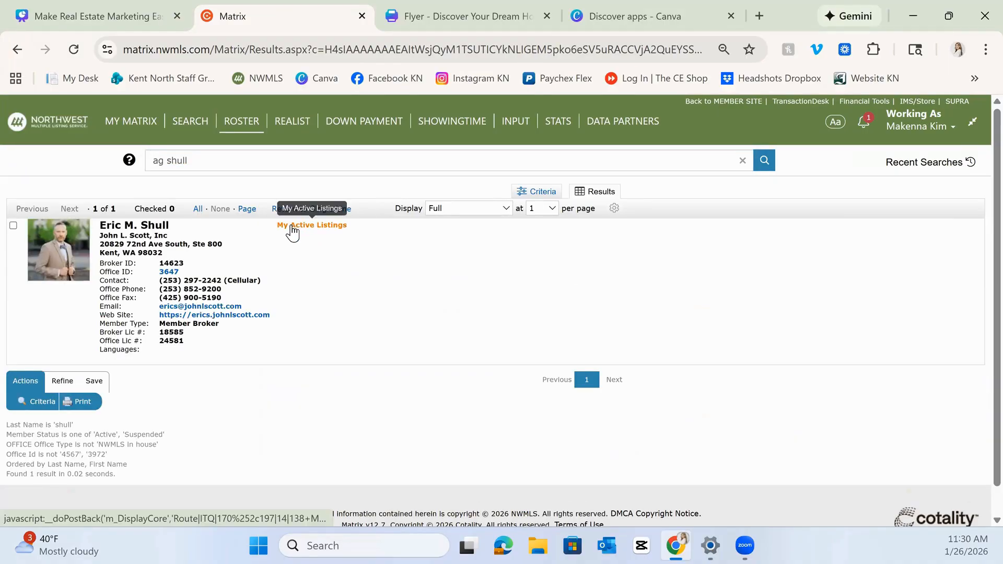
# Open the agent's active listings and the Maple Valley listing's detail page.
pyautogui.click(295, 228)
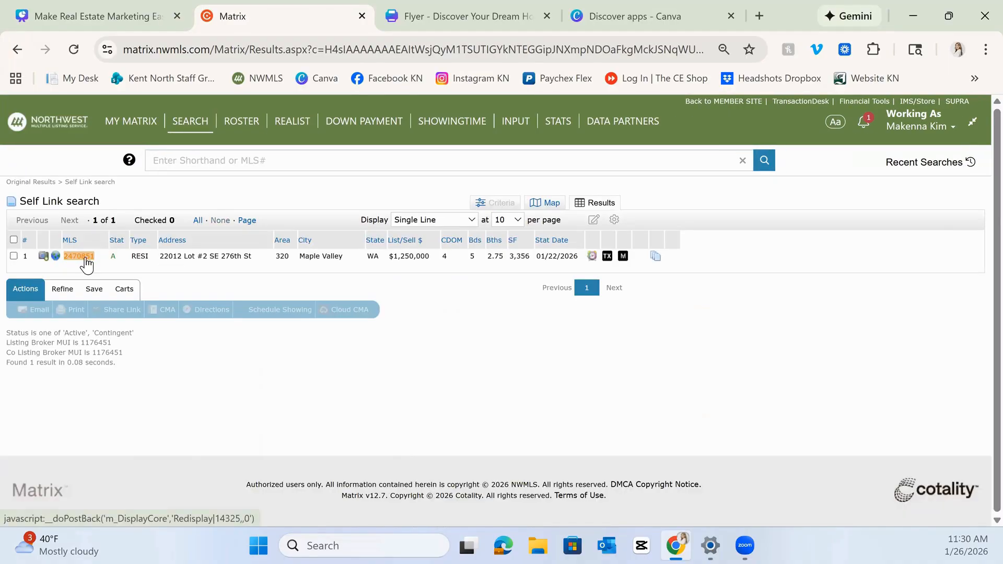
pyautogui.click(86, 259)
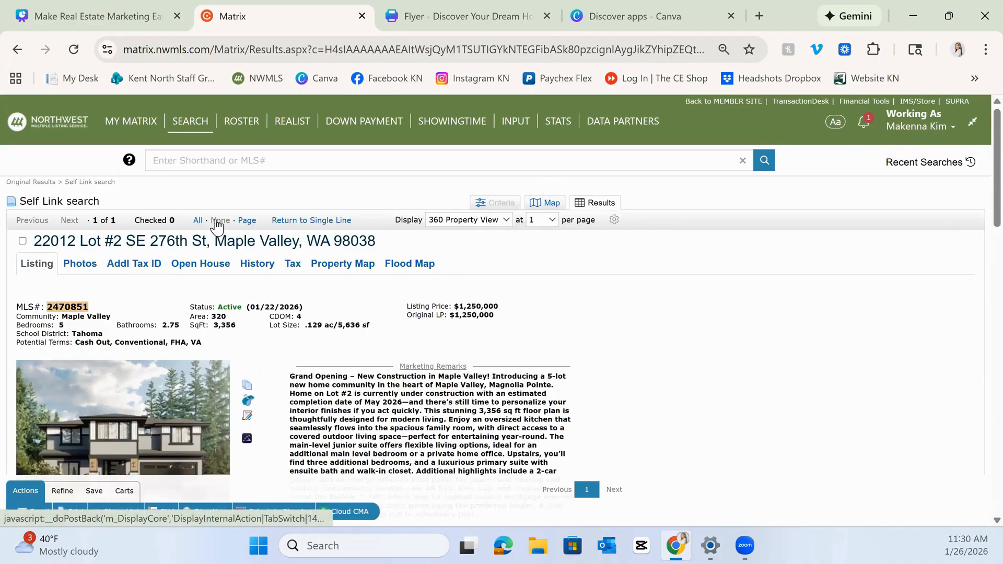
pyautogui.scroll(-1, 139, 362)
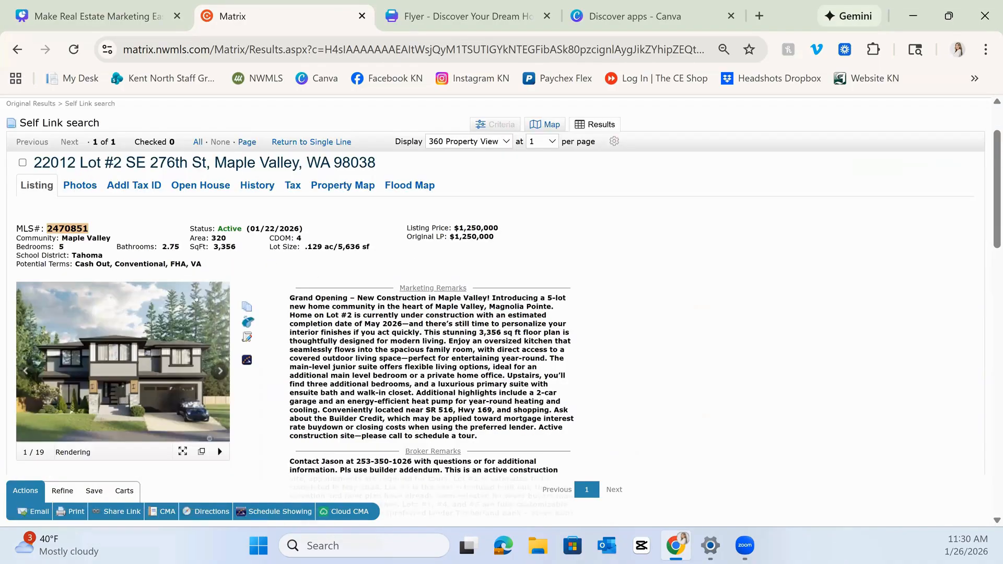
# Enlarge the listing's first exterior photo and copy the image.
pyautogui.click(124, 356)
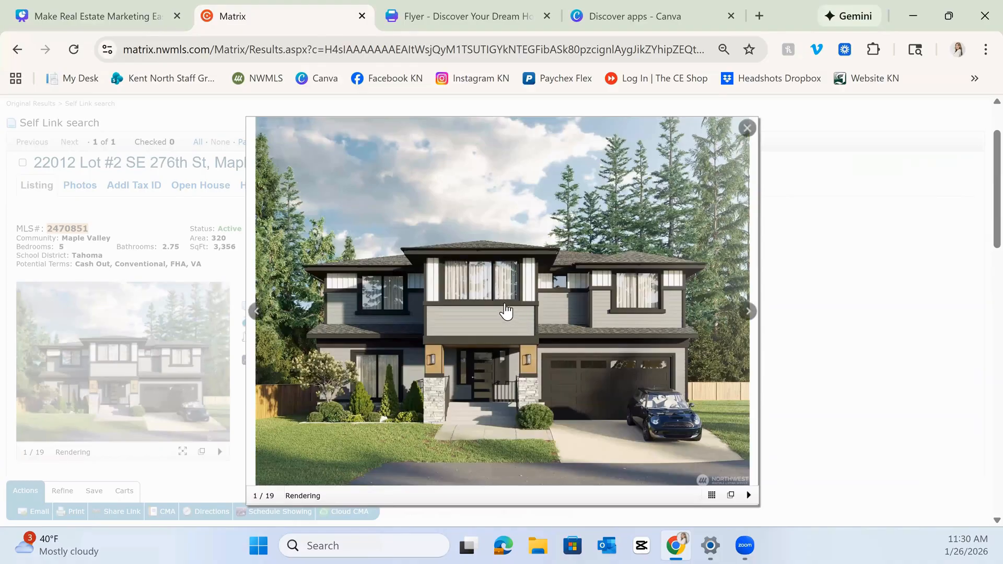
pyautogui.rightClick(505, 307)
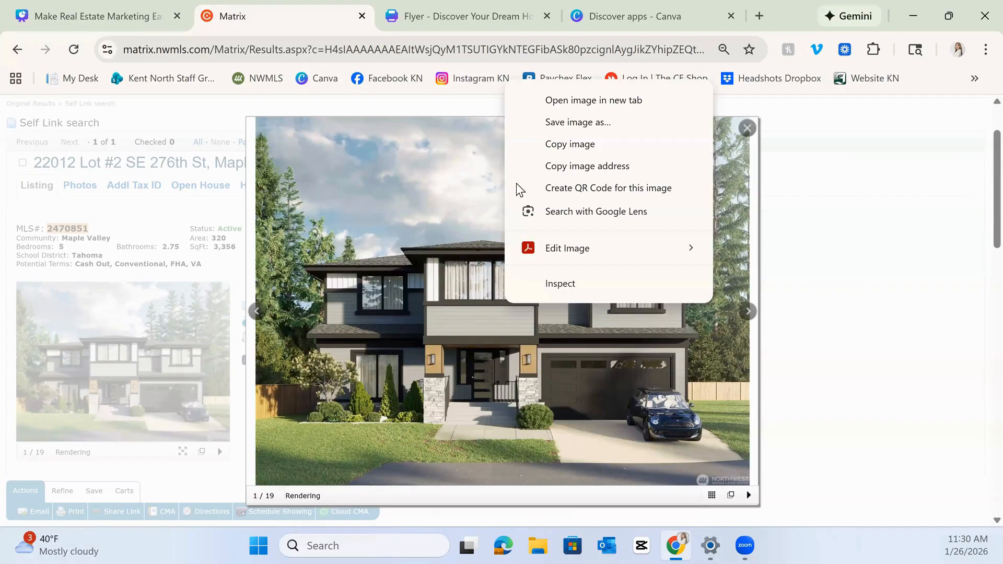
pyautogui.click(542, 153)
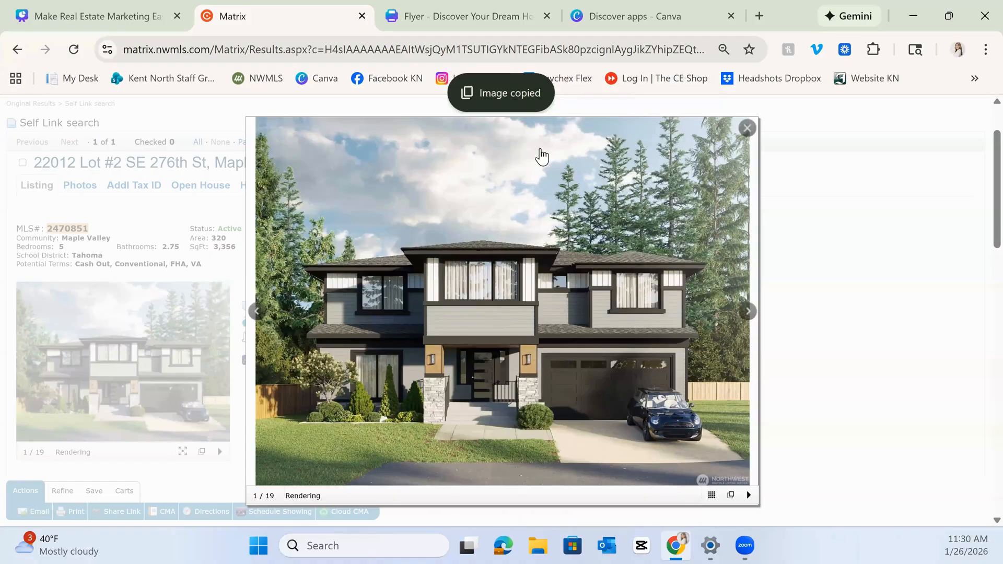
# Replace the flyer's top-right garden photo with the copied listing exterior photo.
pyautogui.click(481, 20)
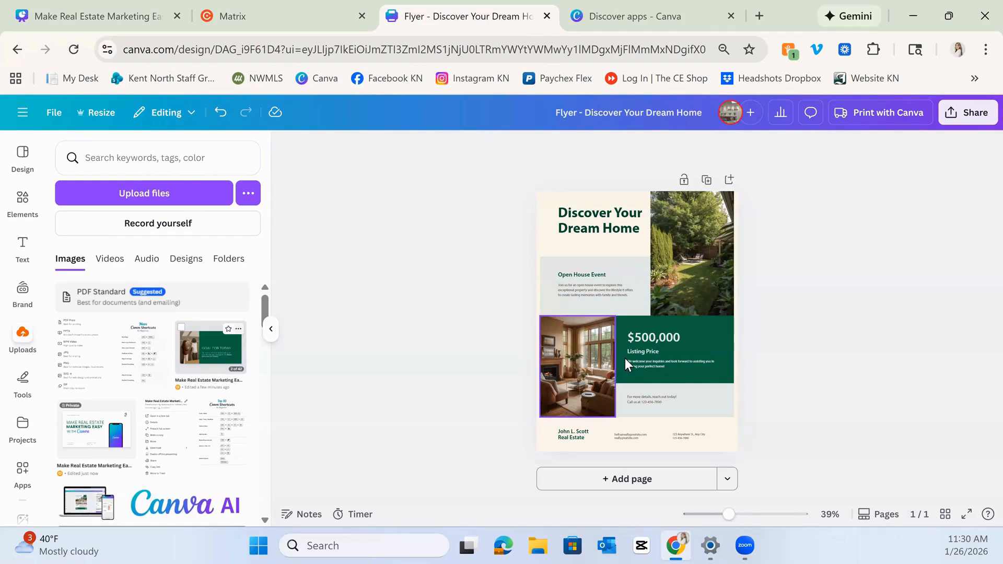
pyautogui.click(621, 198)
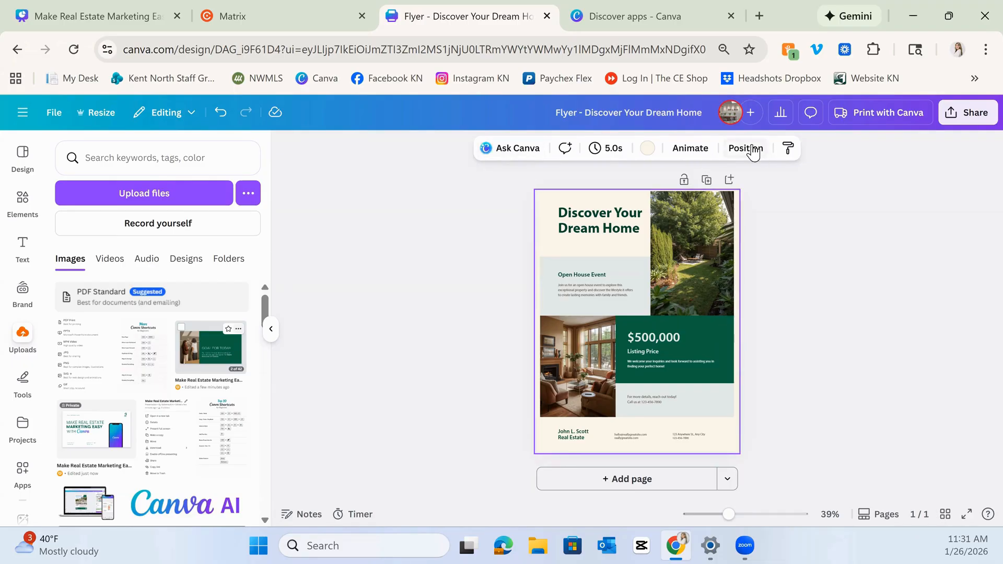
pyautogui.rightClick(607, 203)
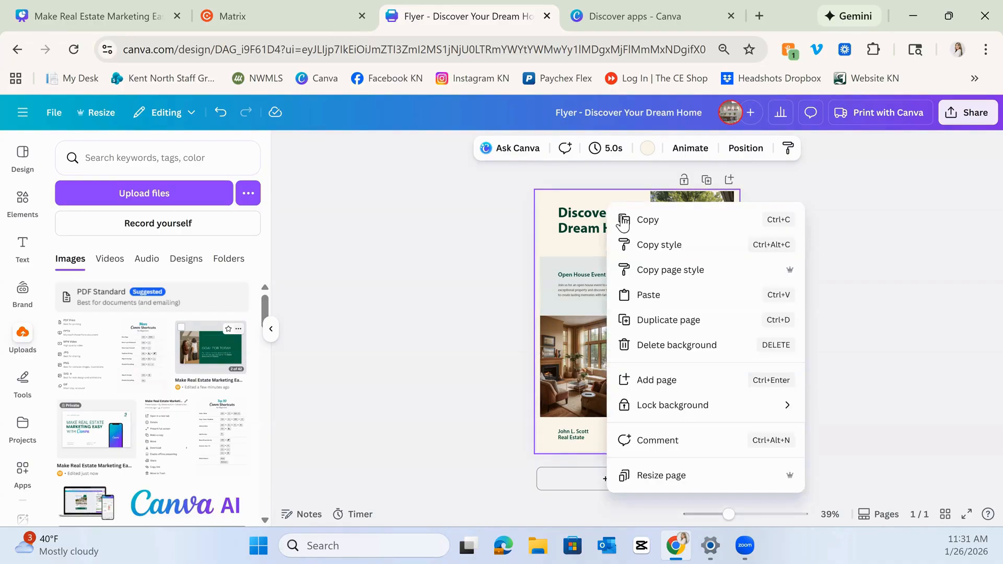
pyautogui.click(658, 291)
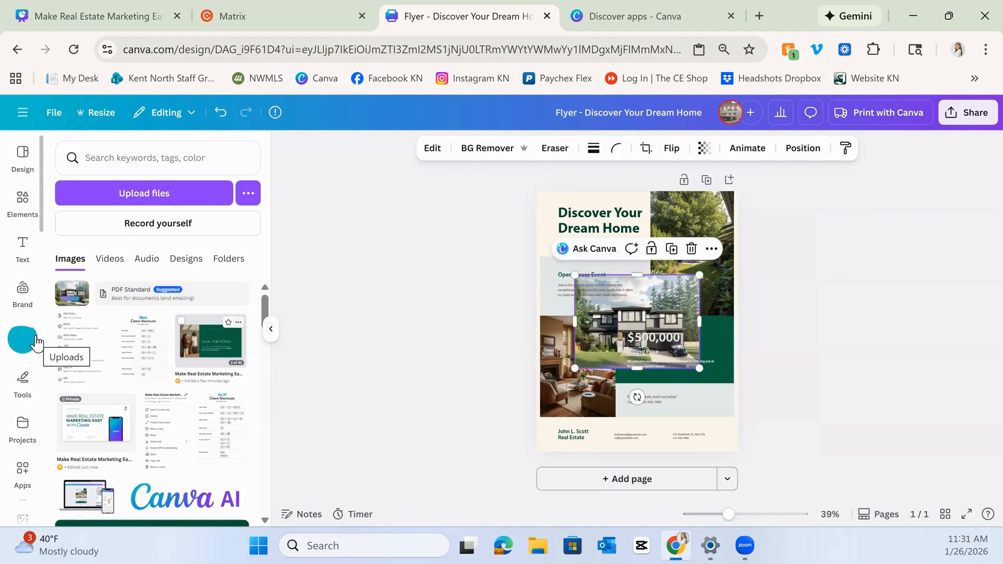
pyautogui.moveTo(73, 299)
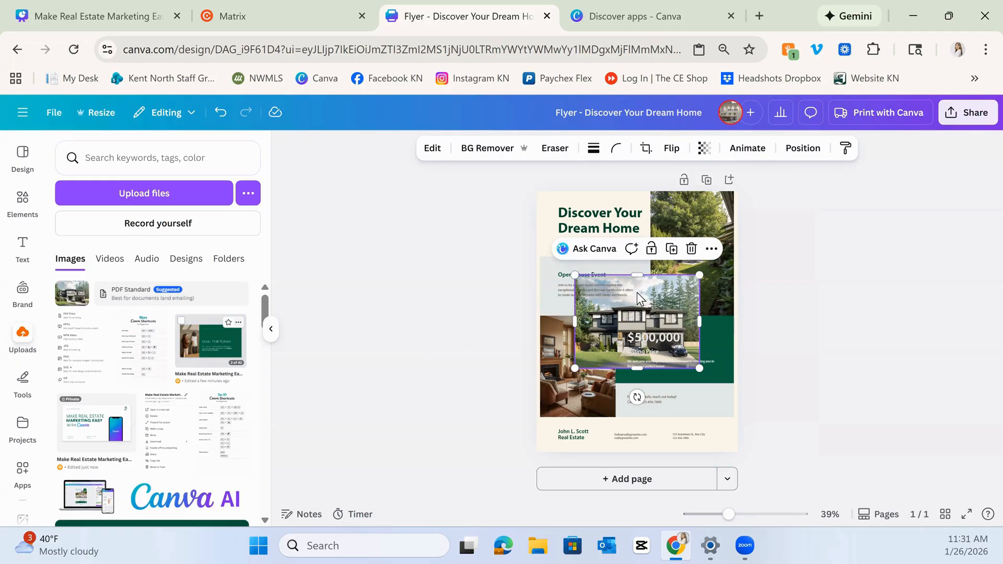
pyautogui.moveTo(657, 301); pyautogui.dragTo(690, 265)
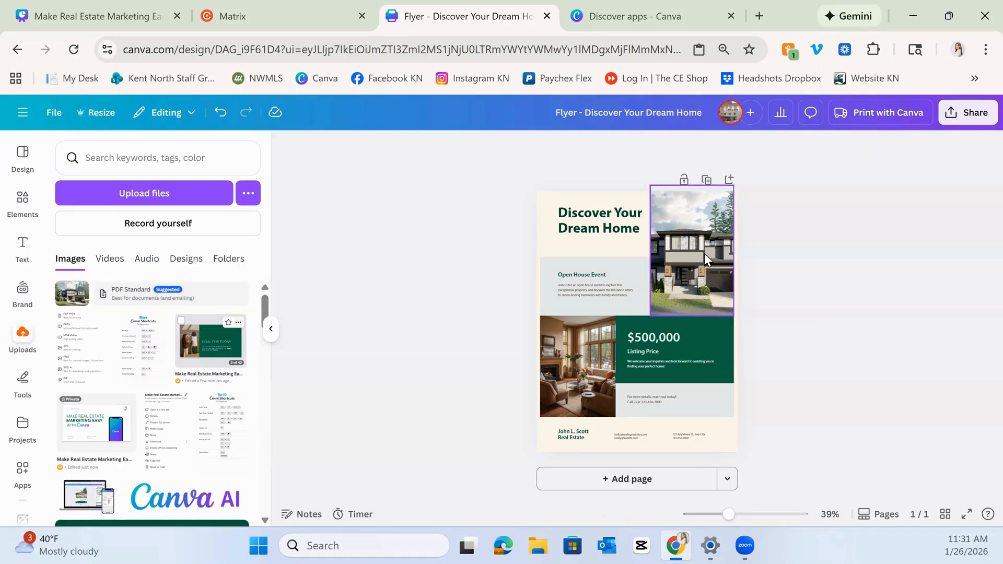
pyautogui.moveTo(704, 252); pyautogui.dragTo(676, 302)
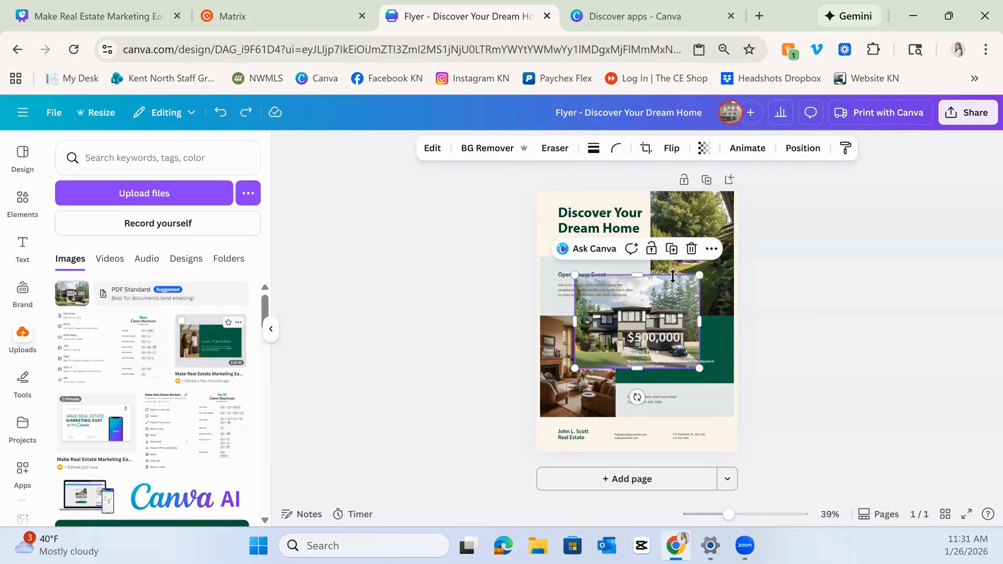
pyautogui.click(694, 249)
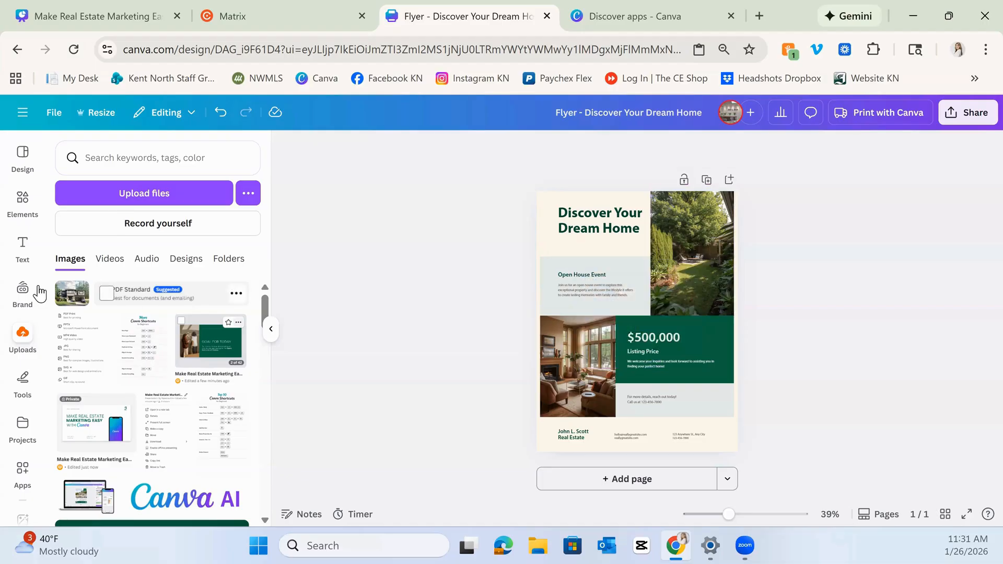
pyautogui.moveTo(78, 295); pyautogui.dragTo(673, 288)
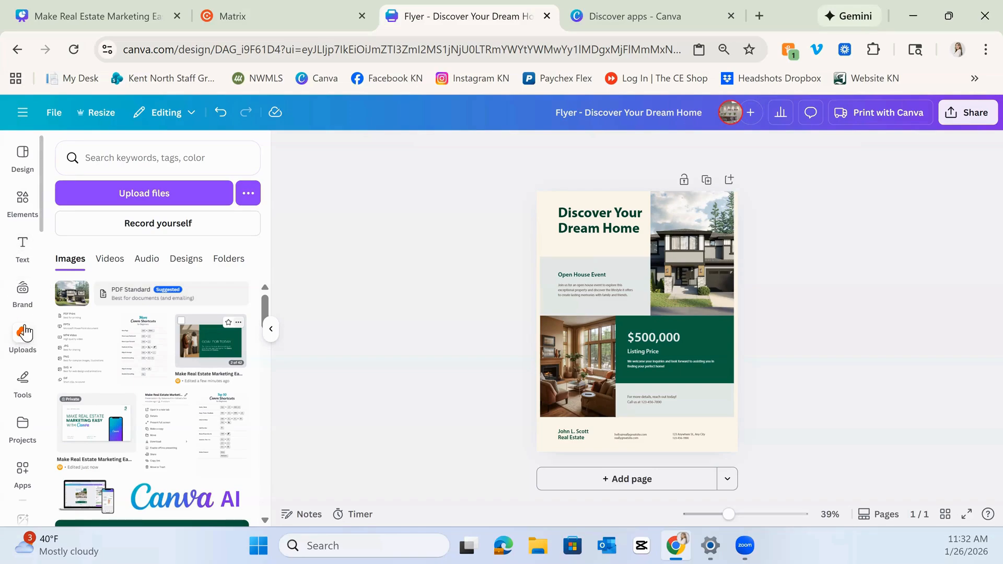
# Search stock photos for "house" and drop the blue house photo into the lower-left interior photo frame.
pyautogui.scroll(-3, 25, 332)
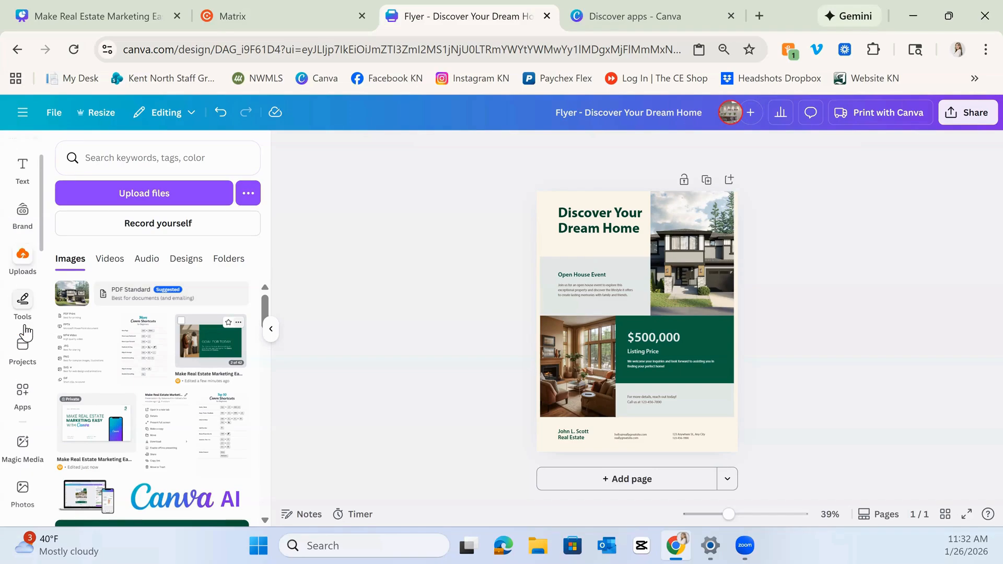
pyautogui.scroll(-1, 24, 332)
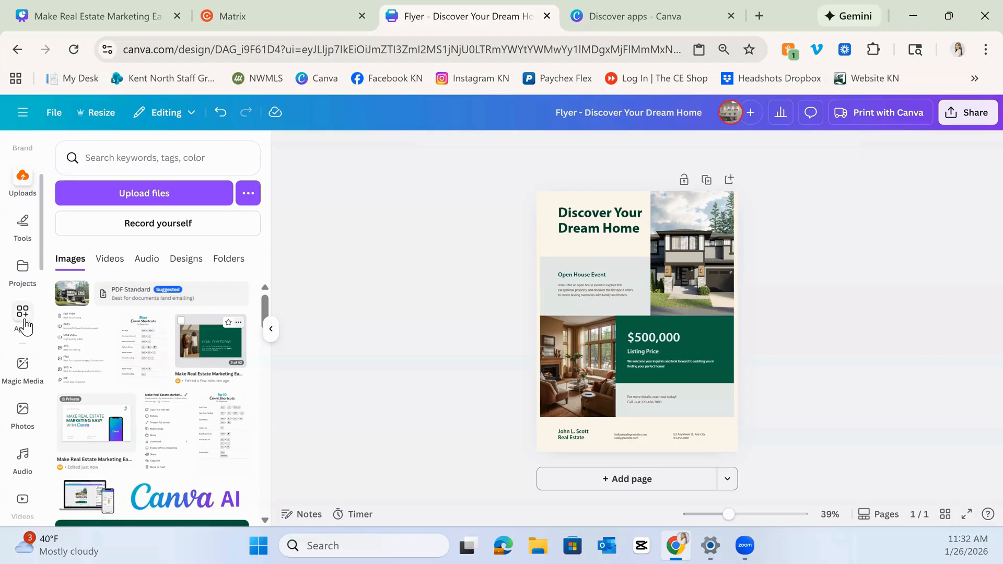
pyautogui.click(24, 413)
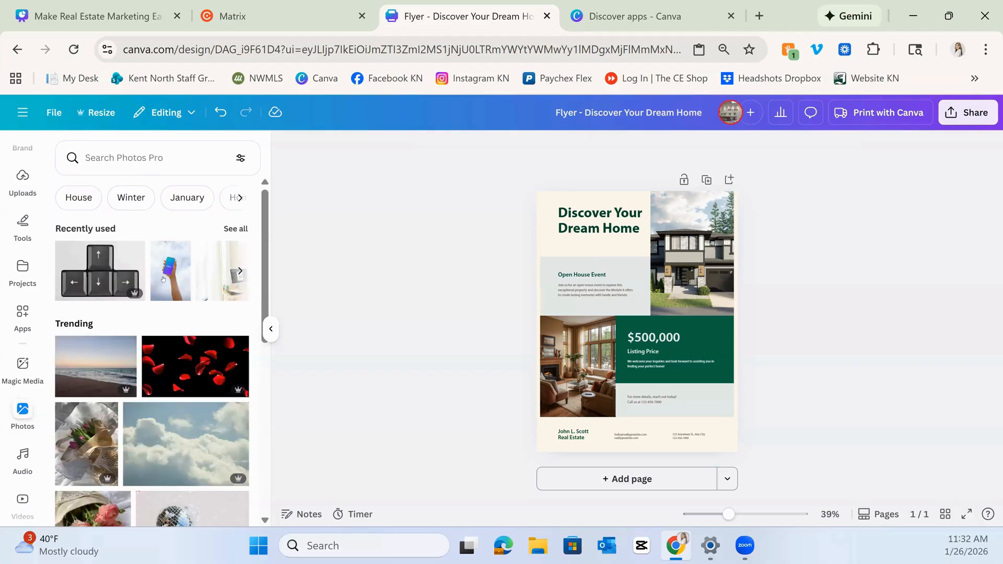
pyautogui.click(141, 157)
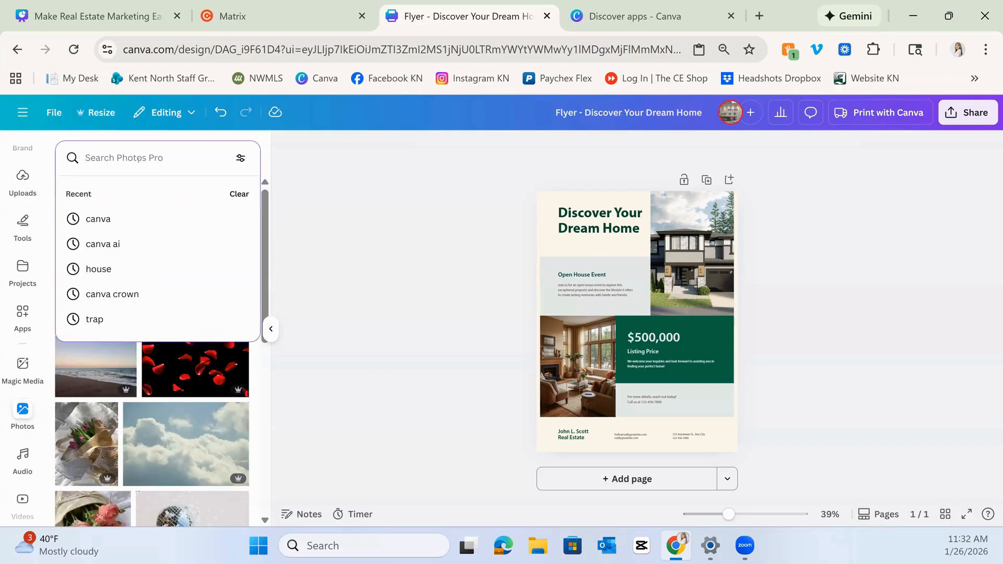
pyautogui.write('house')
pyautogui.press('Return')
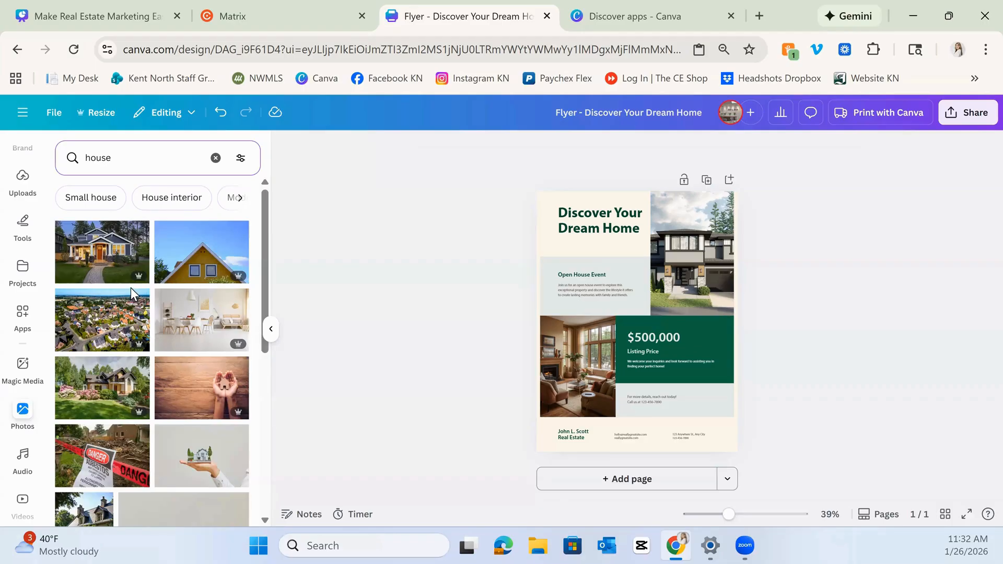
pyautogui.moveTo(89, 256); pyautogui.dragTo(558, 333)
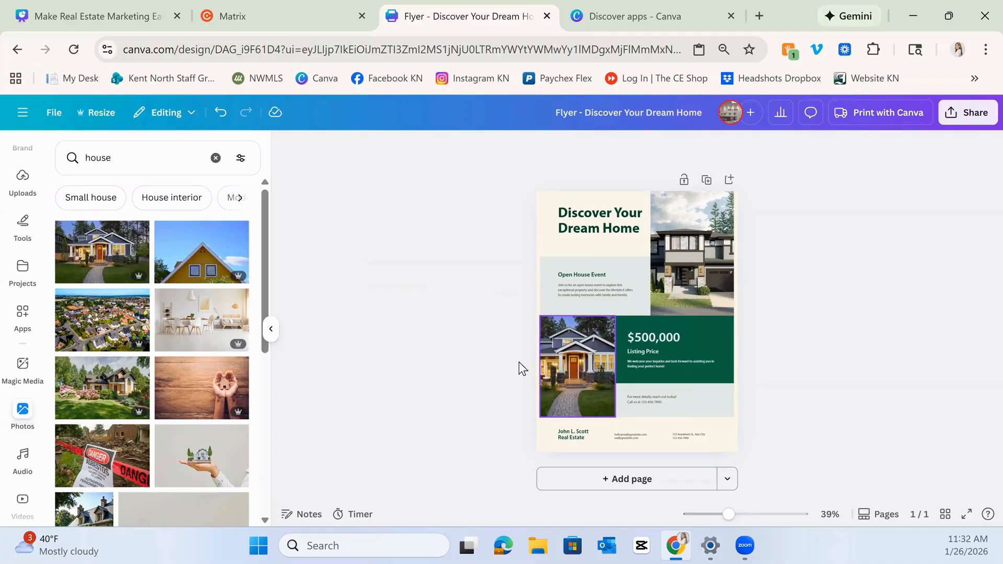
# Delete the lower-left photo frame from the flyer.
pyautogui.click(575, 376)
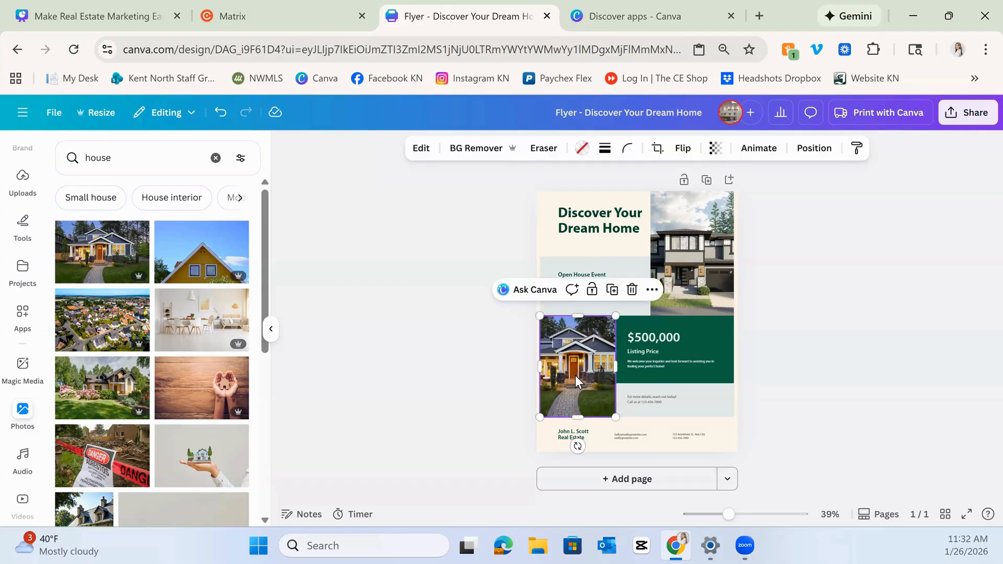
pyautogui.press('Delete')
pyautogui.press('Delete')
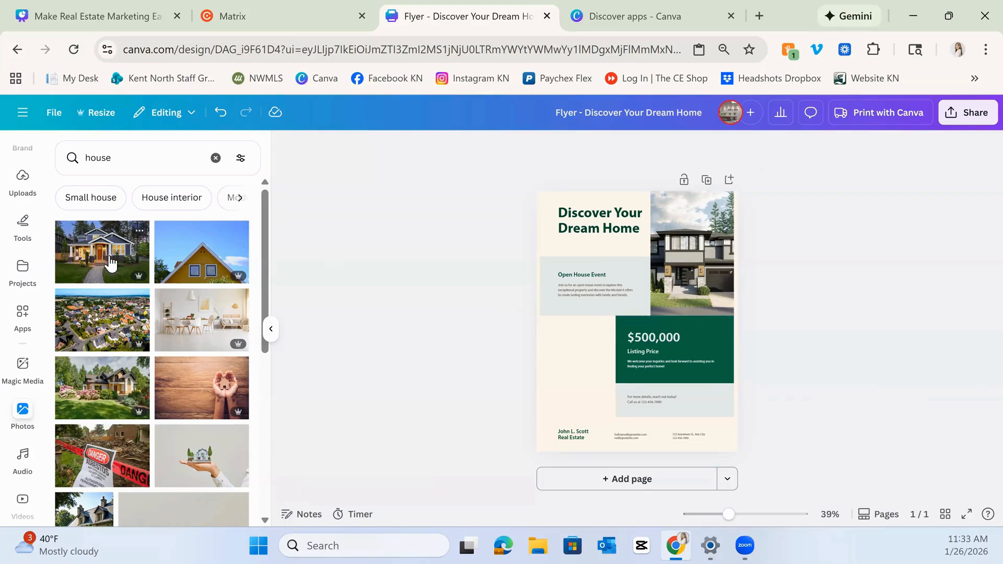
# Add the blue house photo to the flyer and resize it into the empty lower-left area.
pyautogui.moveTo(110, 264); pyautogui.dragTo(569, 444)
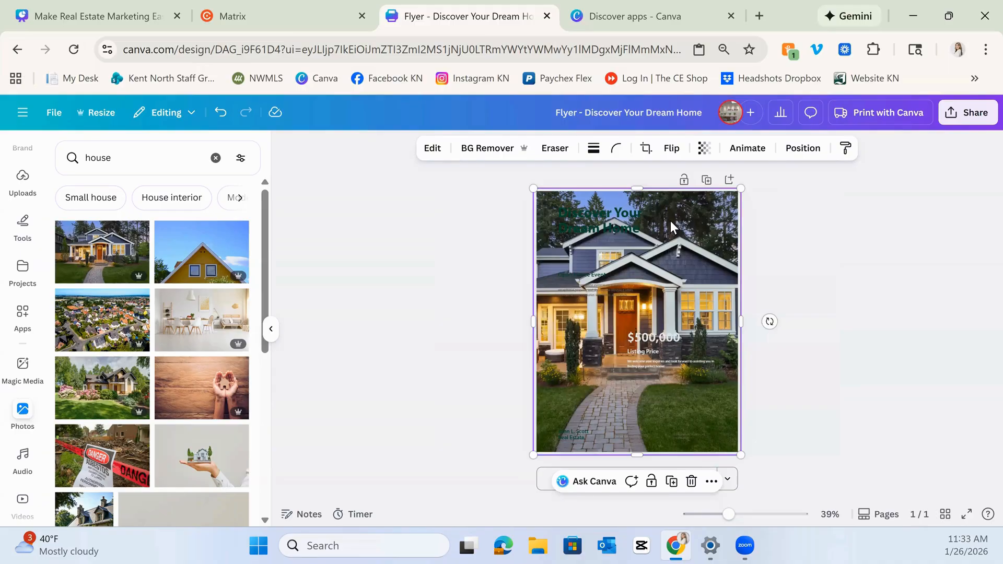
pyautogui.hotkey('ctrl', 'z')
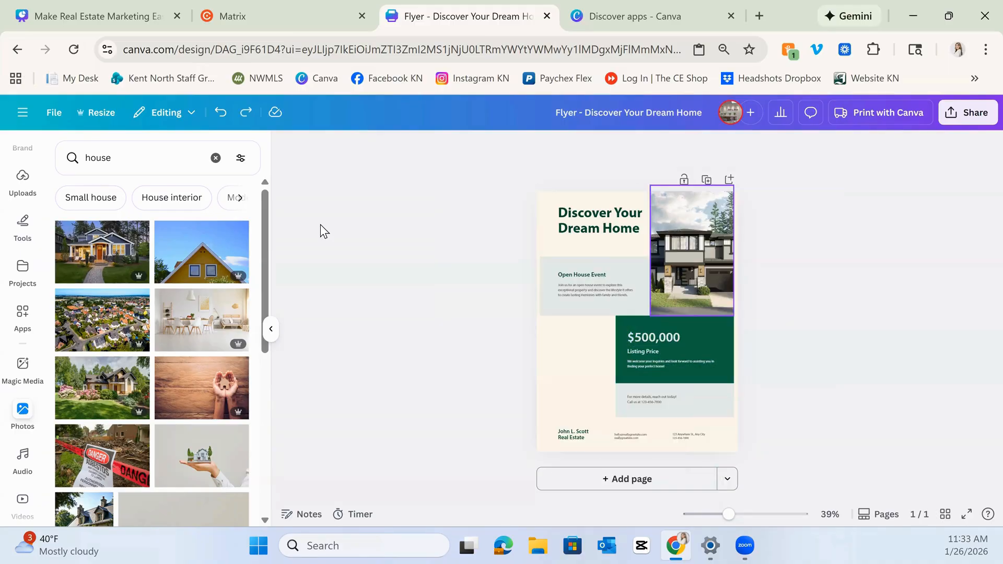
pyautogui.click(94, 260)
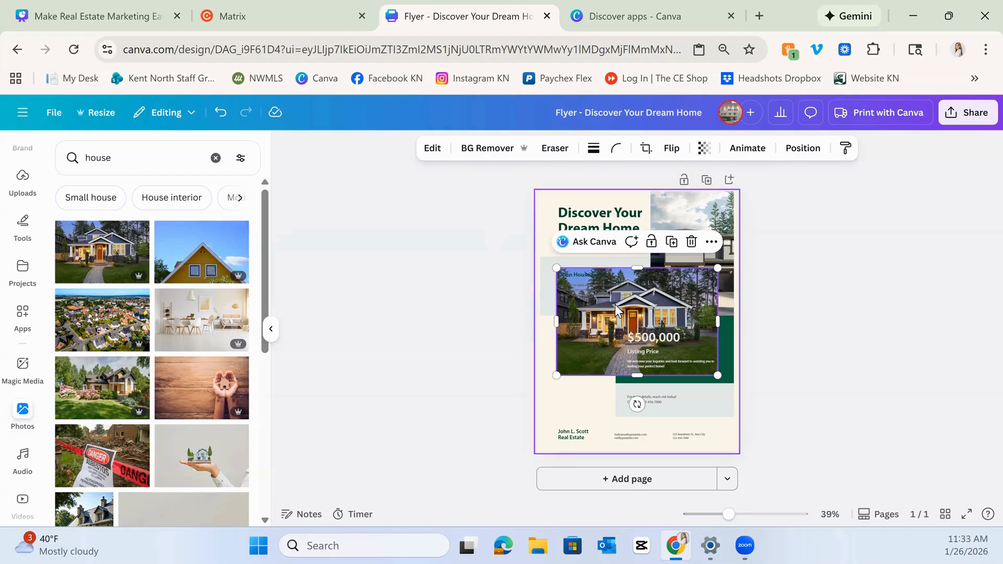
pyautogui.moveTo(613, 297)
pyautogui.mouseDown()
pyautogui.moveTo(615, 341)
pyautogui.moveTo(622, 323)
pyautogui.moveTo(580, 244)
pyautogui.moveTo(568, 334)
pyautogui.moveTo(622, 313)
pyautogui.moveTo(605, 315)
pyautogui.mouseUp()
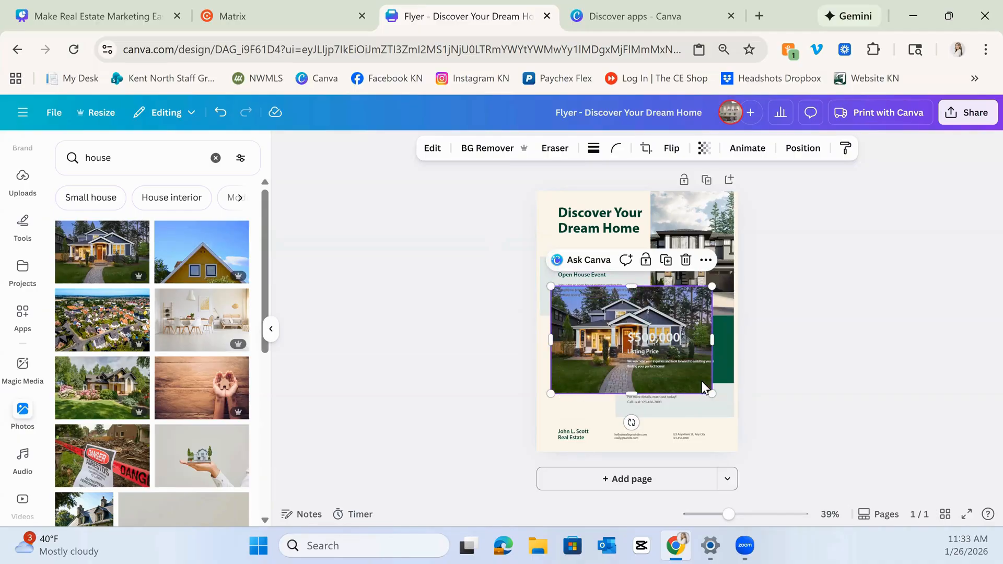
pyautogui.moveTo(711, 286); pyautogui.dragTo(577, 379)
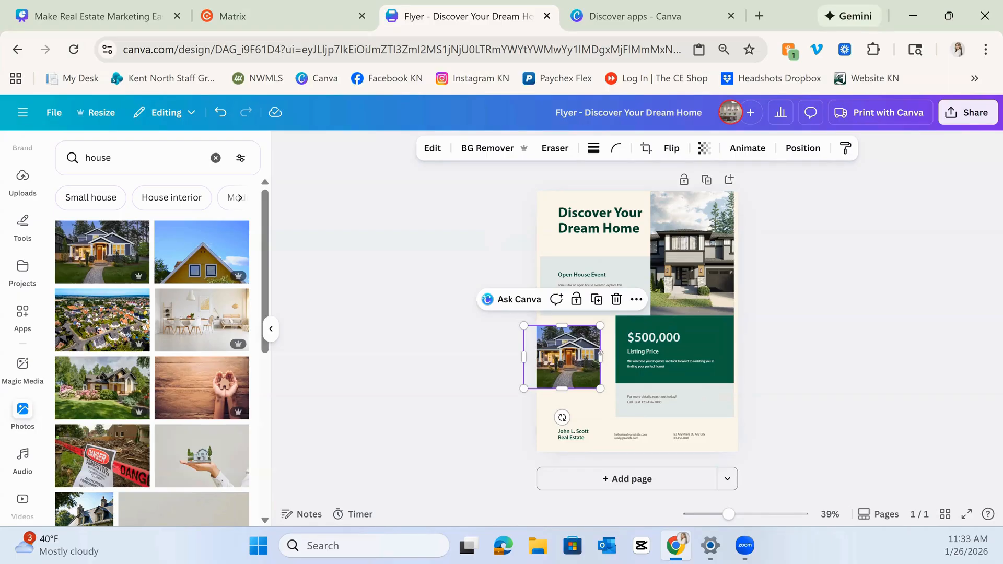
pyautogui.moveTo(575, 354)
pyautogui.mouseDown()
pyautogui.moveTo(582, 343)
pyautogui.moveTo(580, 359)
pyautogui.mouseUp()
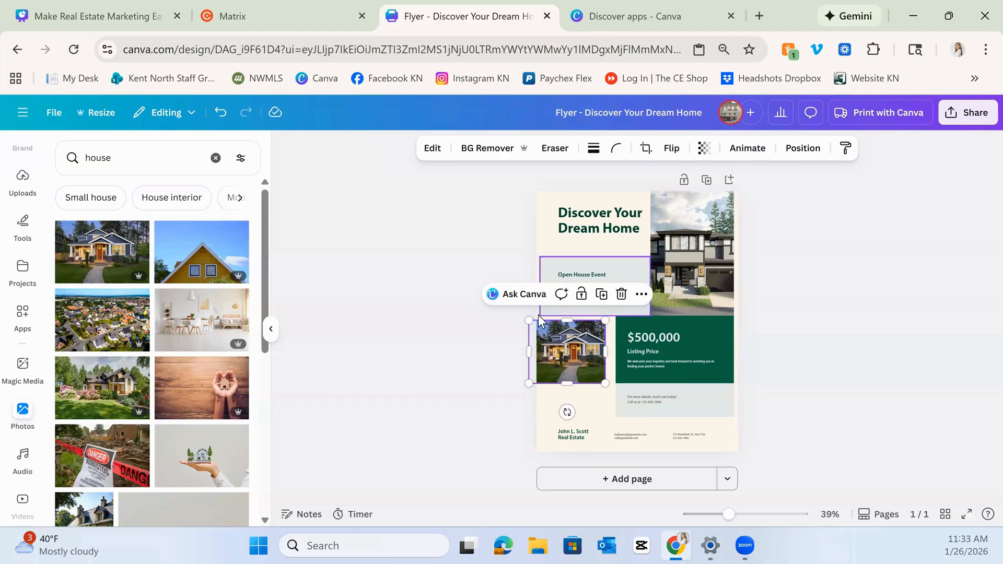
# Crop the blue house photo so it fits beside the price block.
pyautogui.doubleClick(566, 350)
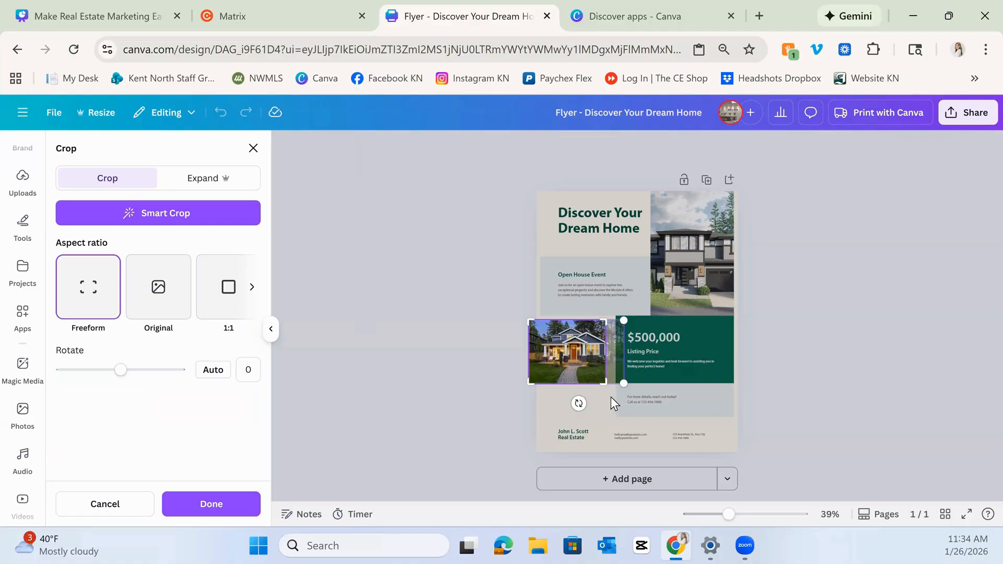
pyautogui.moveTo(605, 383); pyautogui.dragTo(650, 407)
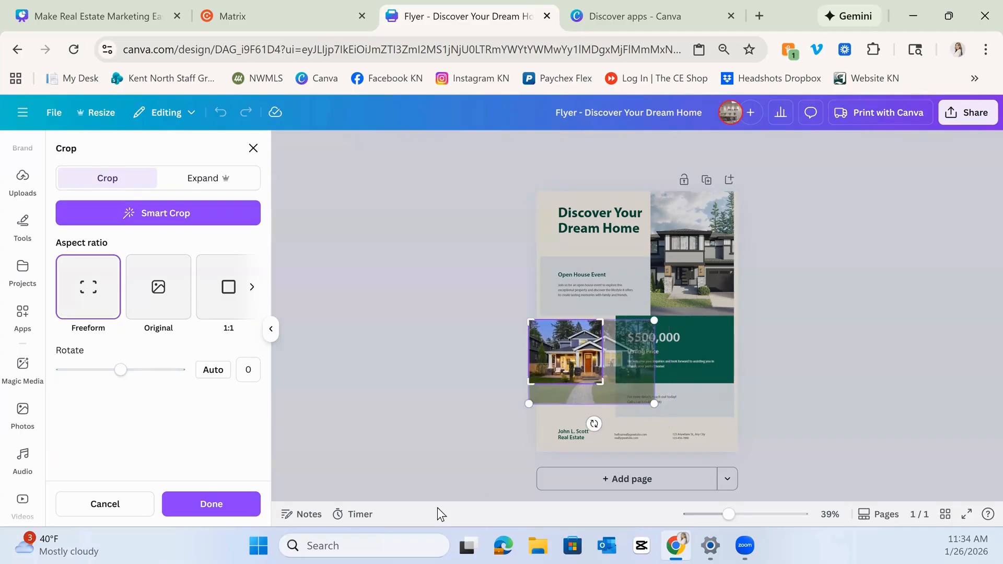
pyautogui.click(246, 507)
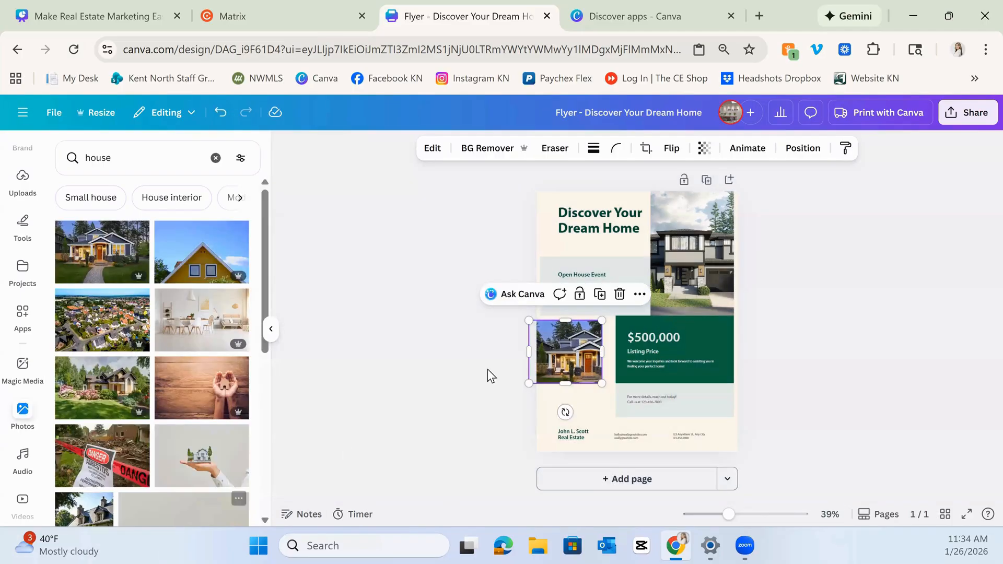
pyautogui.doubleClick(565, 350)
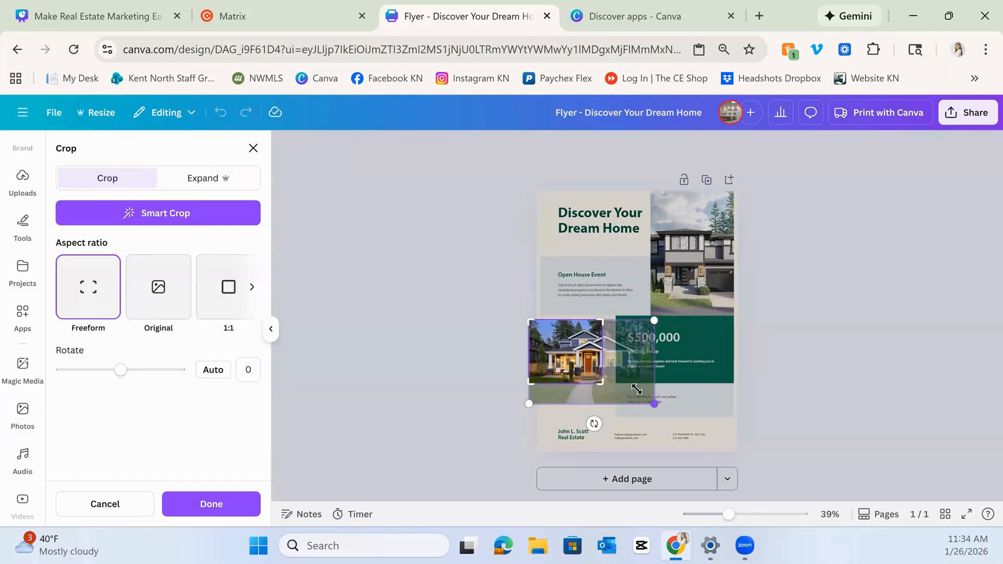
pyautogui.moveTo(654, 403)
pyautogui.mouseDown()
pyautogui.moveTo(642, 395)
pyautogui.moveTo(654, 404)
pyautogui.mouseUp()
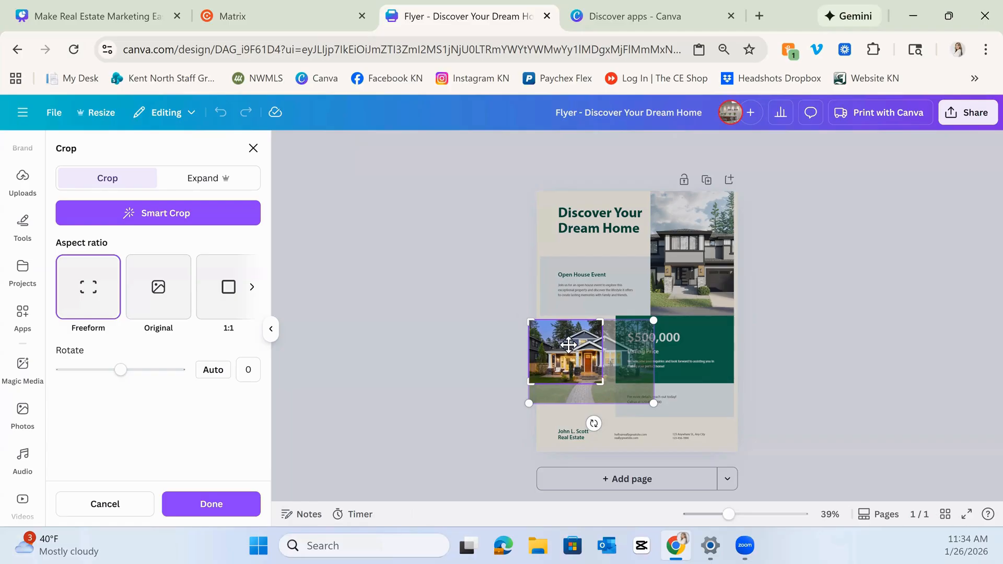
pyautogui.moveTo(560, 353); pyautogui.dragTo(526, 351)
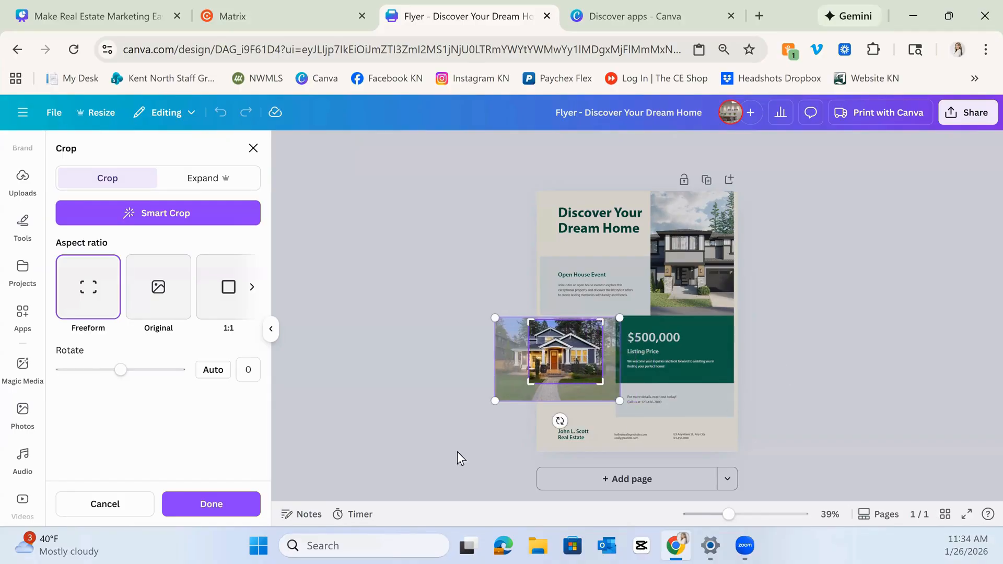
pyautogui.click(216, 512)
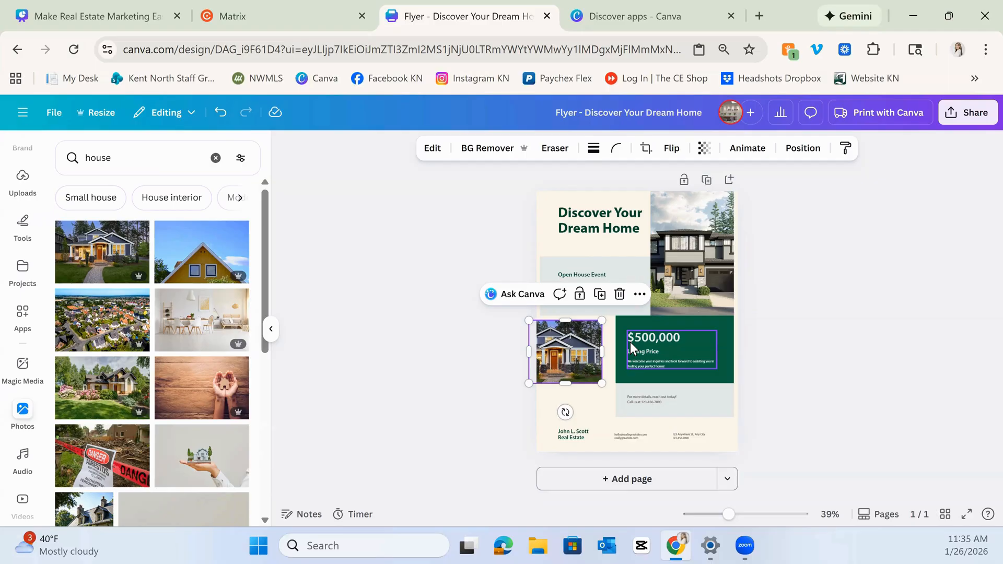
pyautogui.doubleClick(577, 344)
pyautogui.moveTo(588, 334)
pyautogui.mouseDown()
pyautogui.moveTo(589, 324)
pyautogui.moveTo(591, 349)
pyautogui.mouseUp()
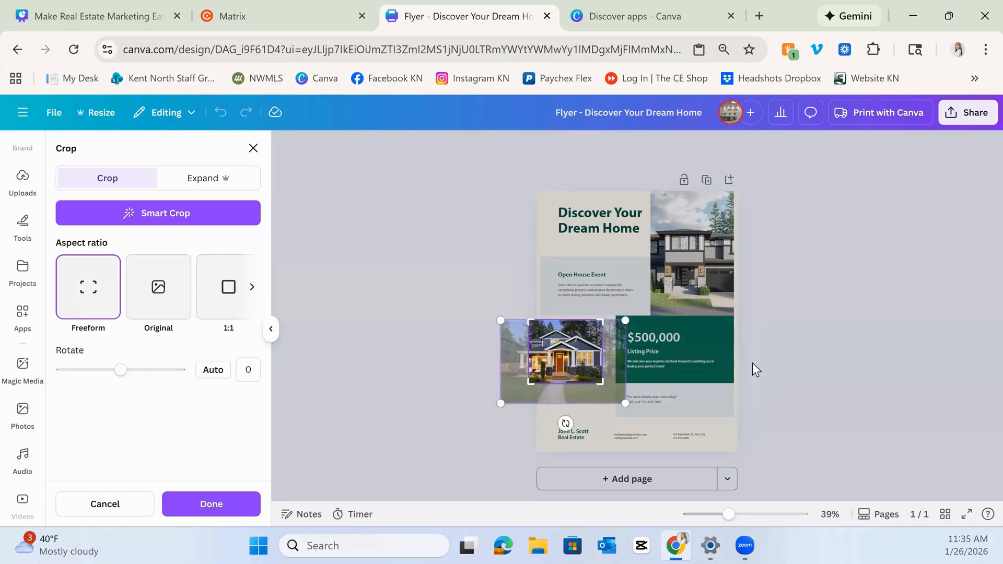
# Reposition the listing photo inside the top-right frame.
pyautogui.click(714, 266)
pyautogui.doubleClick(716, 265)
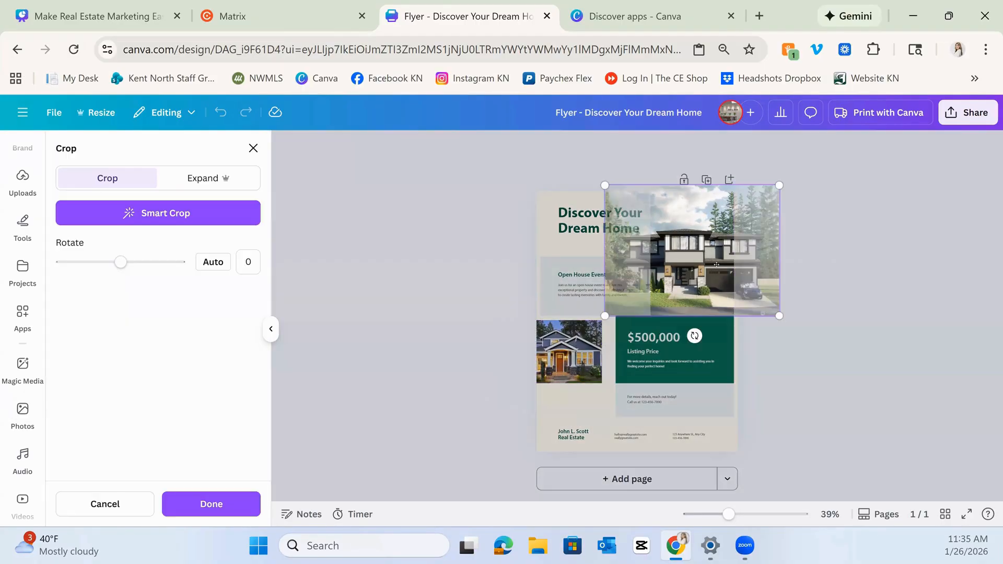
pyautogui.moveTo(710, 254); pyautogui.dragTo(752, 251)
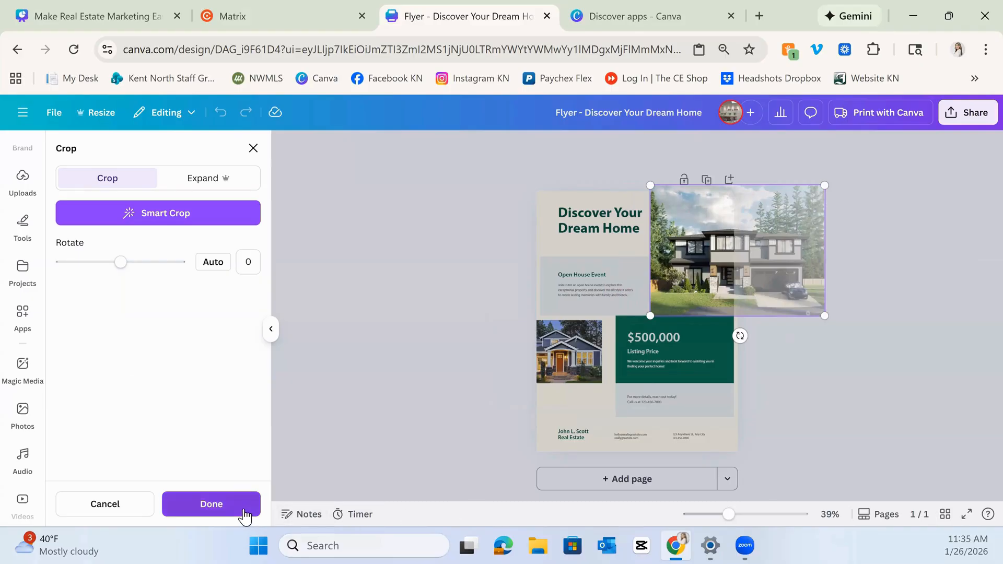
pyautogui.click(211, 504)
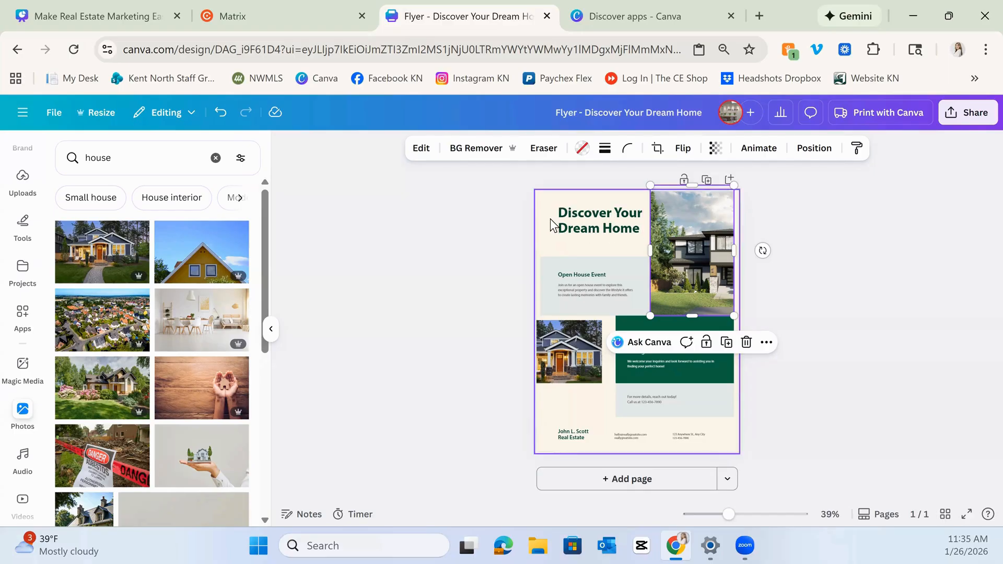
# Change the flyer headline from "Discover Your Dream Home" to "Open House".
pyautogui.click(588, 221)
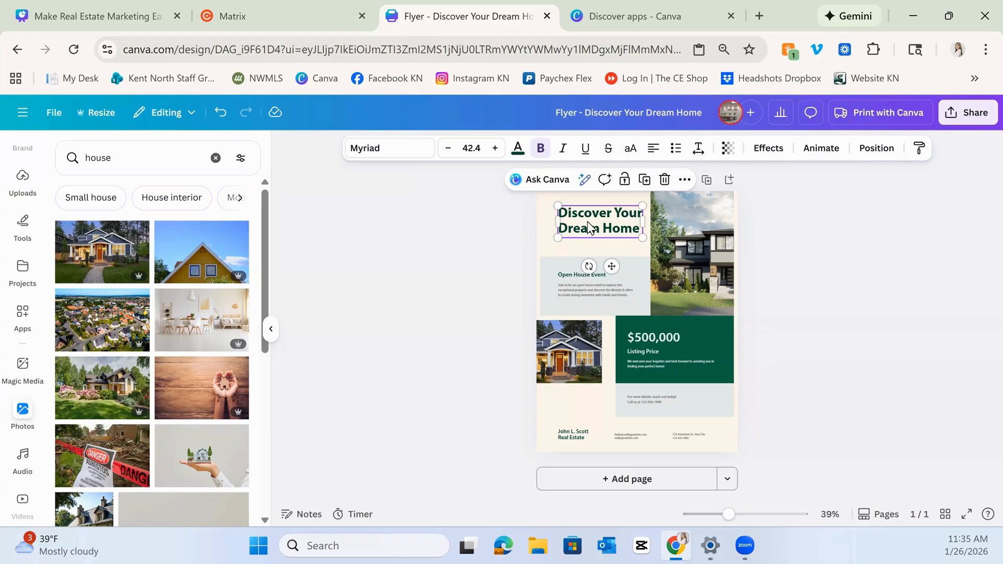
pyautogui.doubleClick(587, 221)
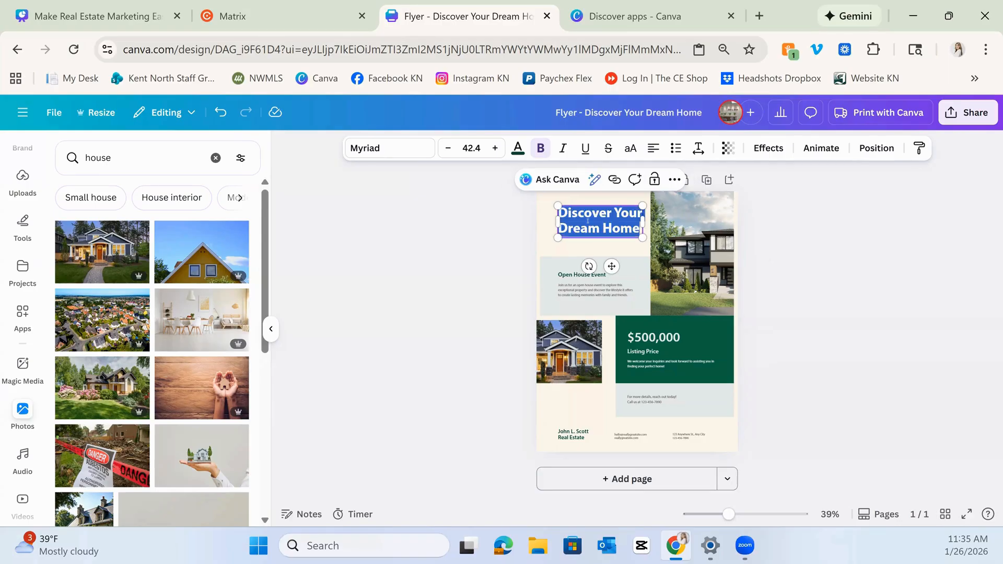
pyautogui.write('Open house')
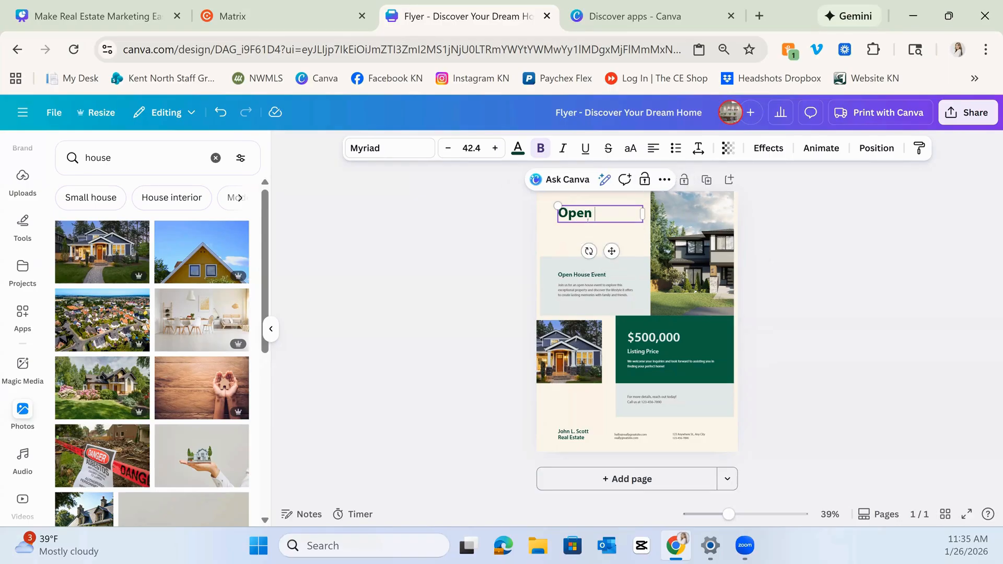
pyautogui.press('BackSpace')
pyautogui.press('BackSpace')
pyautogui.press('BackSpace')
pyautogui.press('BackSpace')
pyautogui.press('BackSpace')
pyautogui.write('House')
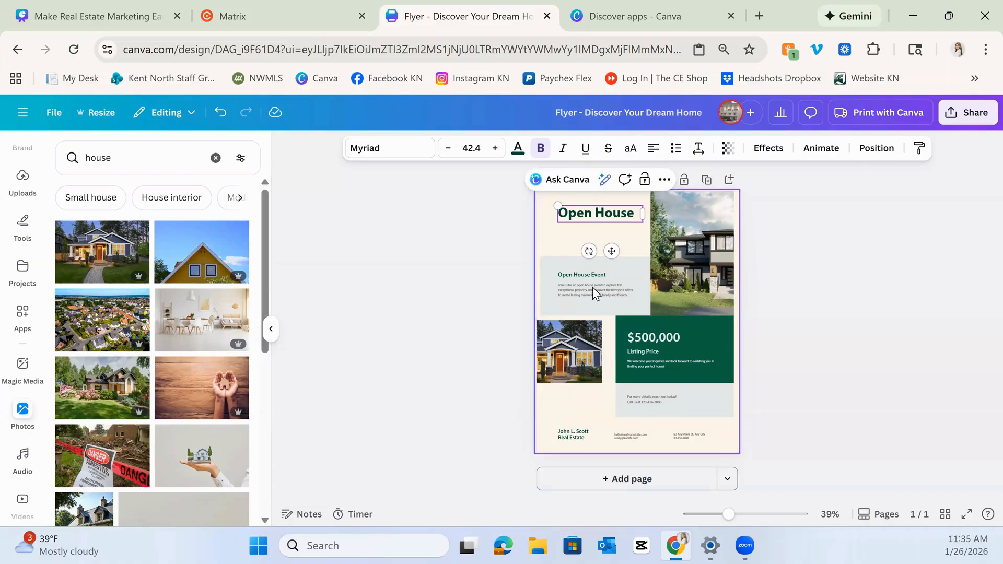
# Replace the agent name in the flyer footer with the realtor's full name and select the contact details beside it.
pyautogui.click(593, 287)
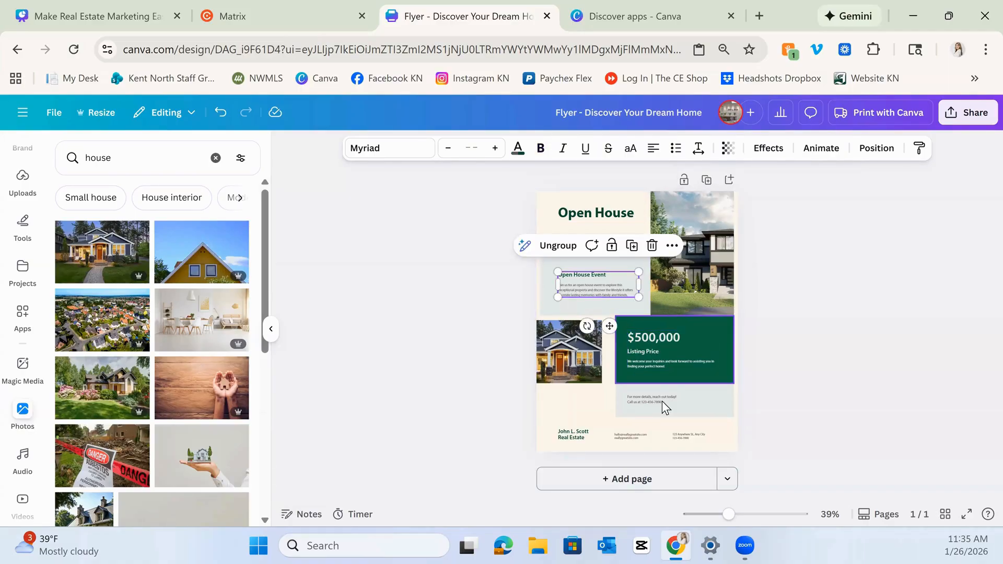
pyautogui.click(578, 435)
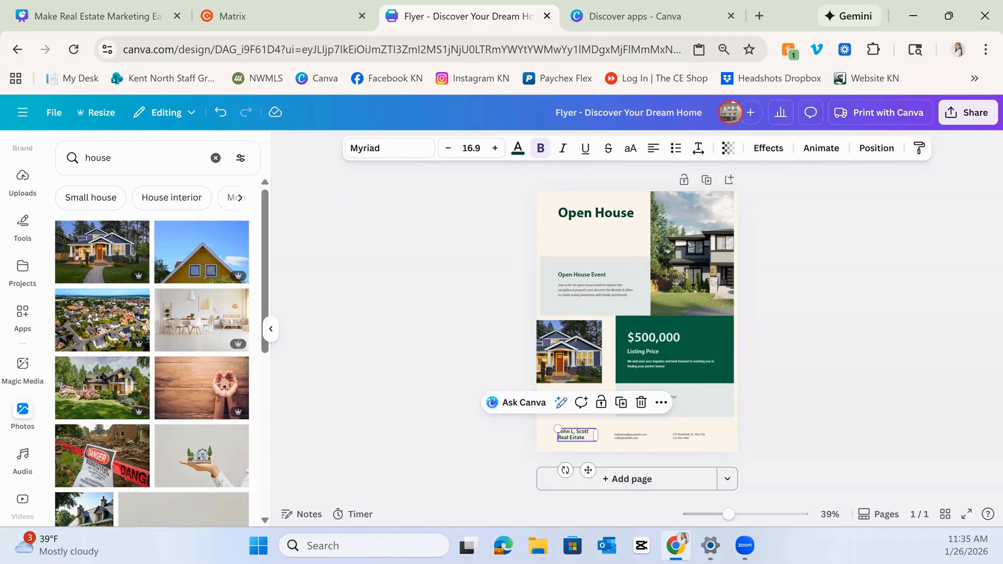
pyautogui.doubleClick(573, 436)
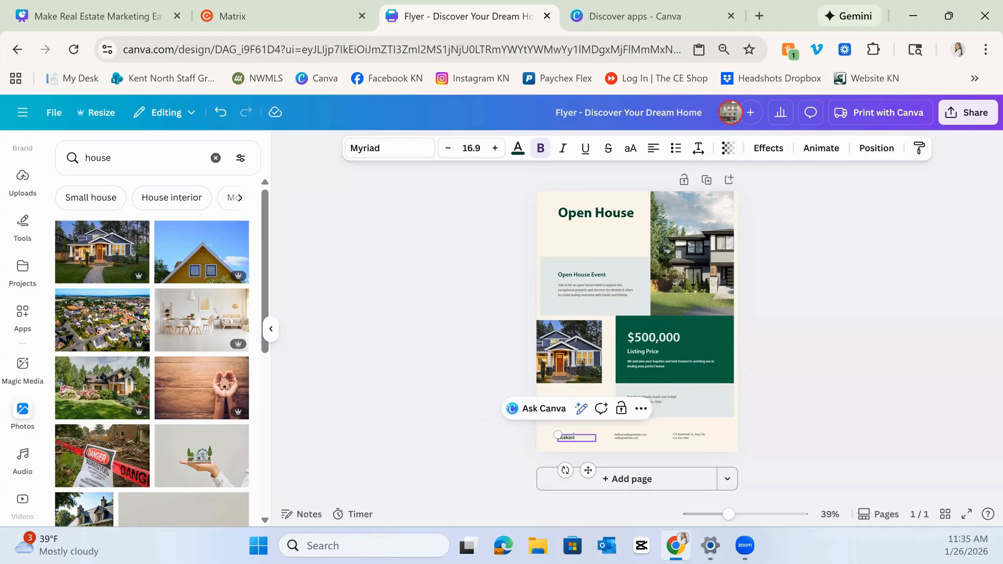
pyautogui.click(628, 435)
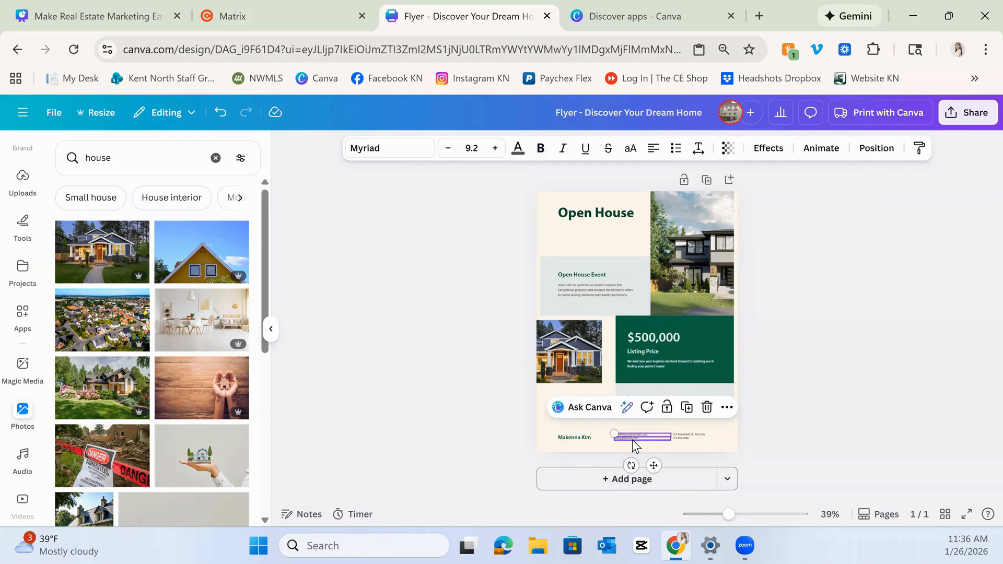
pyautogui.click(635, 440)
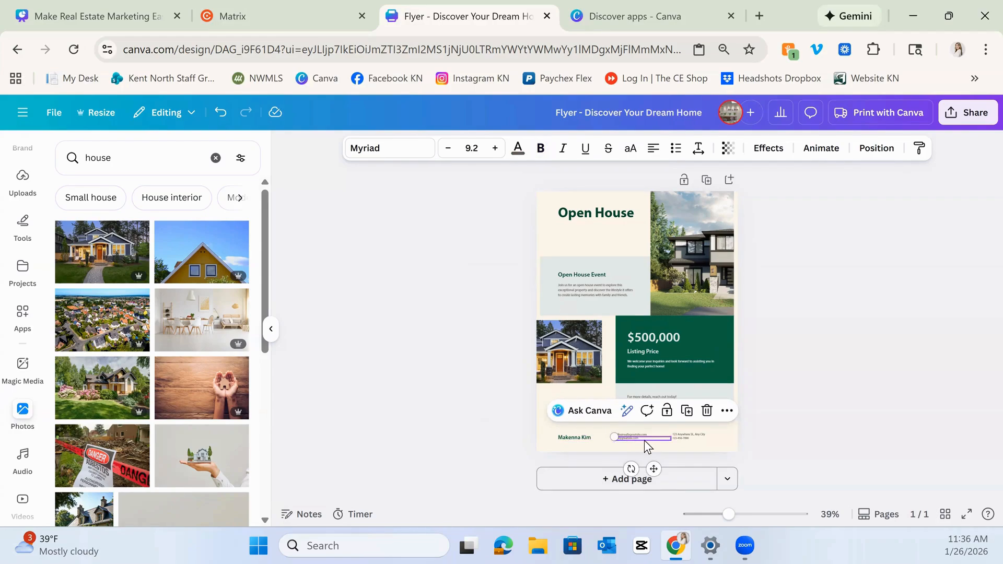
pyautogui.click(691, 436)
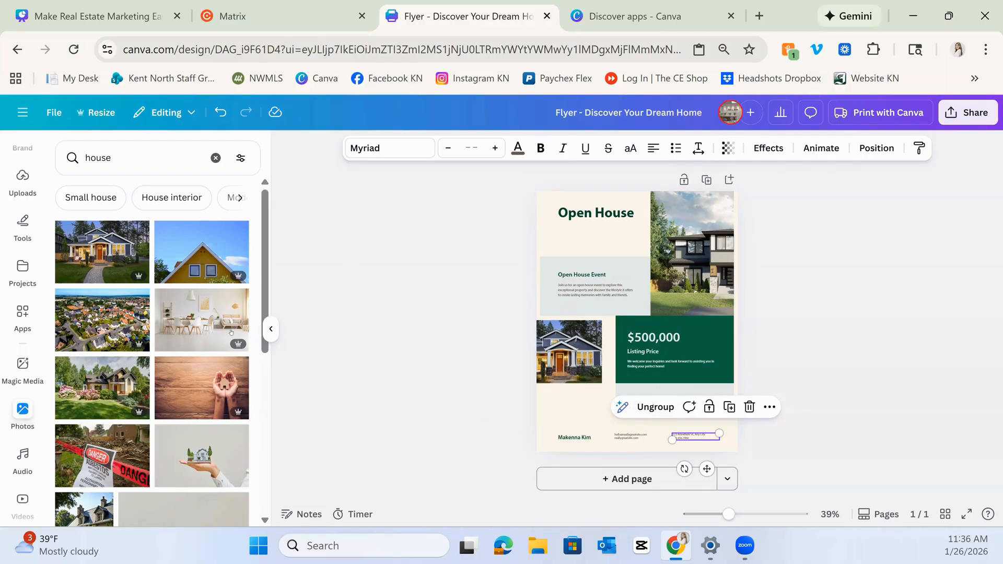
pyautogui.scroll(3, 23, 186)
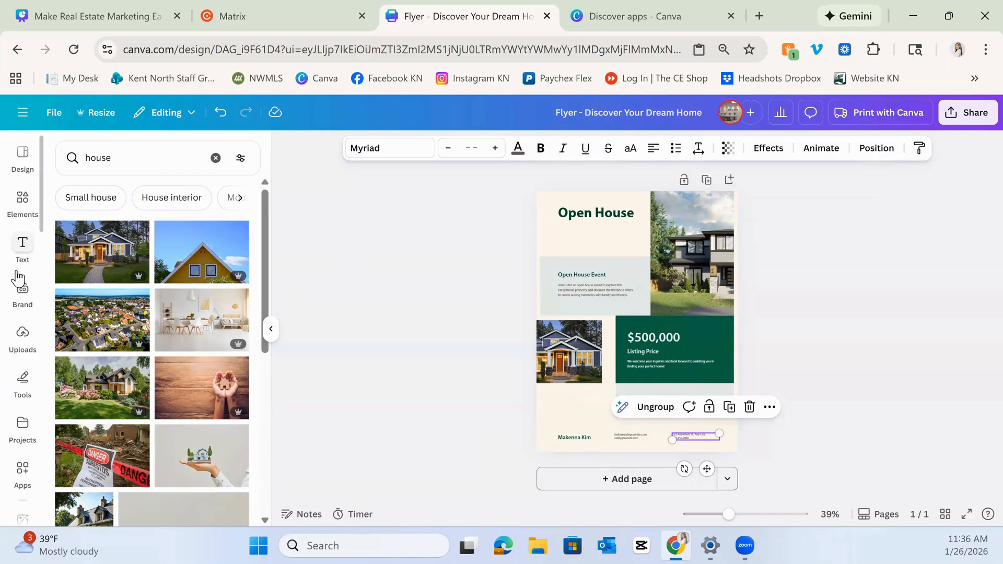
pyautogui.click(23, 334)
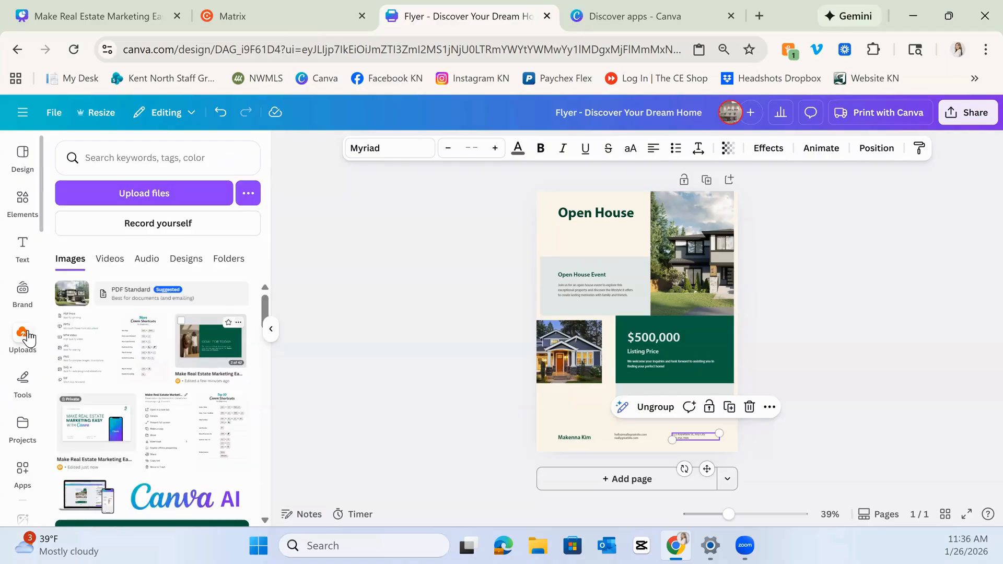
pyautogui.click(172, 193)
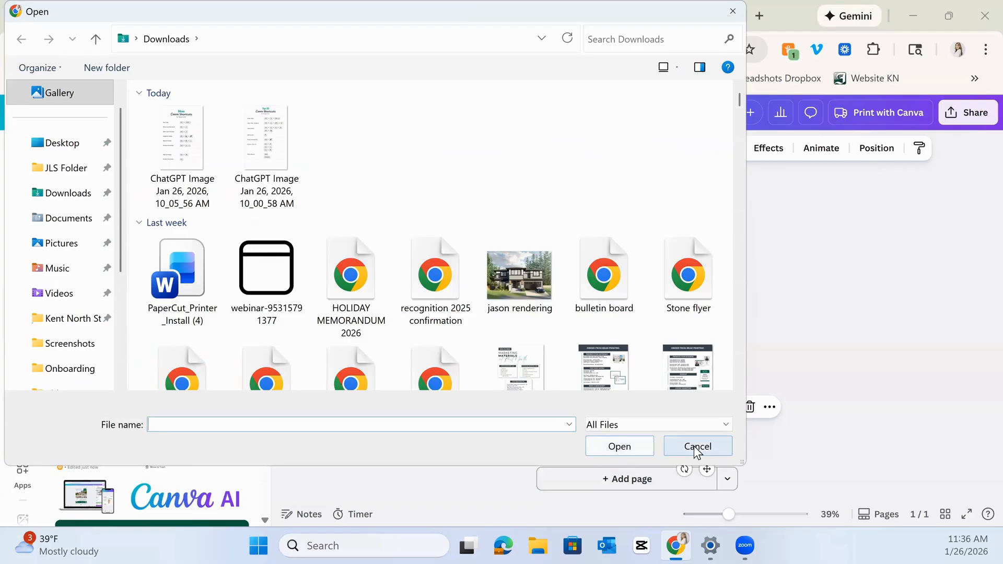
pyautogui.click(671, 442)
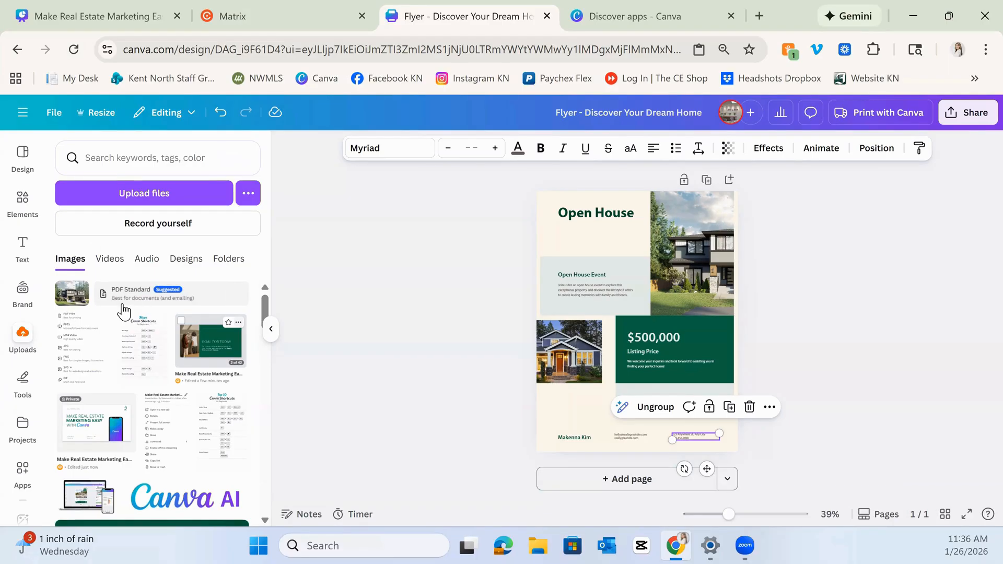
# Download the flyer as a PDF Print file, saving it as "Flyer - Discover Your Dream Home" in Downloads.
pyautogui.moveTo(124, 312)
pyautogui.click(473, 430)
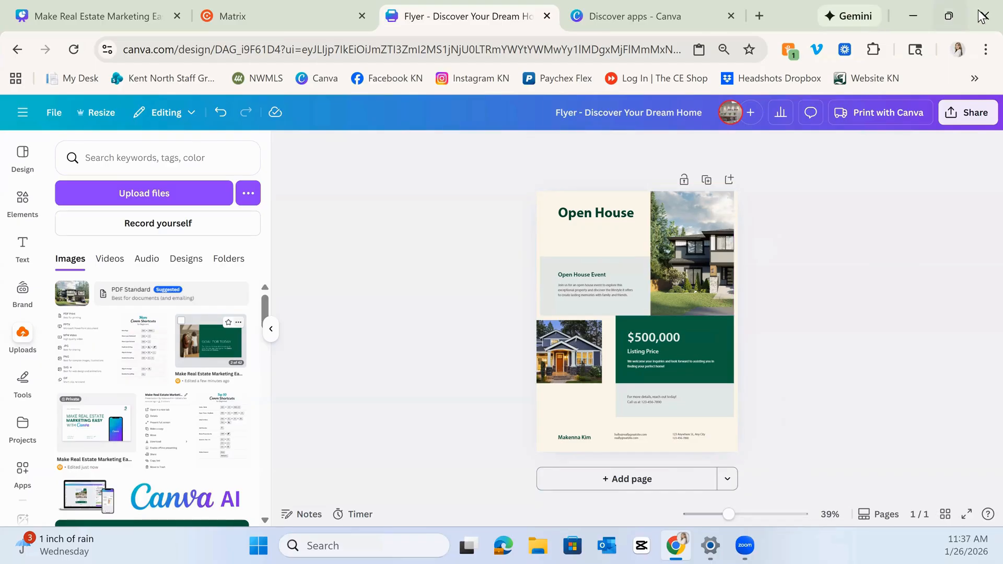
pyautogui.click(963, 112)
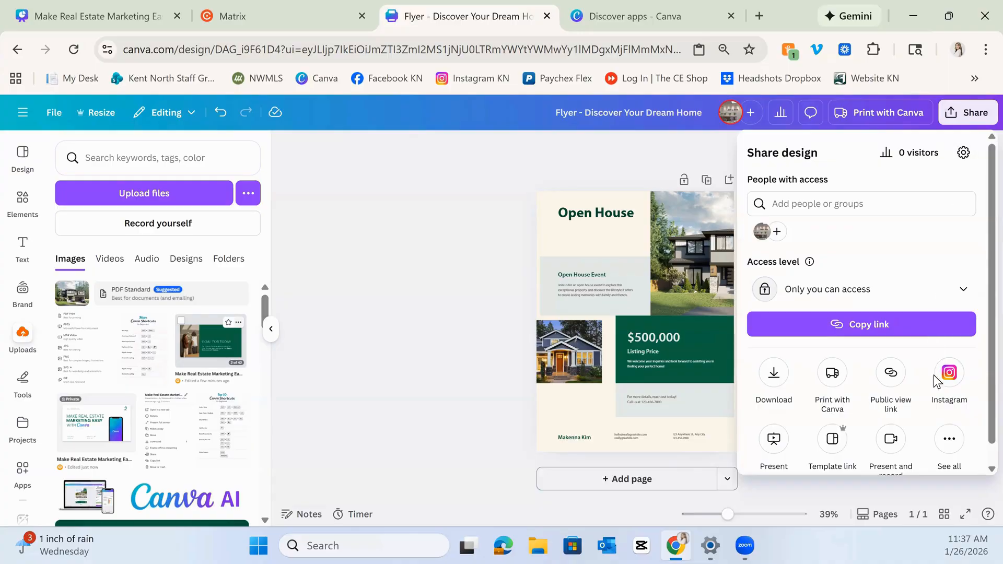
pyautogui.click(781, 382)
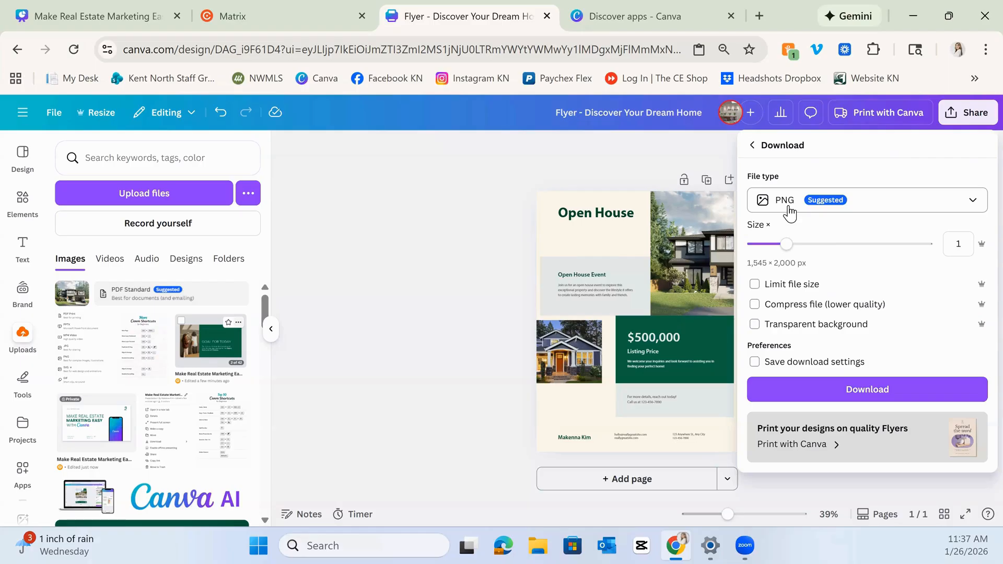
pyautogui.click(836, 202)
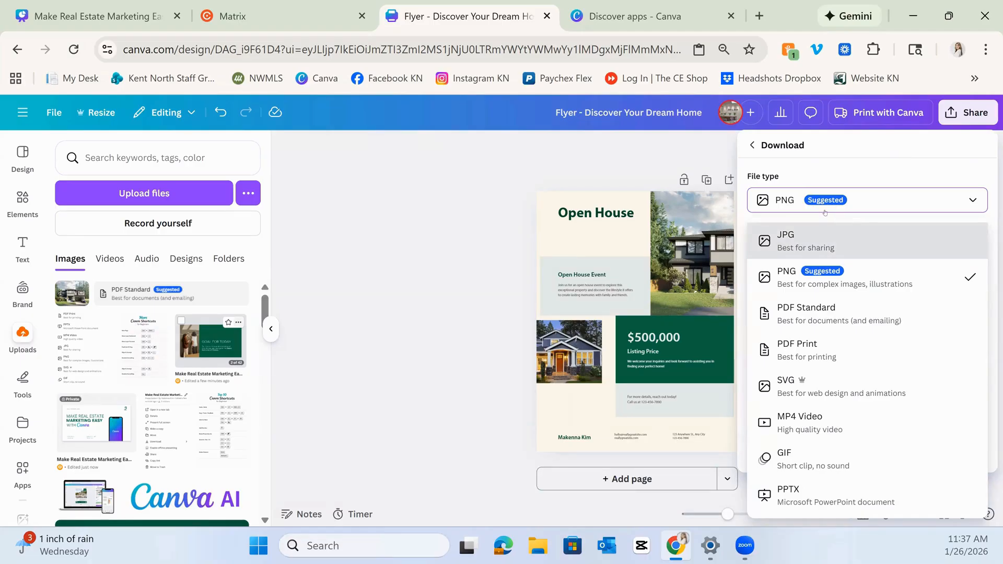
pyautogui.click(831, 349)
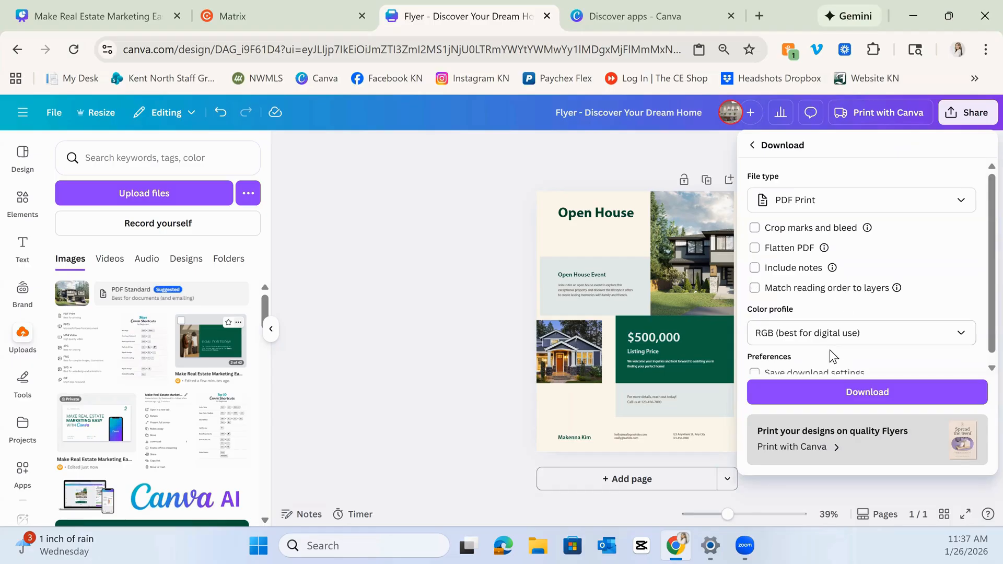
pyautogui.scroll(-1, 788, 297)
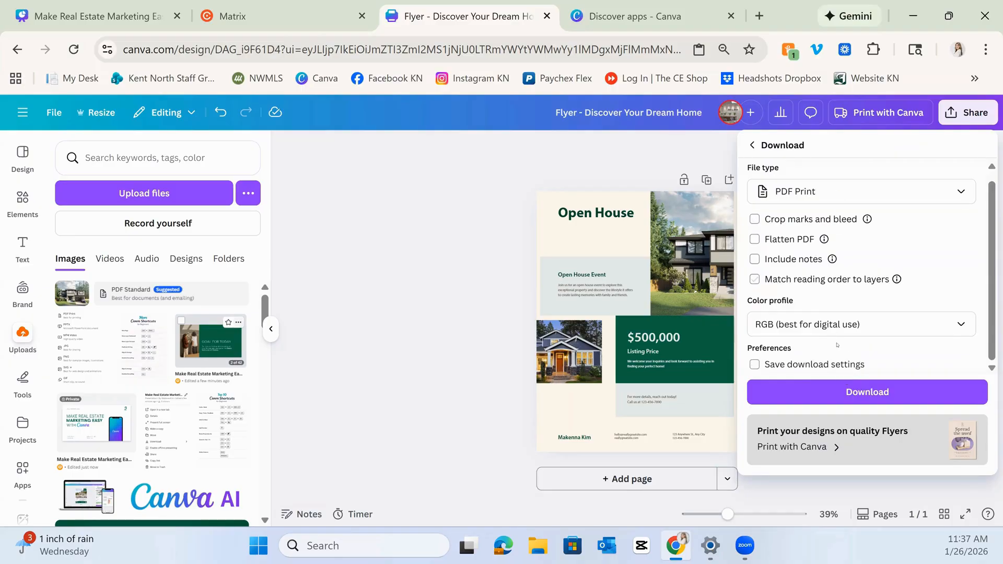
pyautogui.click(851, 393)
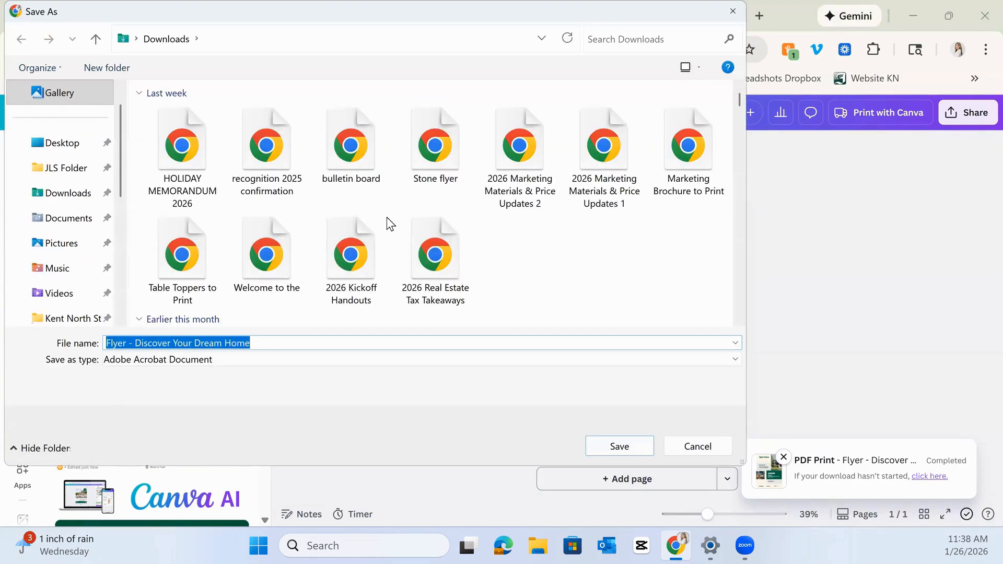
pyautogui.click(601, 447)
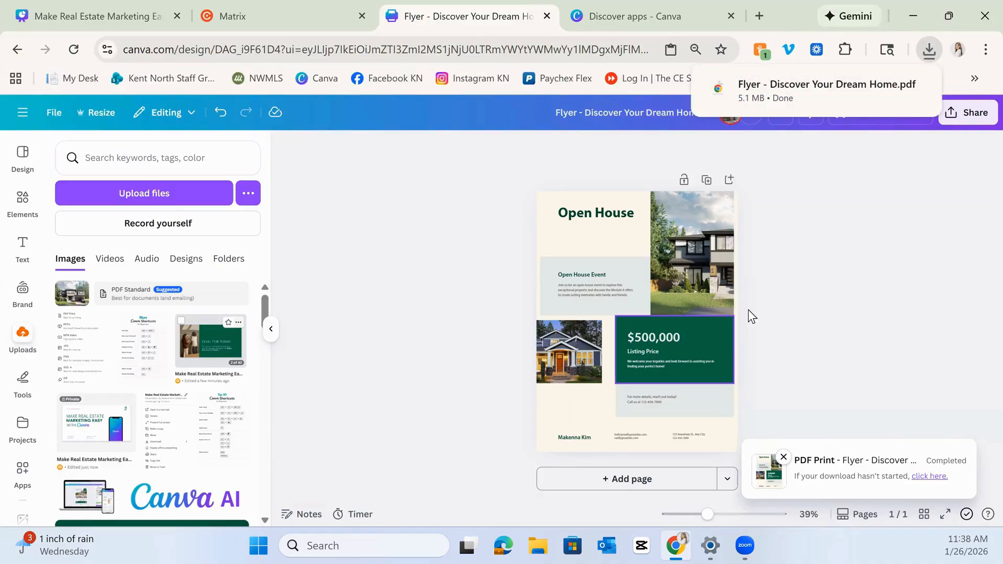
# Duplicate the flyer page.
pyautogui.click(703, 182)
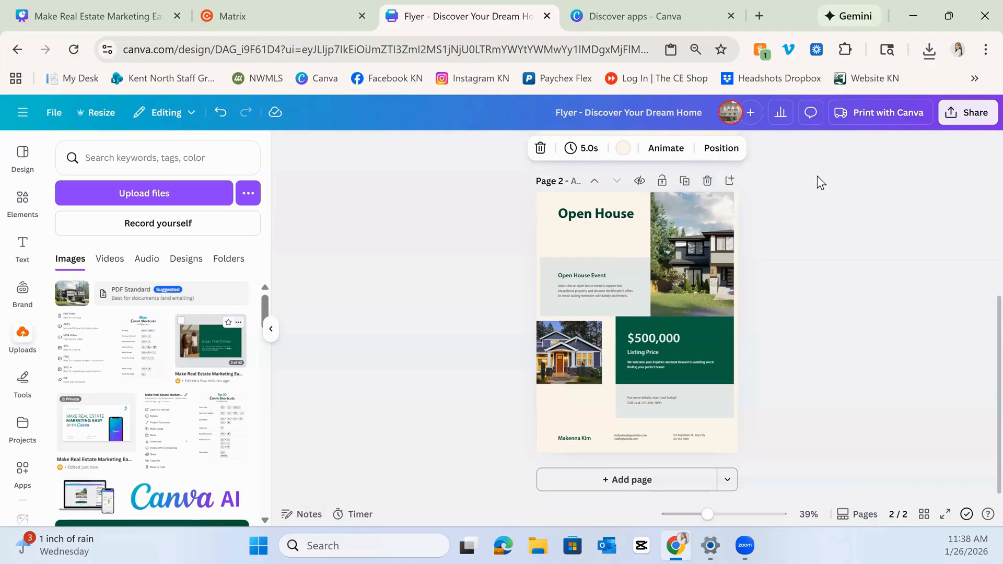
# Open the download options and set a PDF Print export limited to page 1.
pyautogui.click(966, 114)
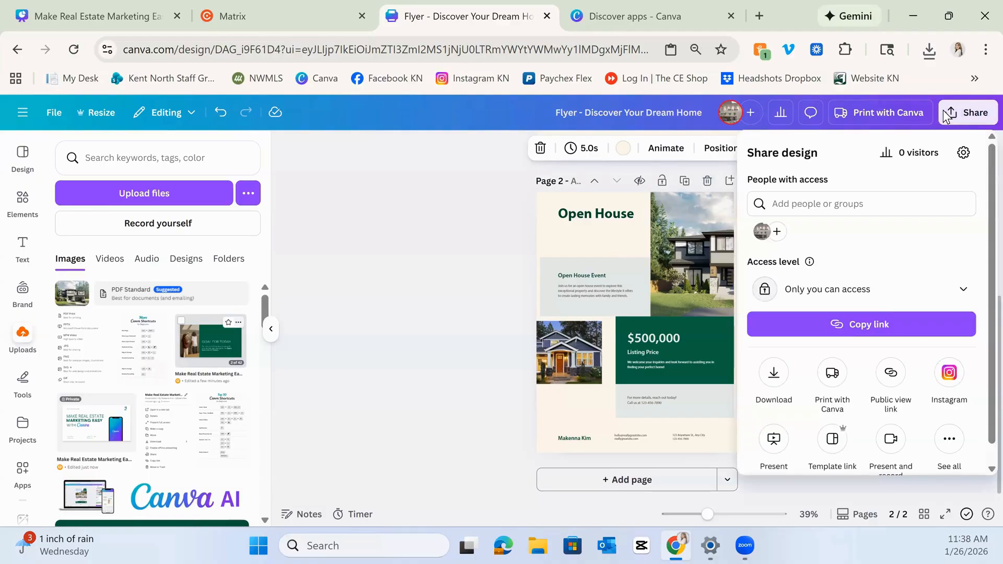
pyautogui.click(774, 373)
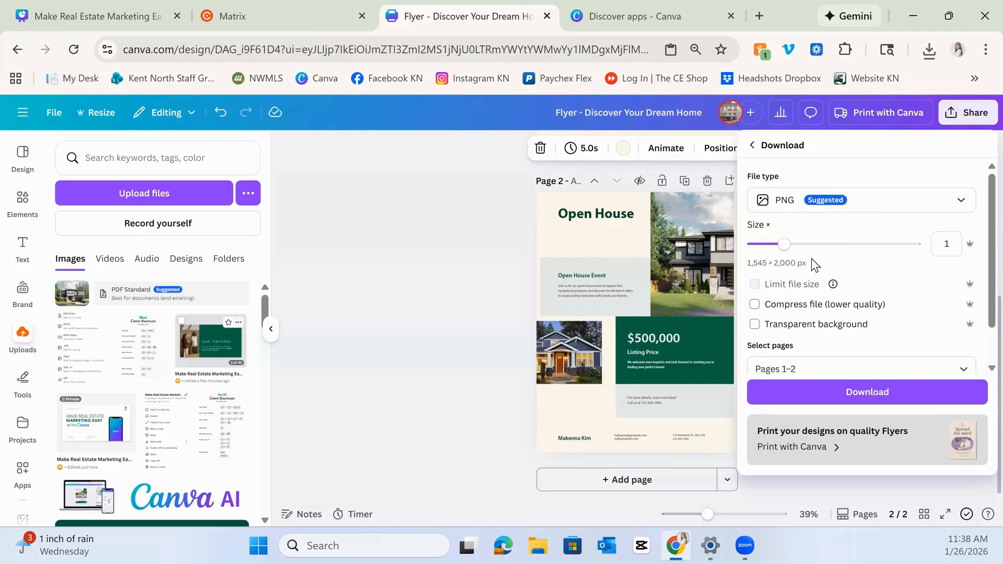
pyautogui.click(846, 200)
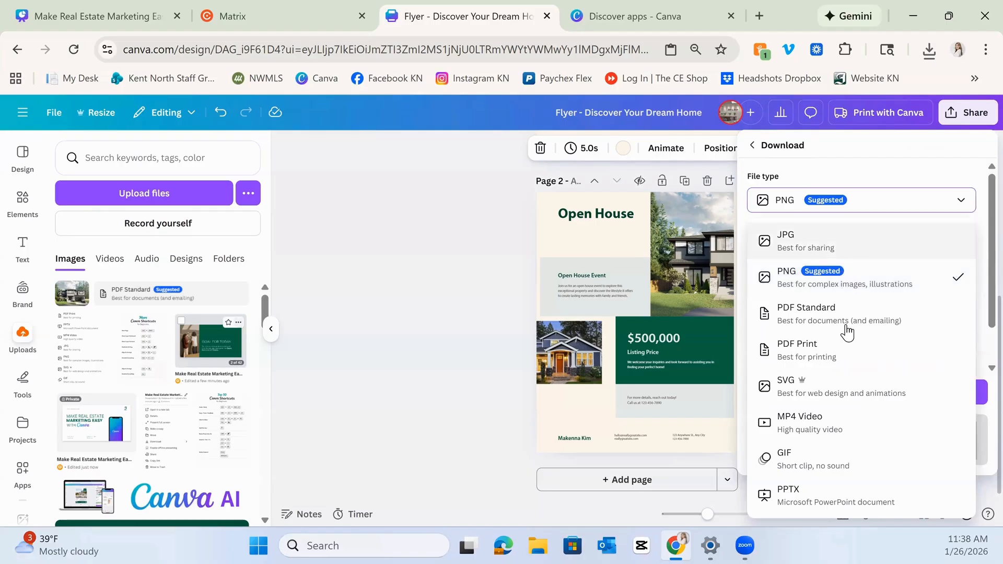
pyautogui.click(844, 350)
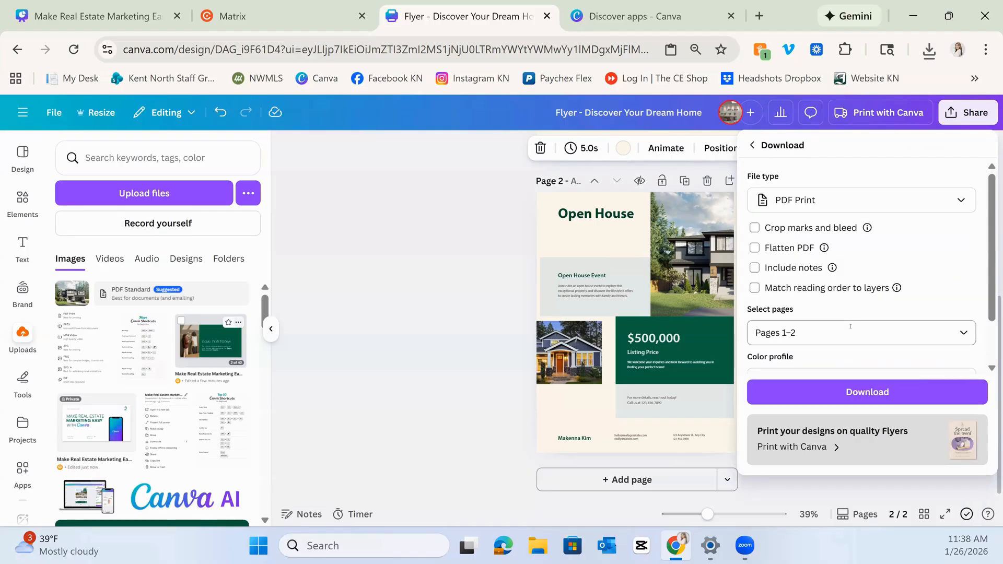
pyautogui.scroll(-2, 907, 334)
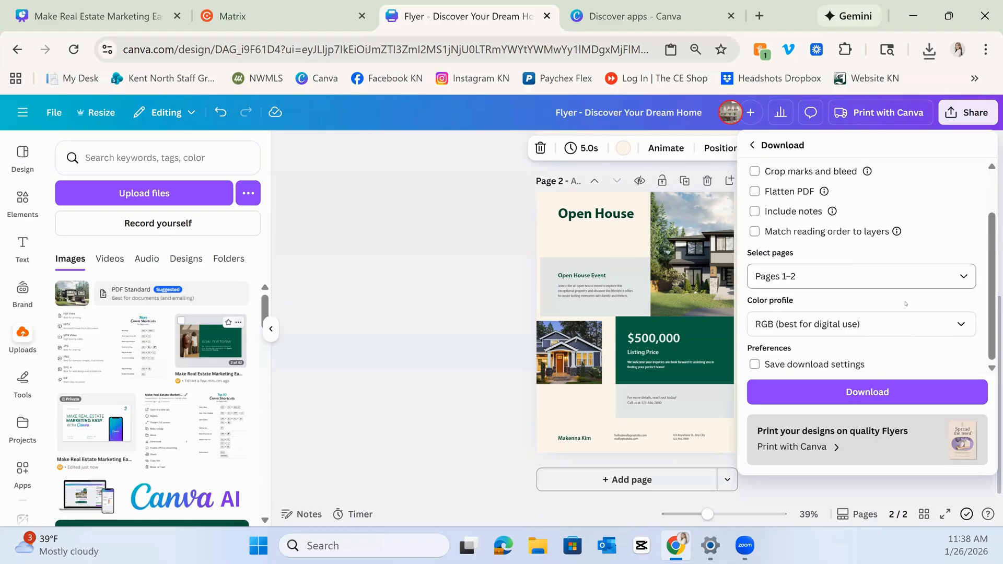
pyautogui.click(958, 276)
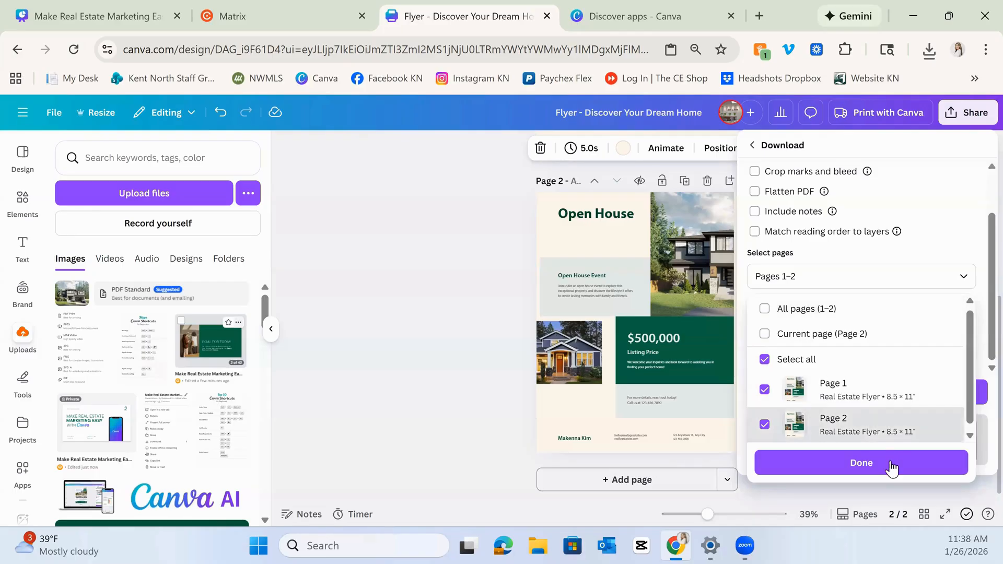
pyautogui.click(860, 432)
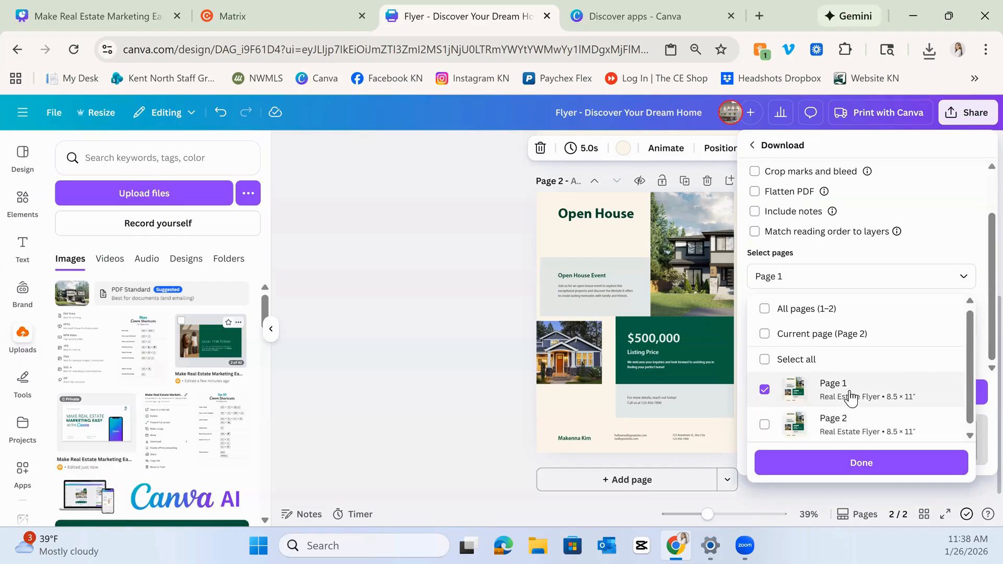
pyautogui.click(859, 468)
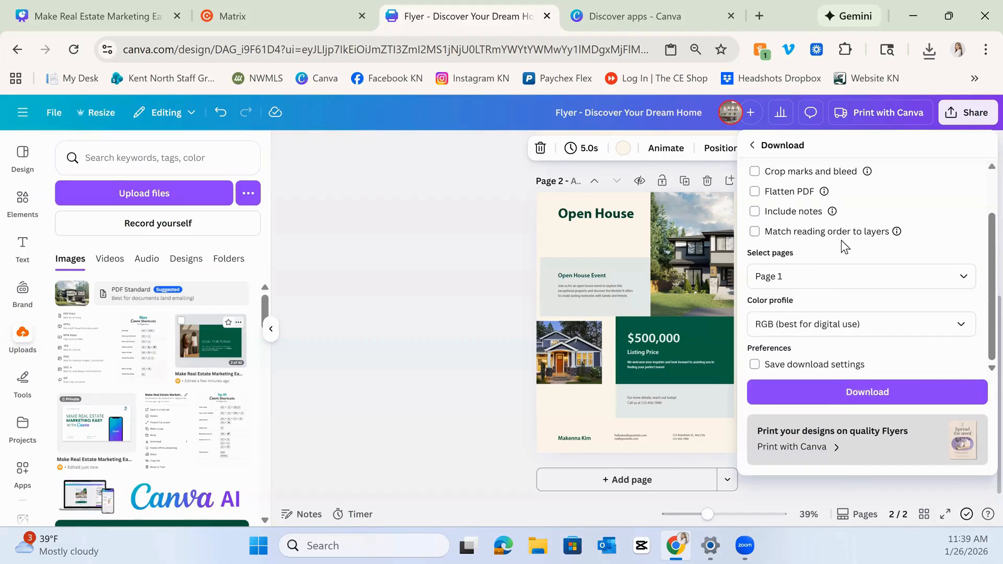
# Try to download both flyer pages as JPG files, then cancel saving the zipped folder.
pyautogui.scroll(2, 841, 240)
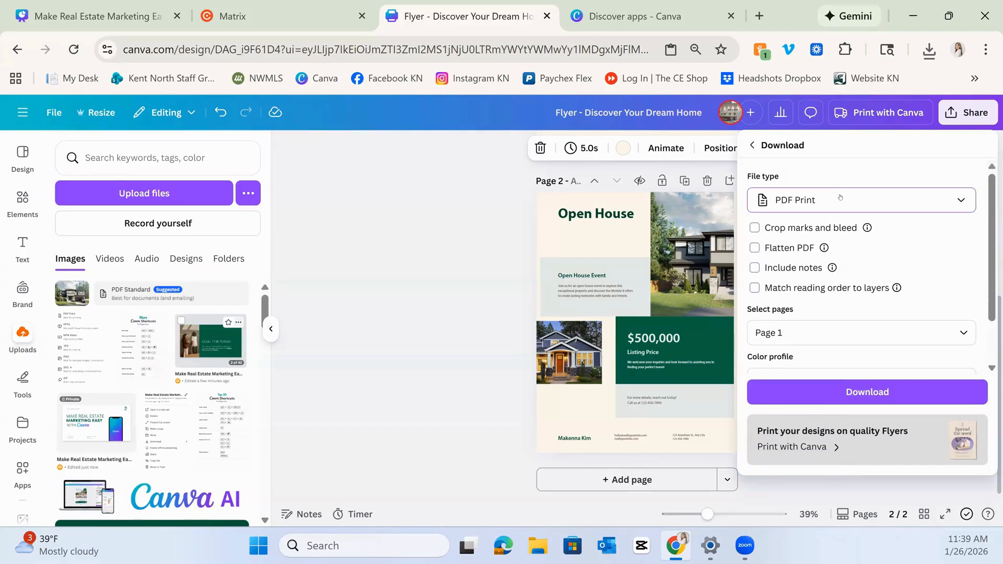
pyautogui.click(841, 198)
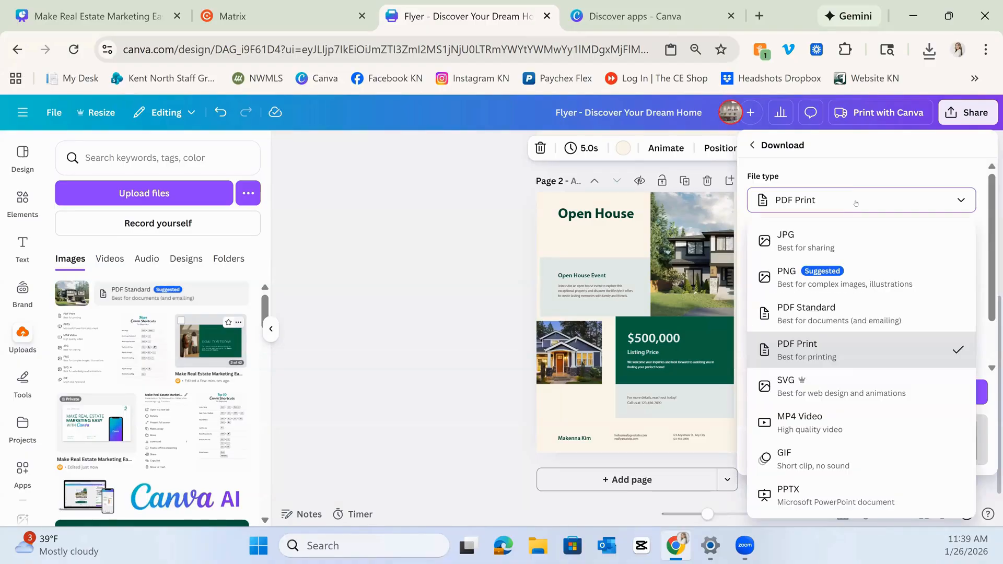
pyautogui.click(876, 242)
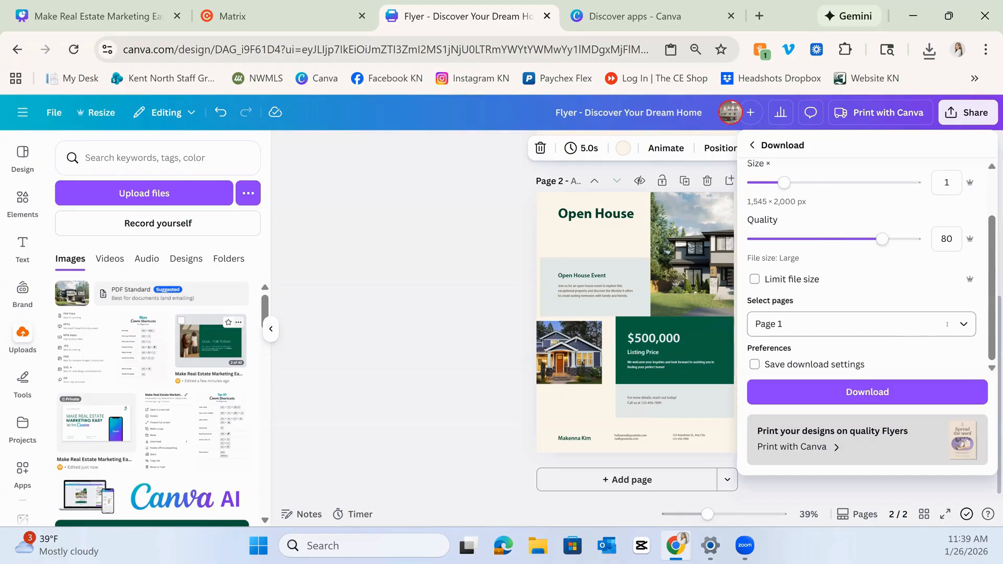
pyautogui.click(960, 324)
pyautogui.click(920, 241)
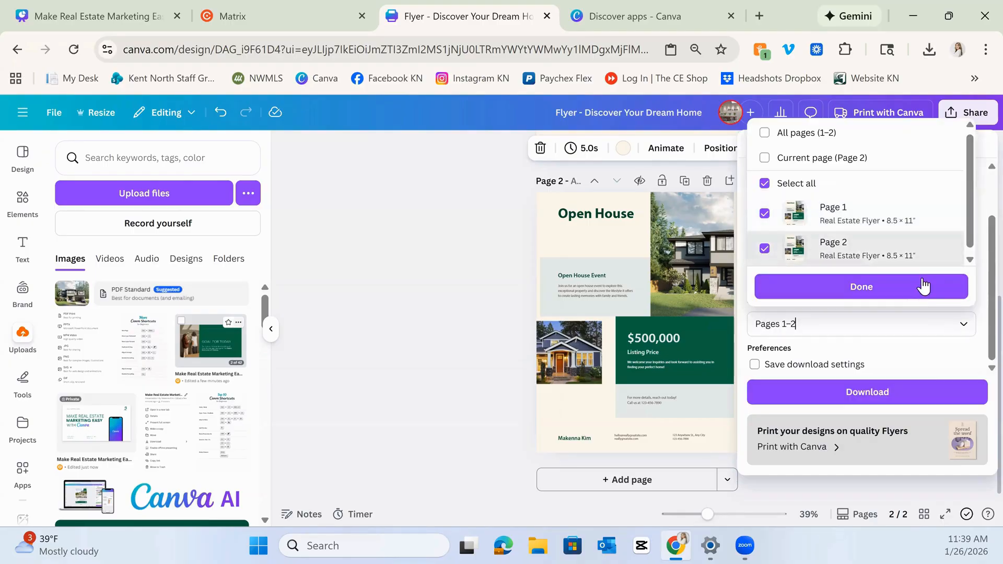
pyautogui.click(922, 281)
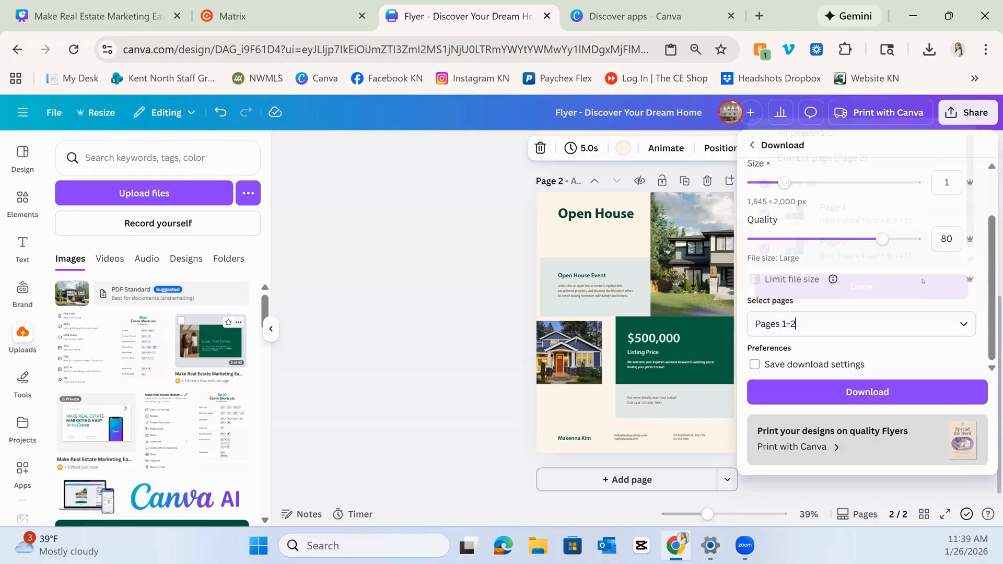
pyautogui.click(921, 395)
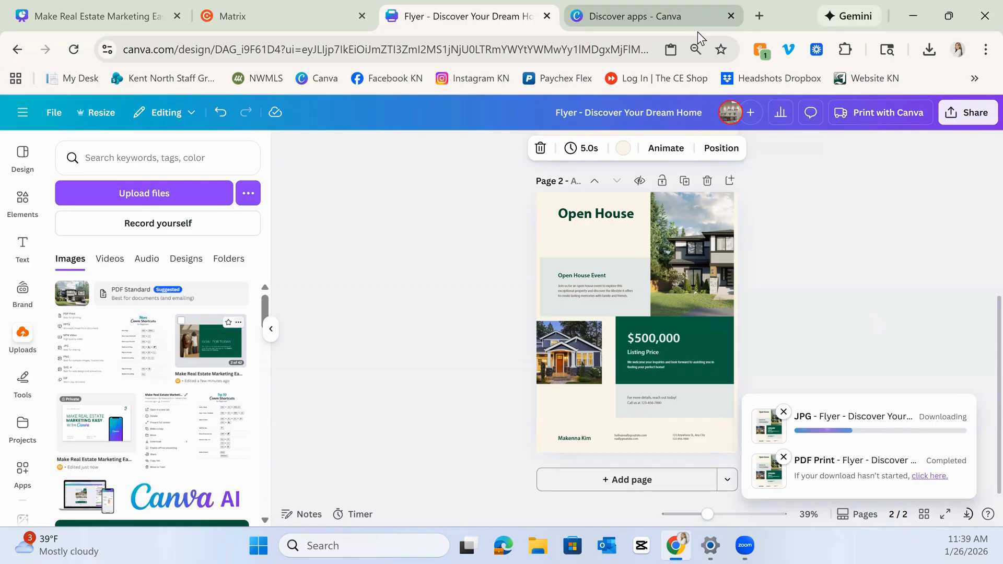
pyautogui.moveTo(698, 33)
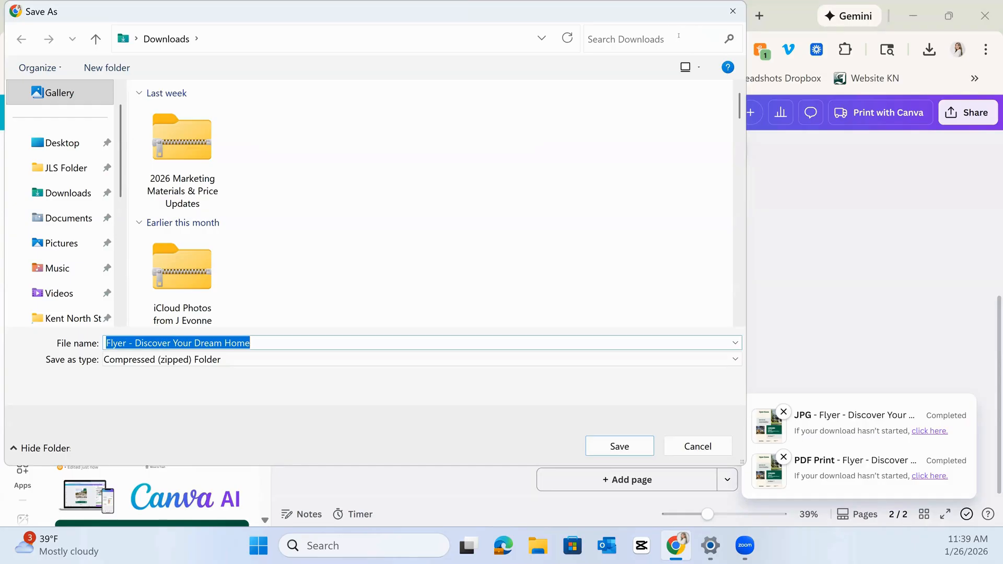
pyautogui.click(727, 442)
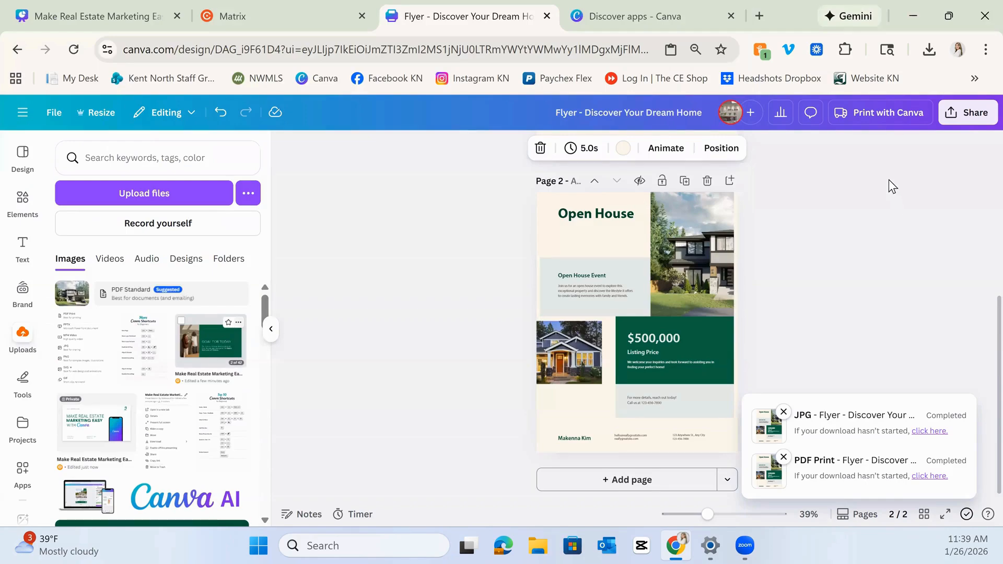
# Reopen the download options from the share menu.
pyautogui.click(968, 112)
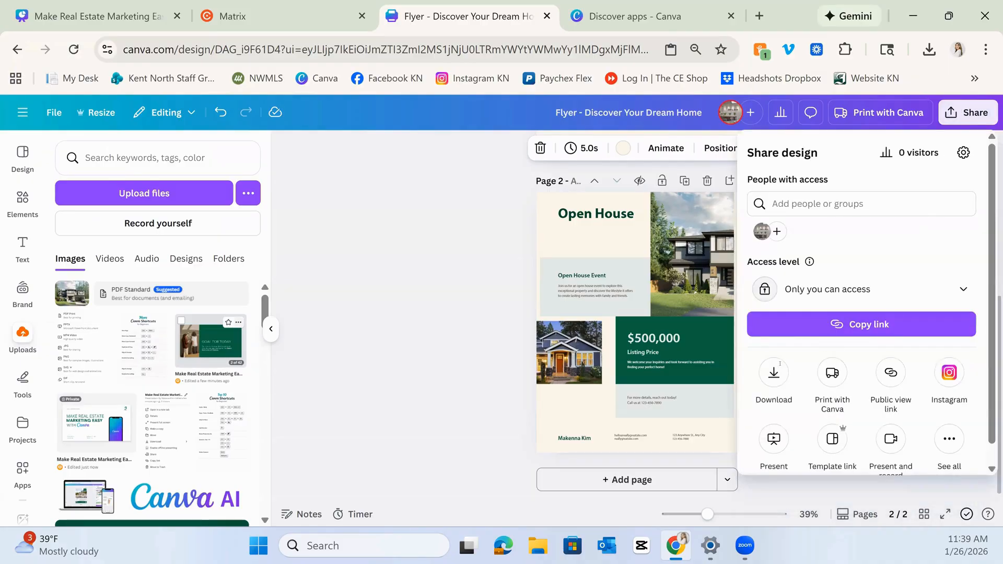
pyautogui.click(775, 372)
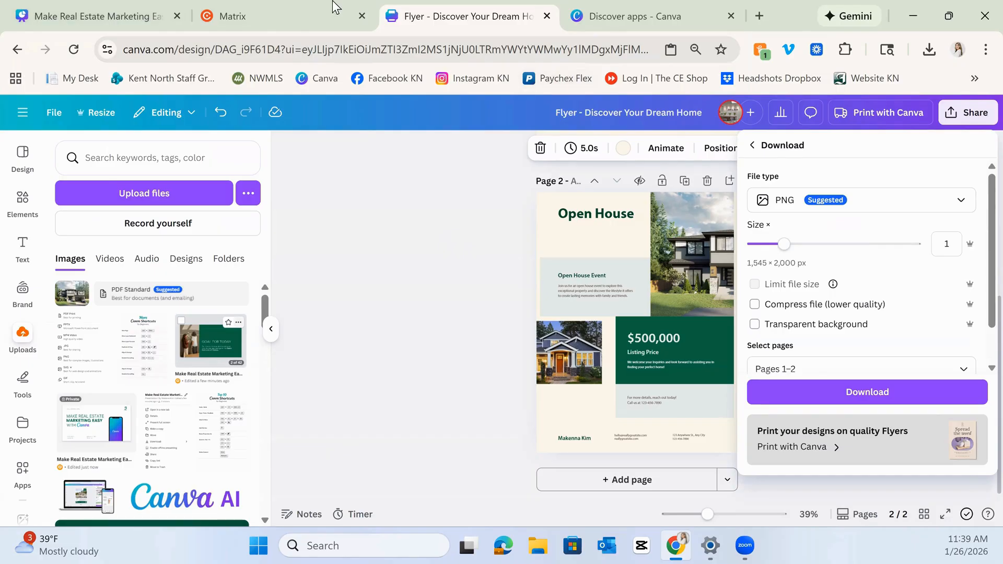
# Switch to the "Make Real Estate Marketing Easy with Canva" presentation and present it full screen from slide 18.
pyautogui.click(99, 15)
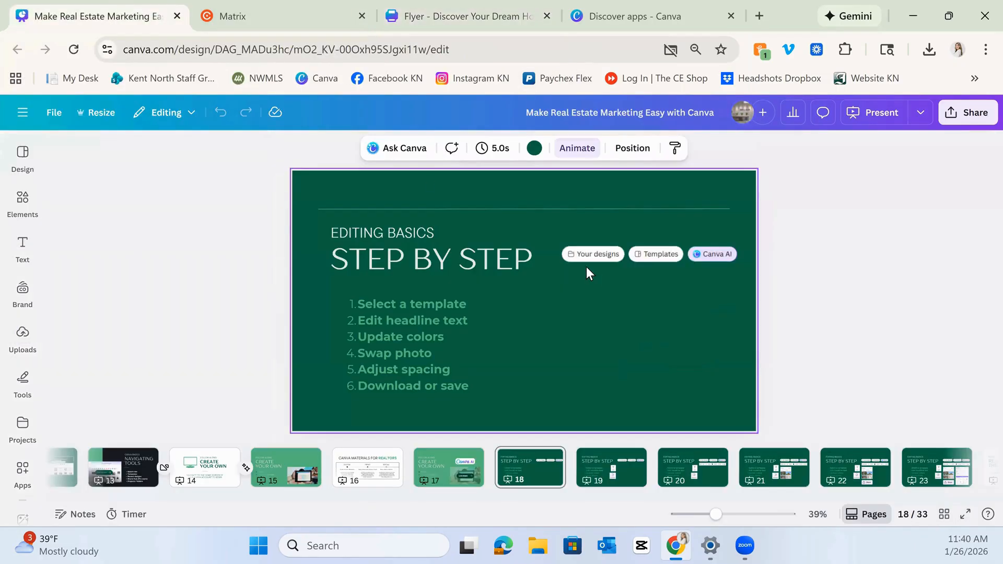
pyautogui.click(863, 114)
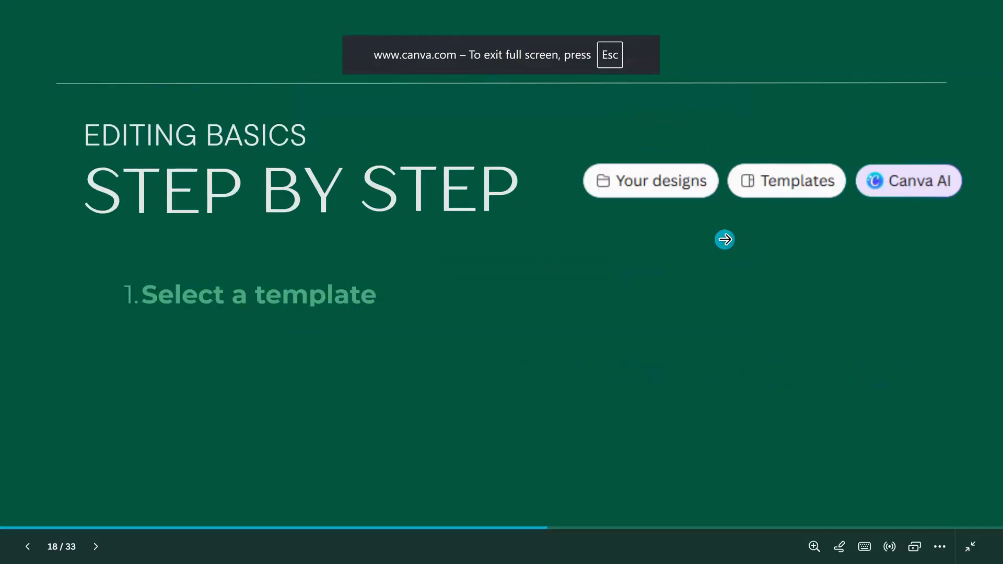
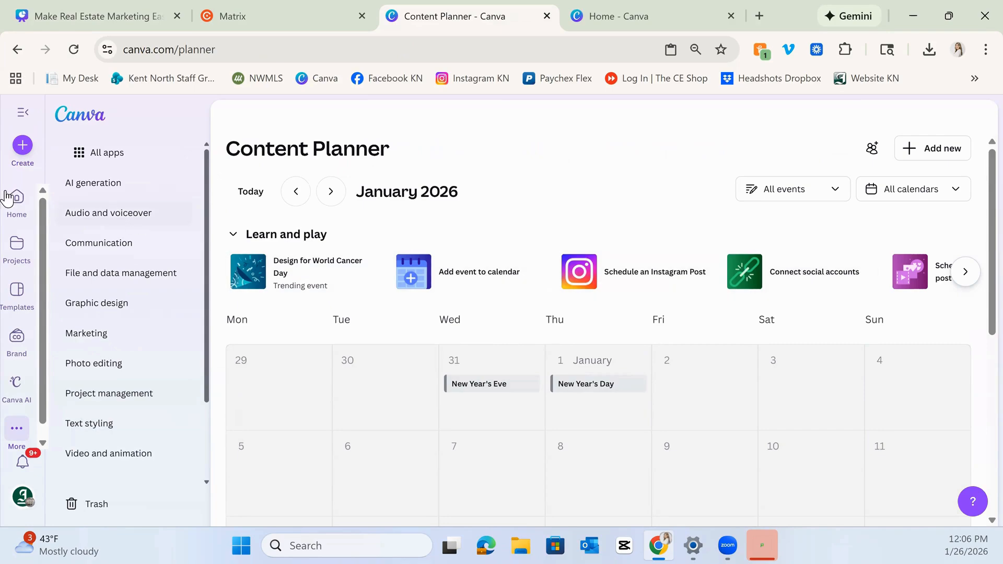
# Return to the home page and start a new Instagram Reel design from the Social media design options.
pyautogui.click(19, 204)
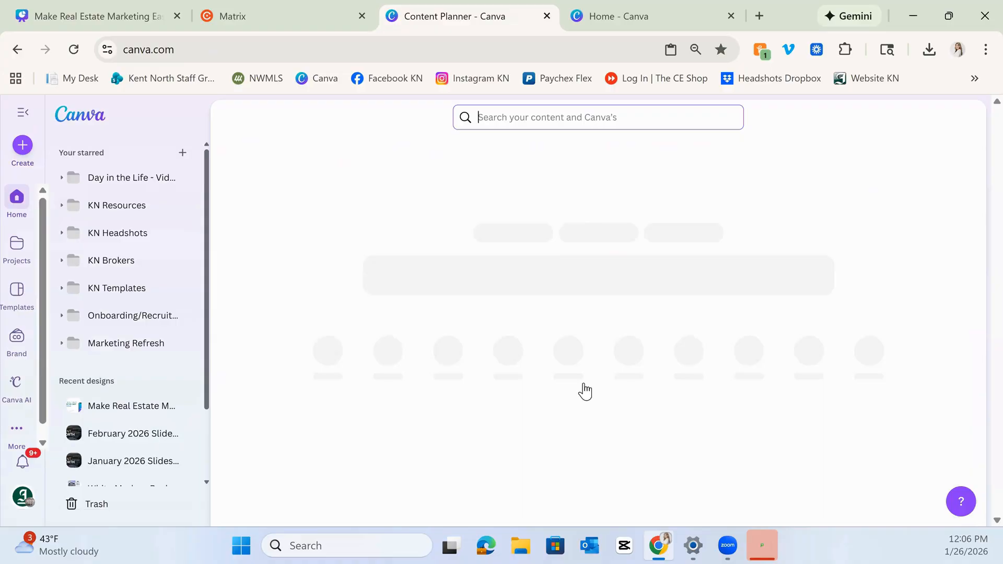
pyautogui.scroll(-4, 583, 389)
pyautogui.scroll(1, 564, 355)
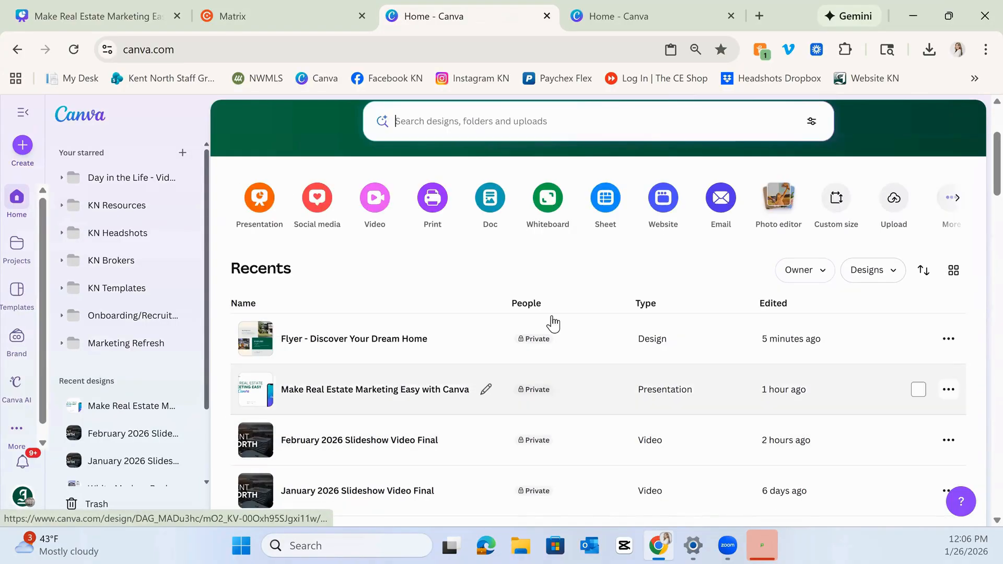
pyautogui.click(321, 198)
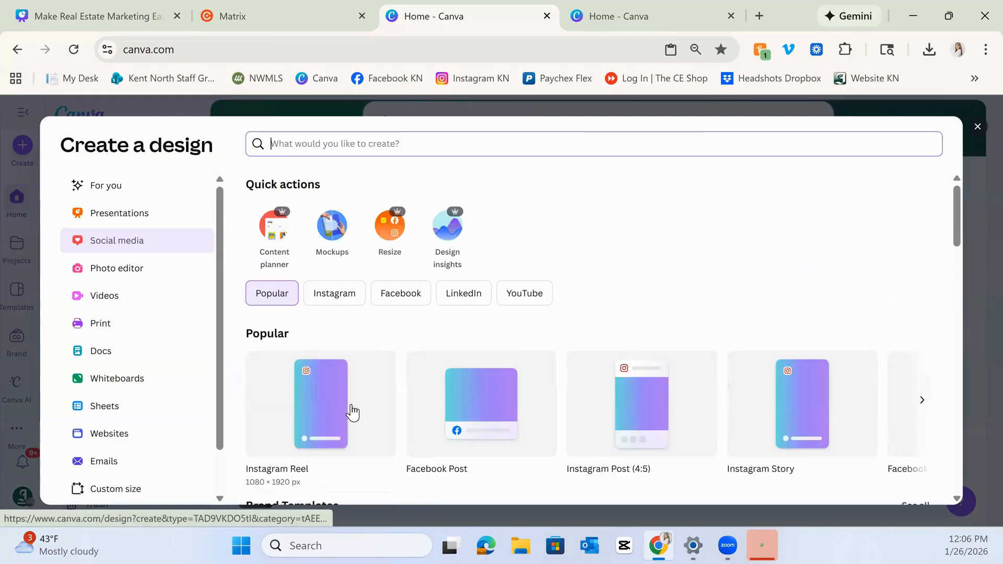
pyautogui.click(349, 405)
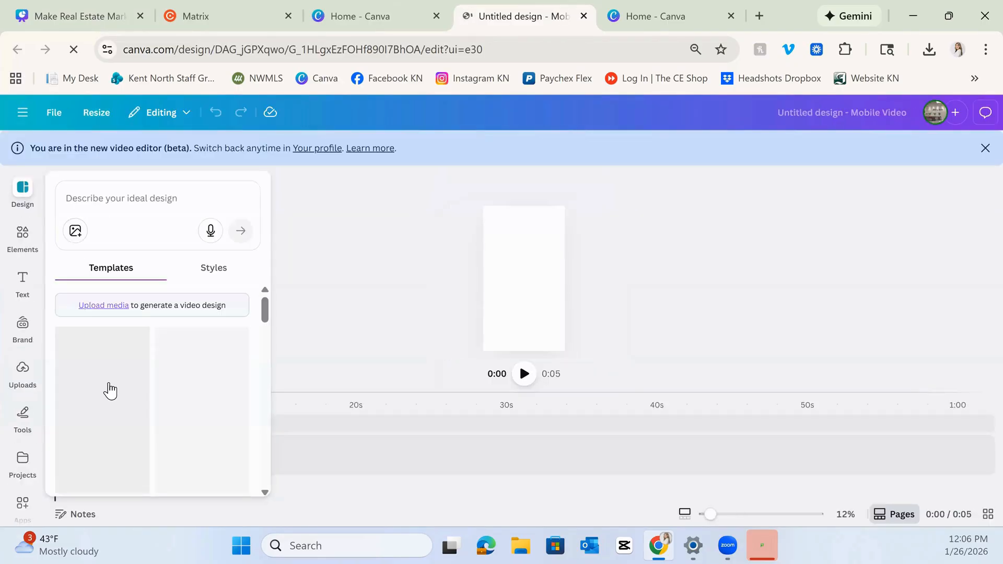
# Apply the Neutral Brown Vintage Video Collage Typography Animated Instagram Reel template's first page to the reel.
pyautogui.click(110, 393)
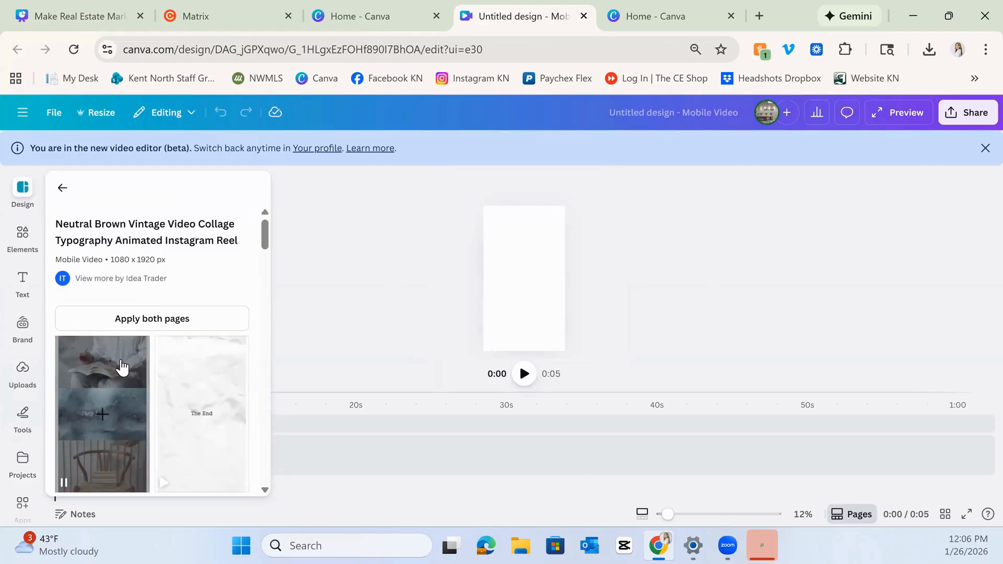
pyautogui.click(123, 365)
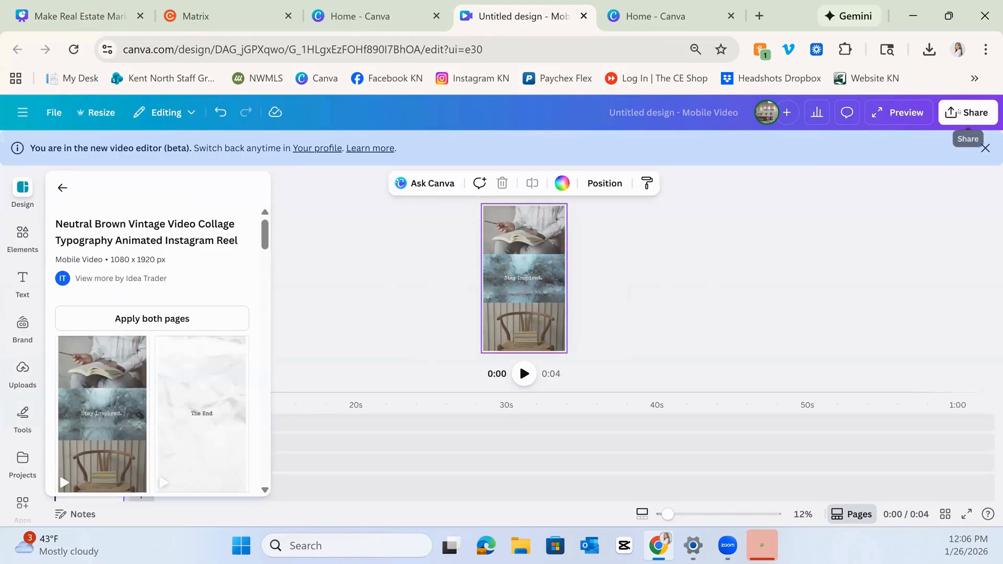
# Open the full list of publishing options in the share menu and search it for content planner, then clear the search.
pyautogui.click(960, 123)
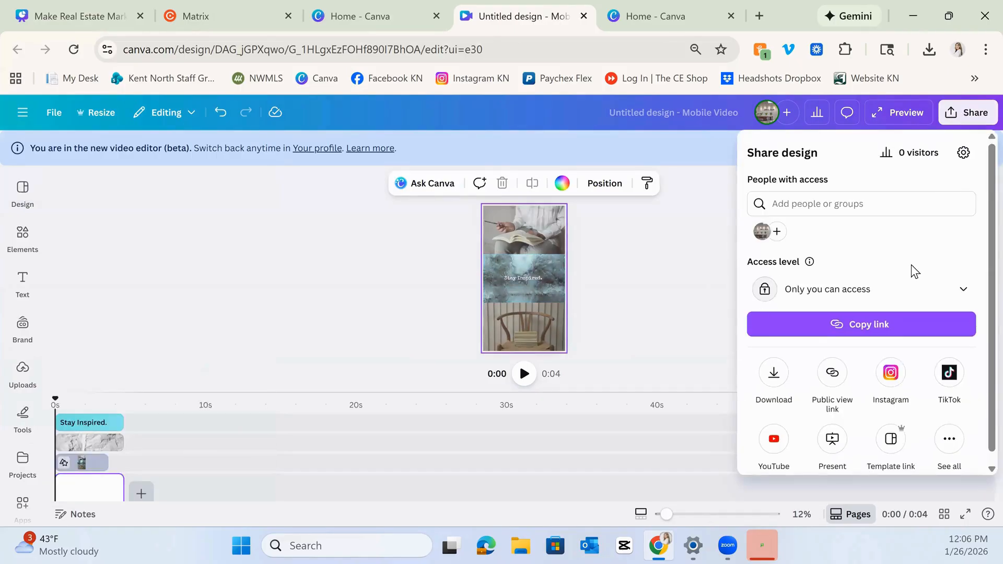
pyautogui.scroll(-1, 910, 267)
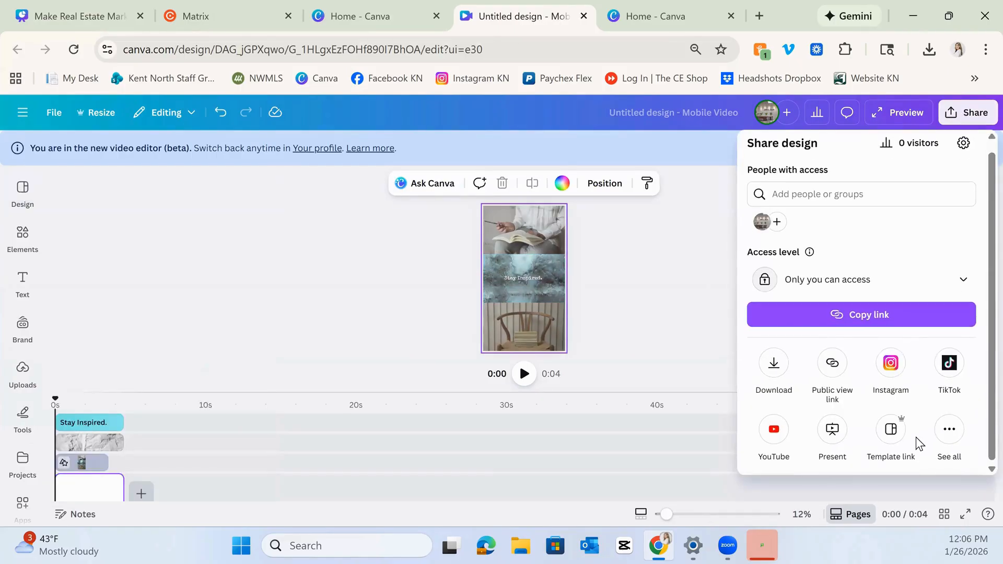
pyautogui.click(951, 433)
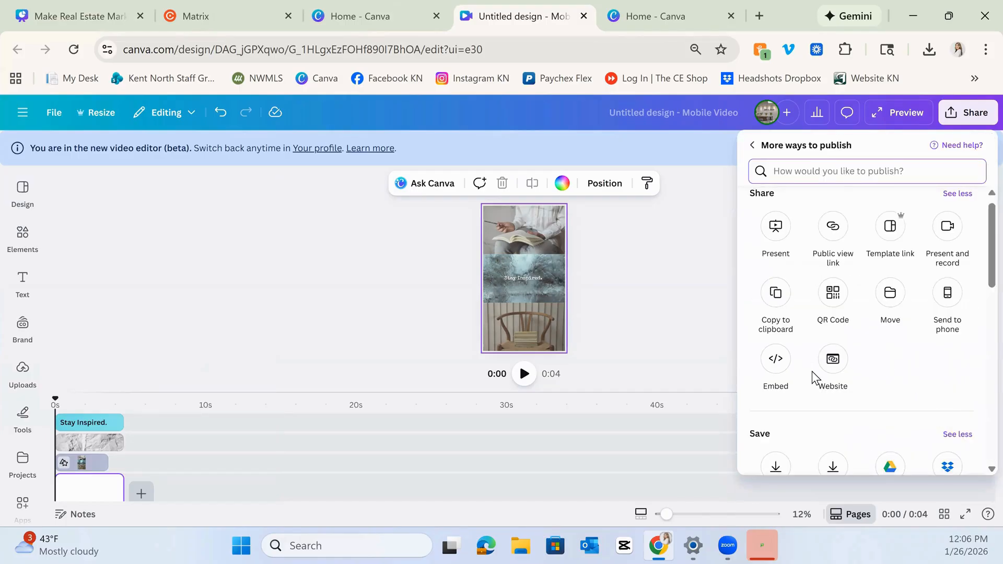
pyautogui.write('co')
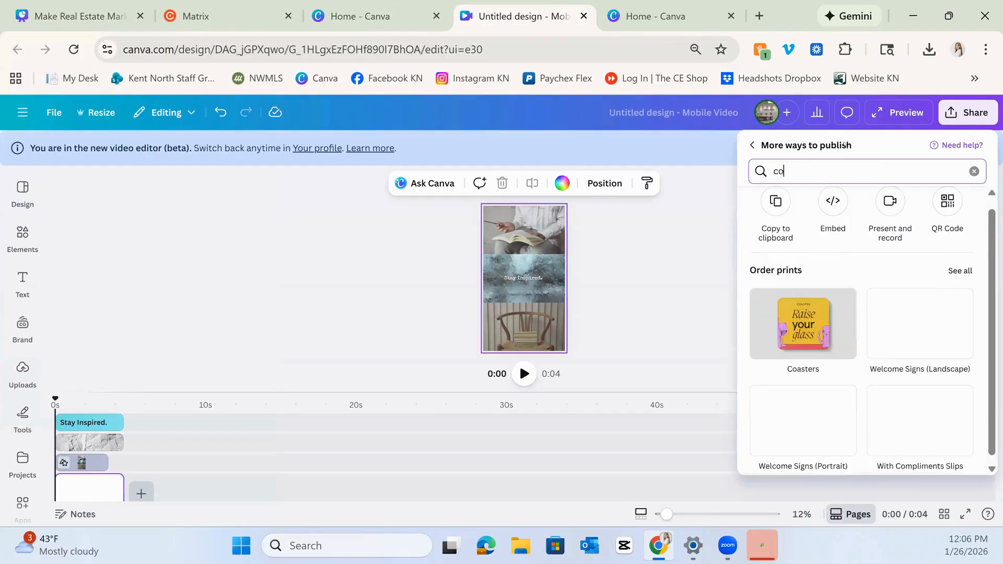
pyautogui.write('ntent planne')
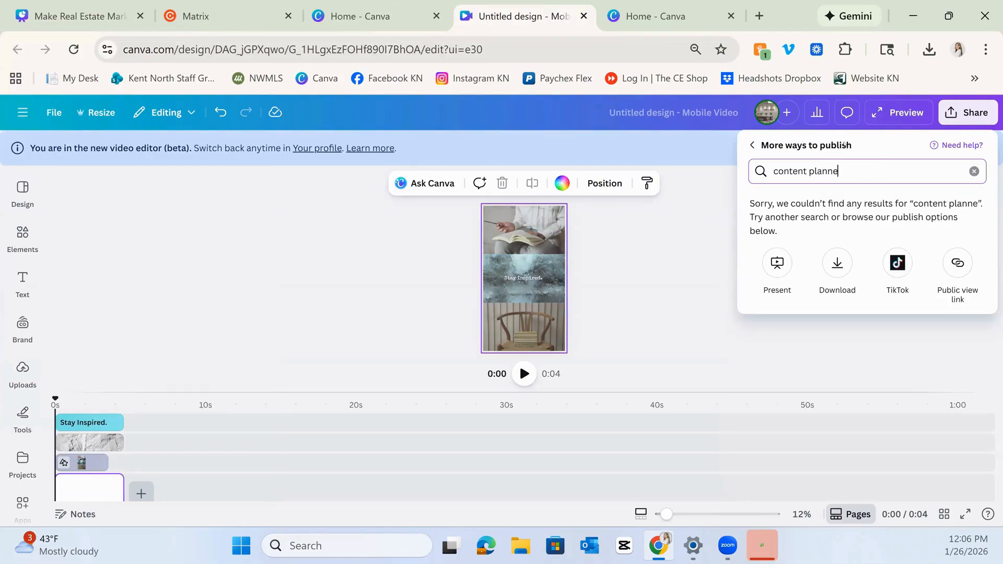
pyautogui.hotkey('ctrl', 'a')
pyautogui.press('BackSpace')
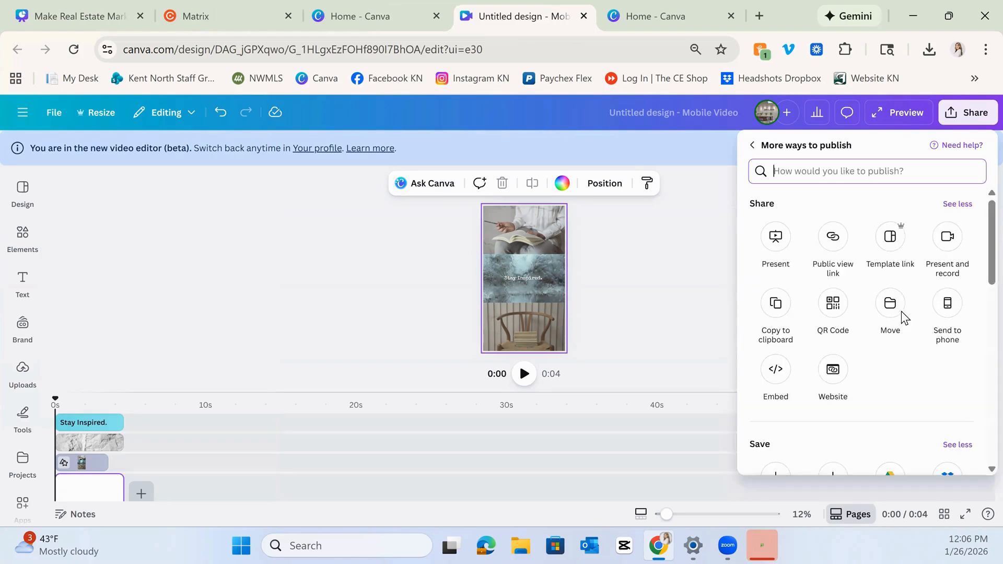
# Browse the publishing options, open the Instagram publishing app, and go back to the share menu.
pyautogui.scroll(-5, 901, 312)
pyautogui.scroll(-6, 902, 319)
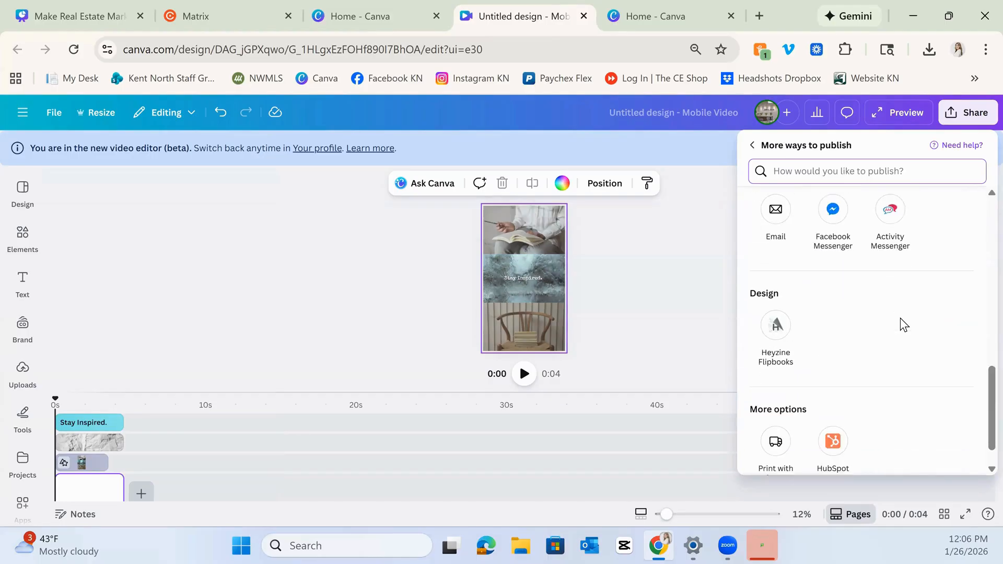
pyautogui.scroll(5, 902, 325)
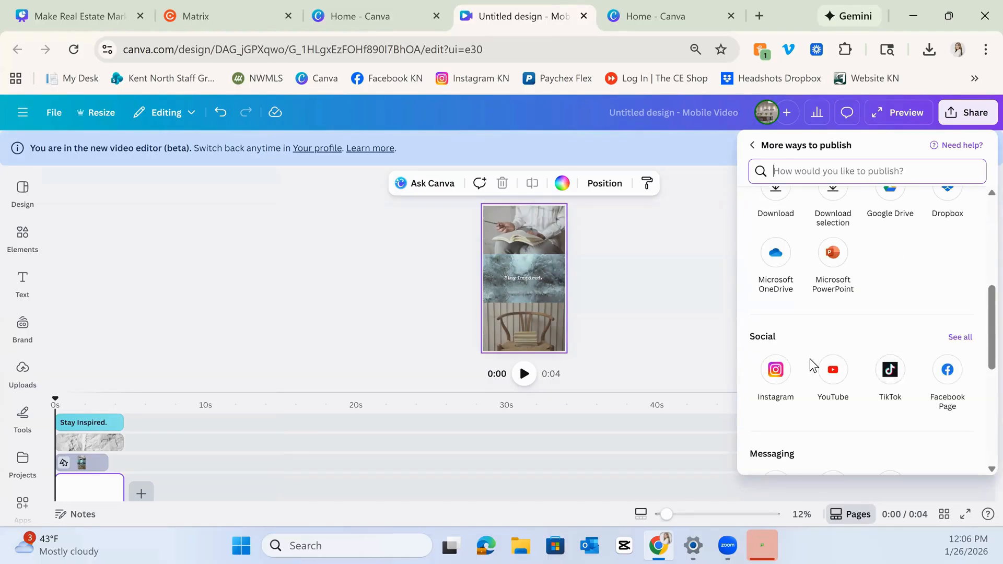
pyautogui.click(776, 371)
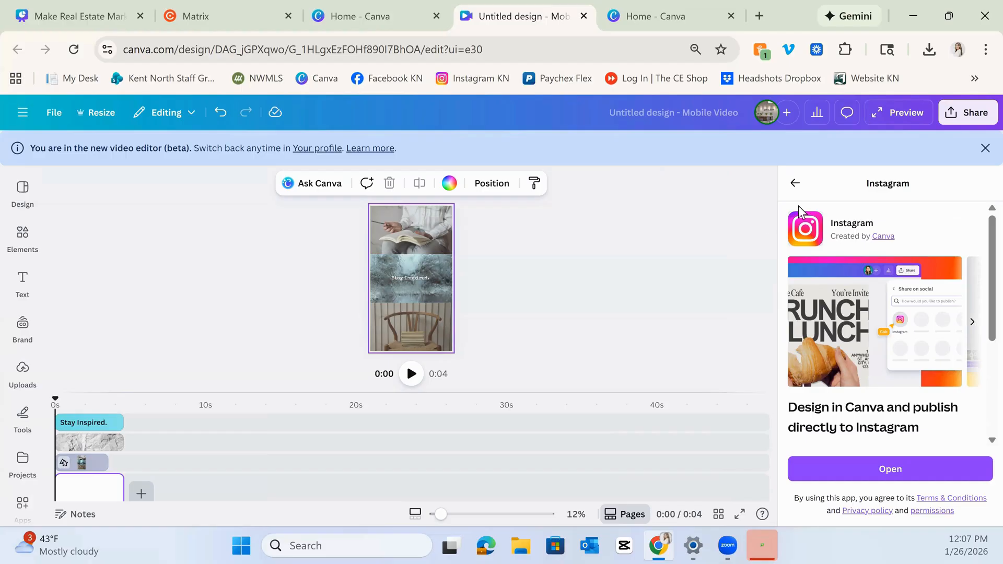
pyautogui.rightClick(816, 188)
pyautogui.click(837, 197)
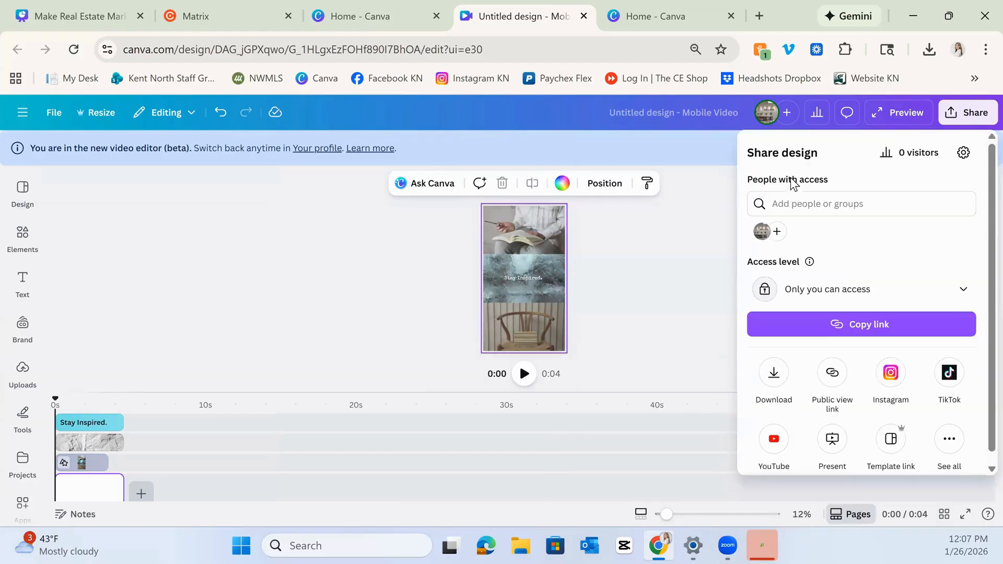
pyautogui.click(795, 180)
# Switch back to the Canva home tab and open the Content Planner from the More menu.
pyautogui.click(324, 16)
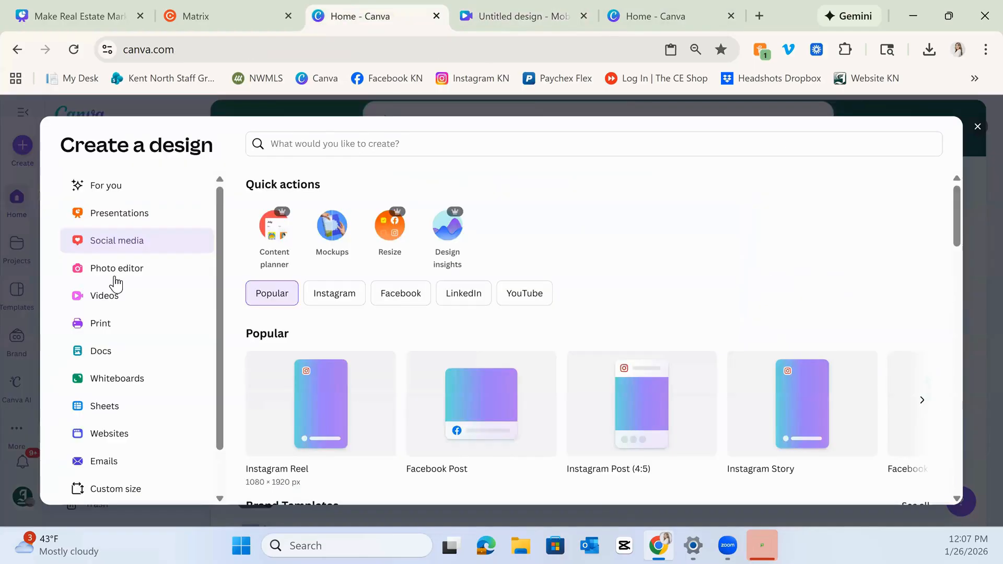
pyautogui.click(27, 412)
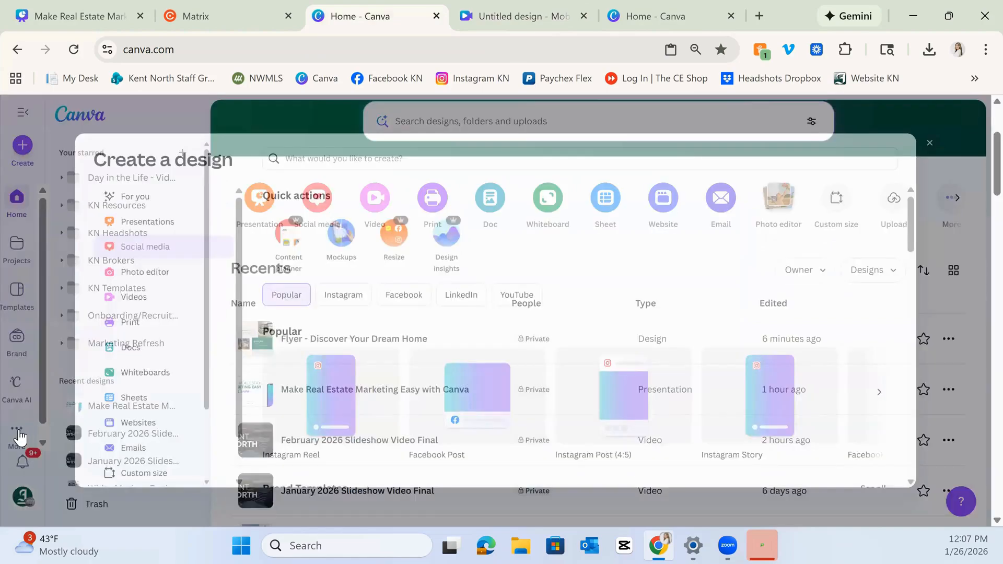
pyautogui.click(19, 434)
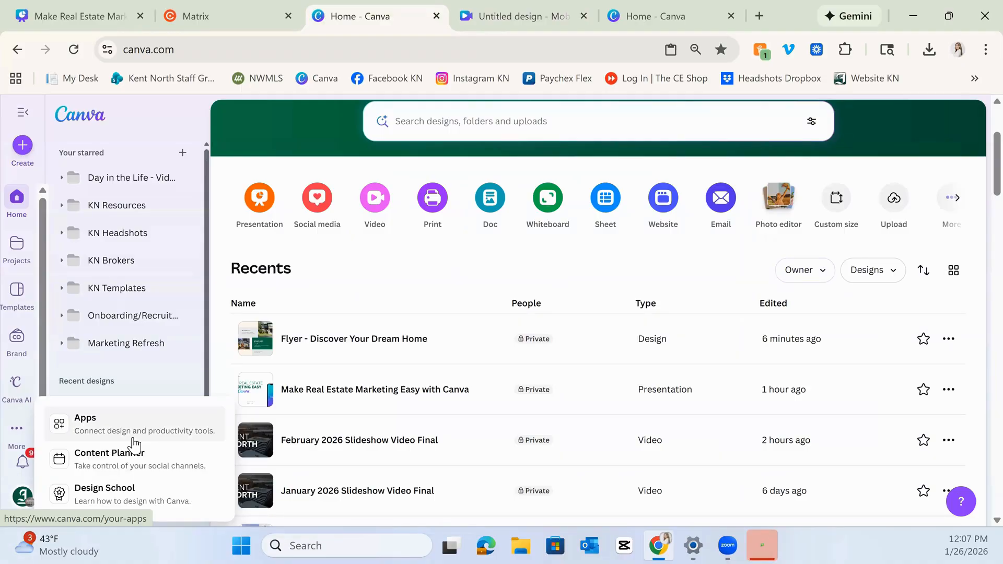
pyautogui.click(81, 459)
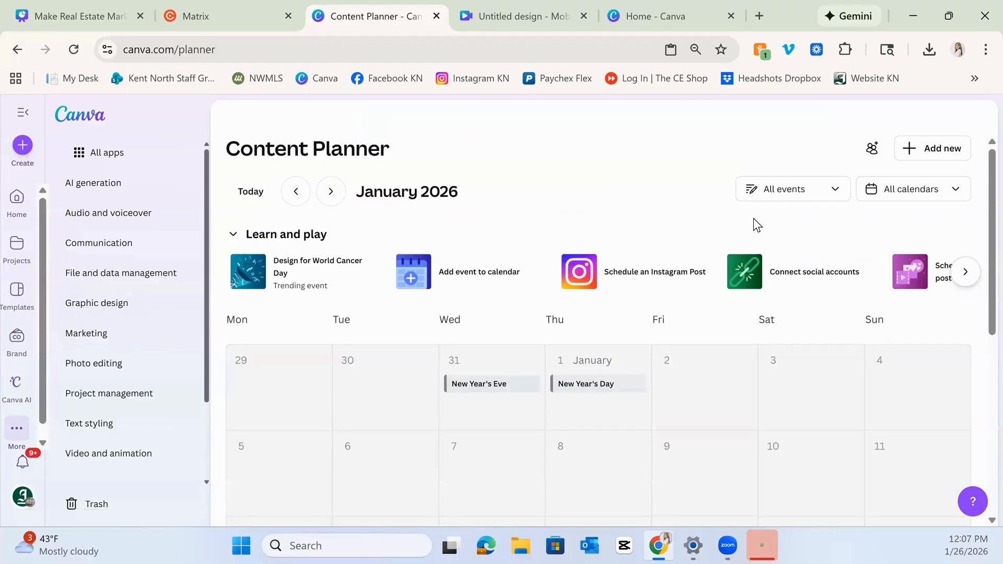